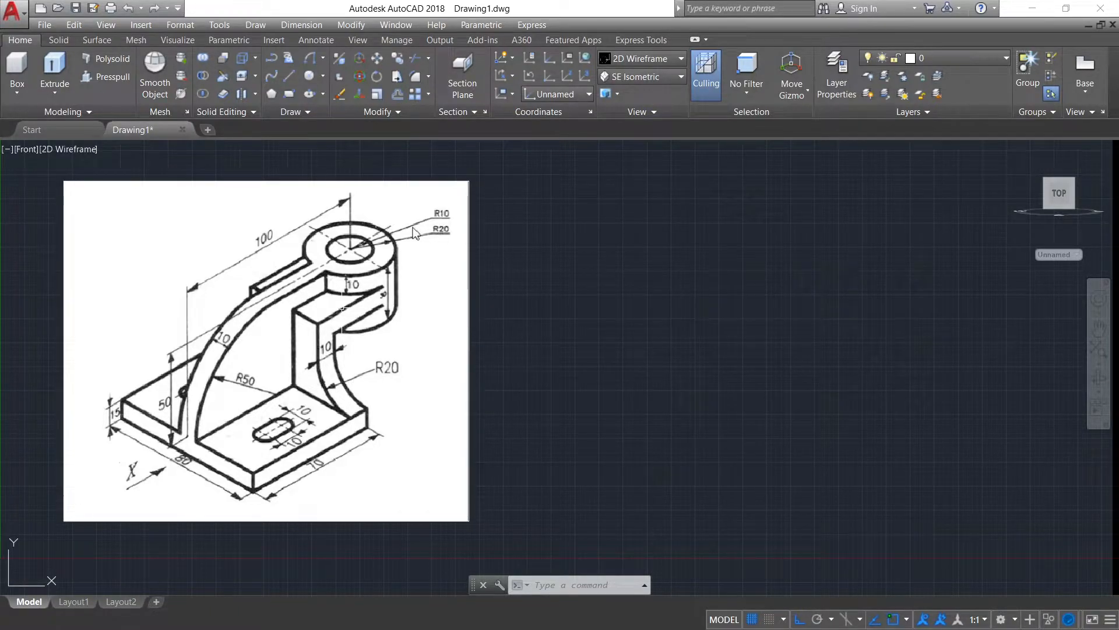
Draw an 80-unit horizontal base line in the empty area beside the reference image.
click(33, 149)
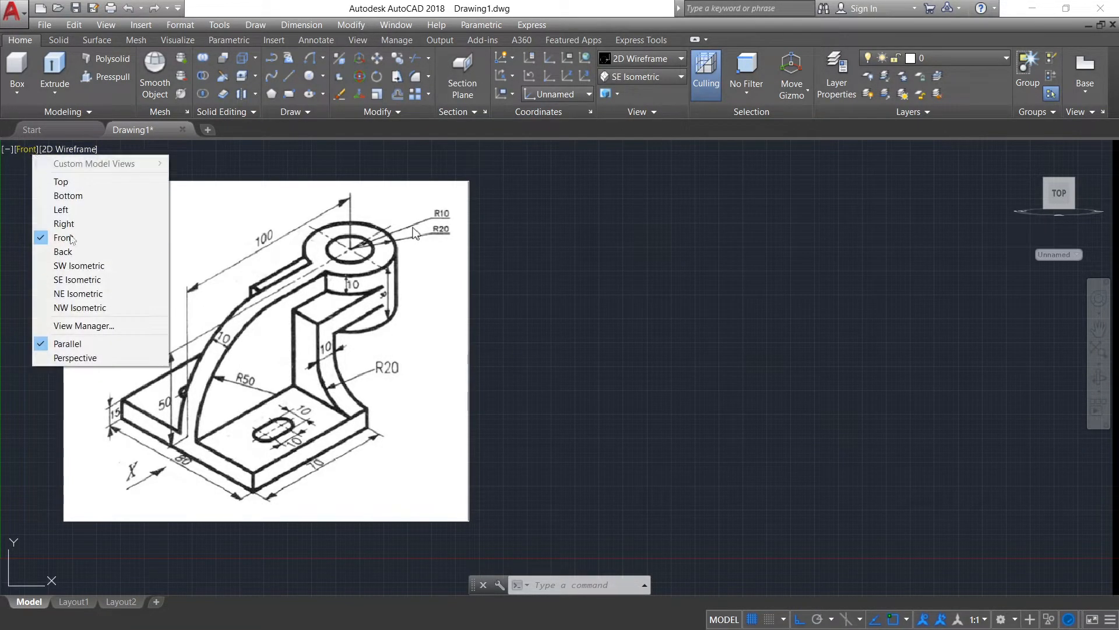
click(600, 547)
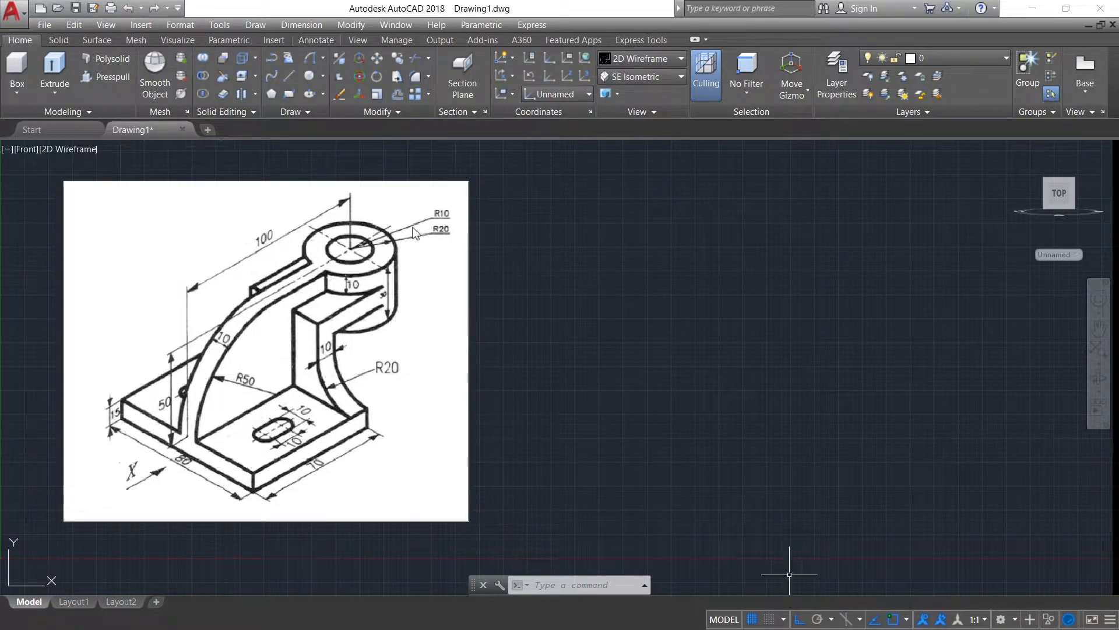
text(L)
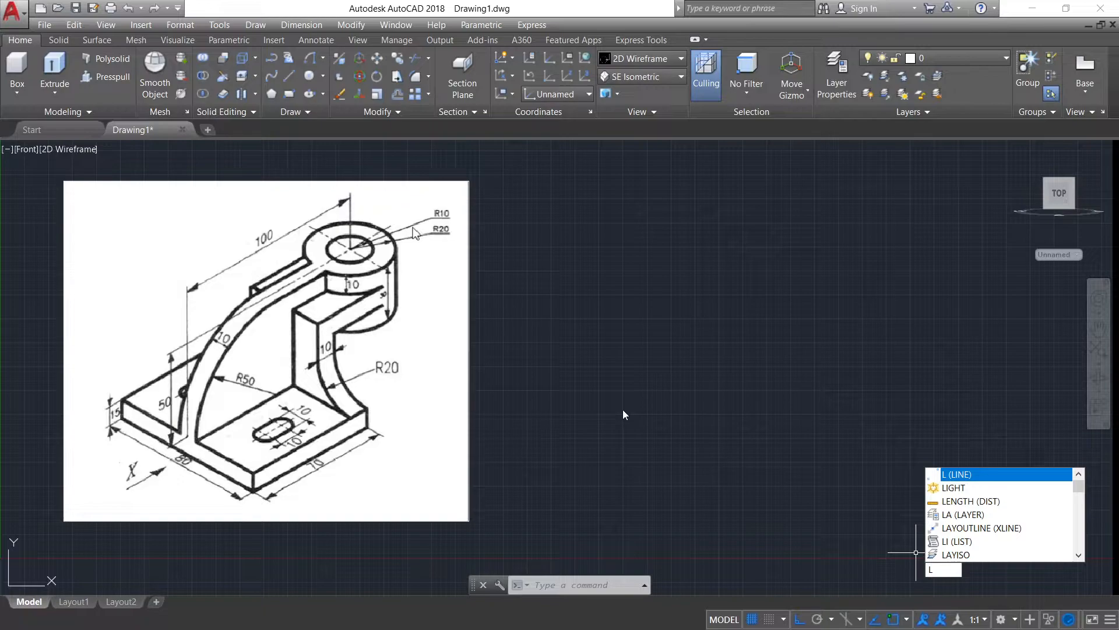
key(Return)
click(605, 391)
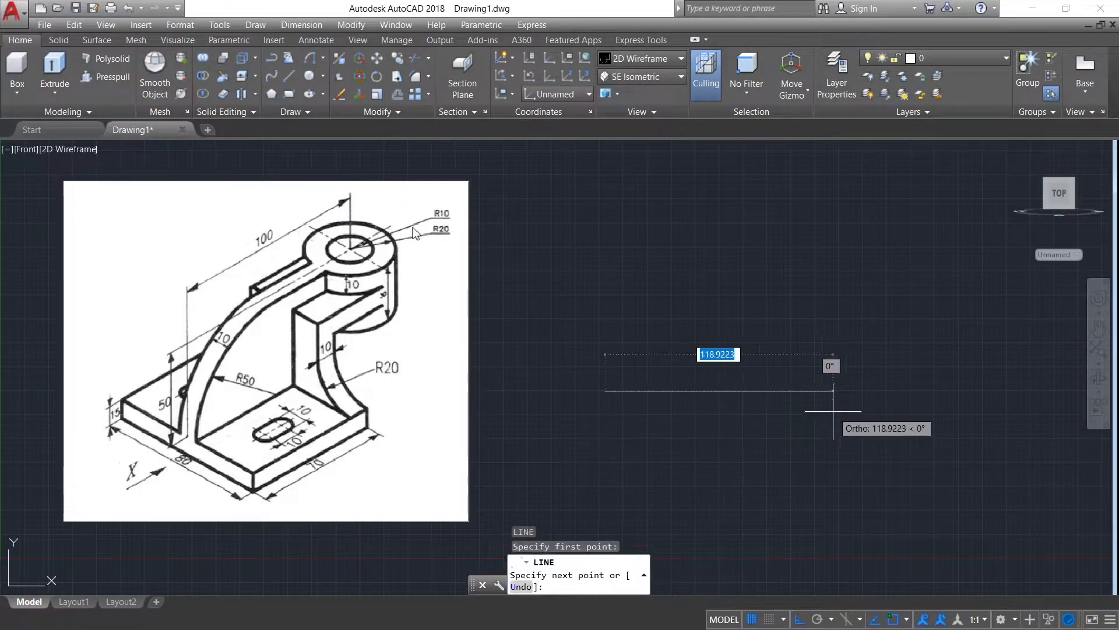
text(80)
key(Return)
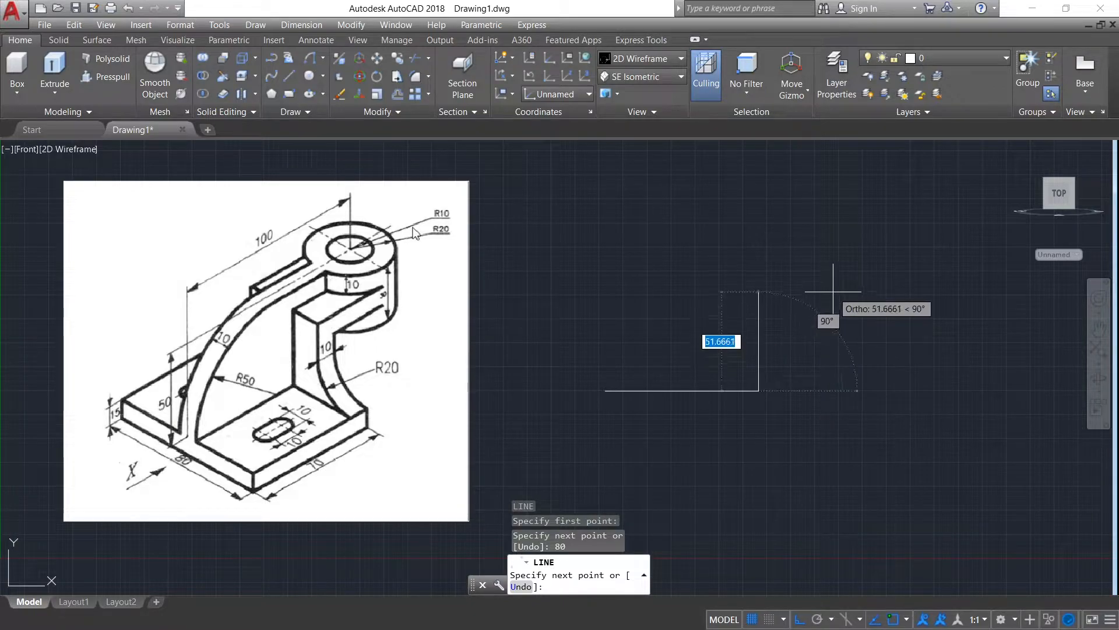
key(Escape)
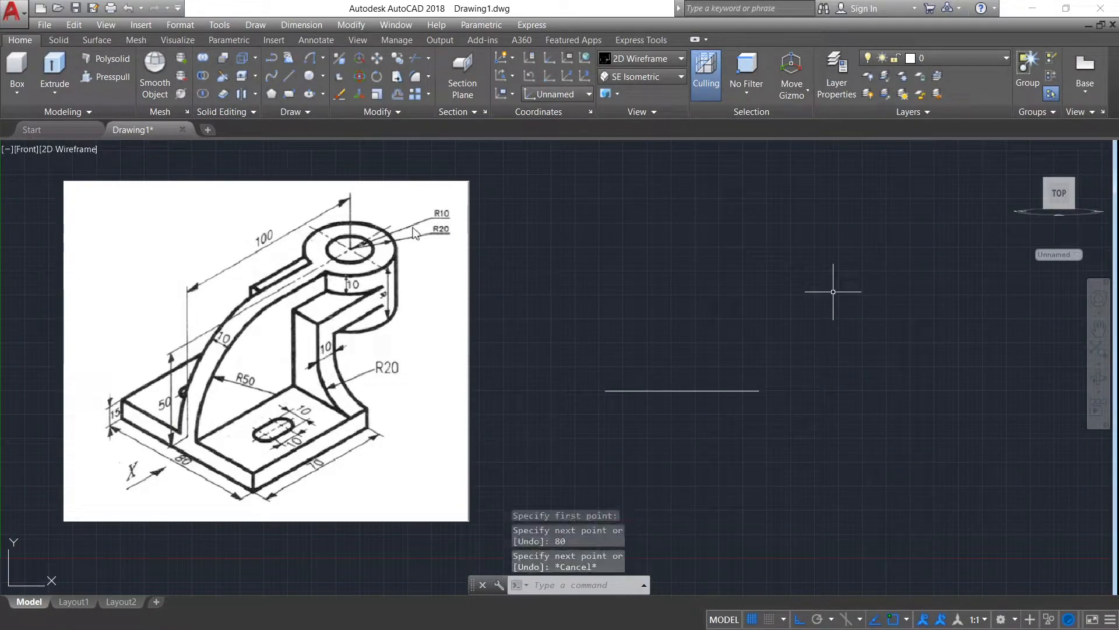
Draw a 30-unit vertical line up from the base line's midpoint, continuing with a 20-unit horizontal segment to the right.
text(l)
key(Return)
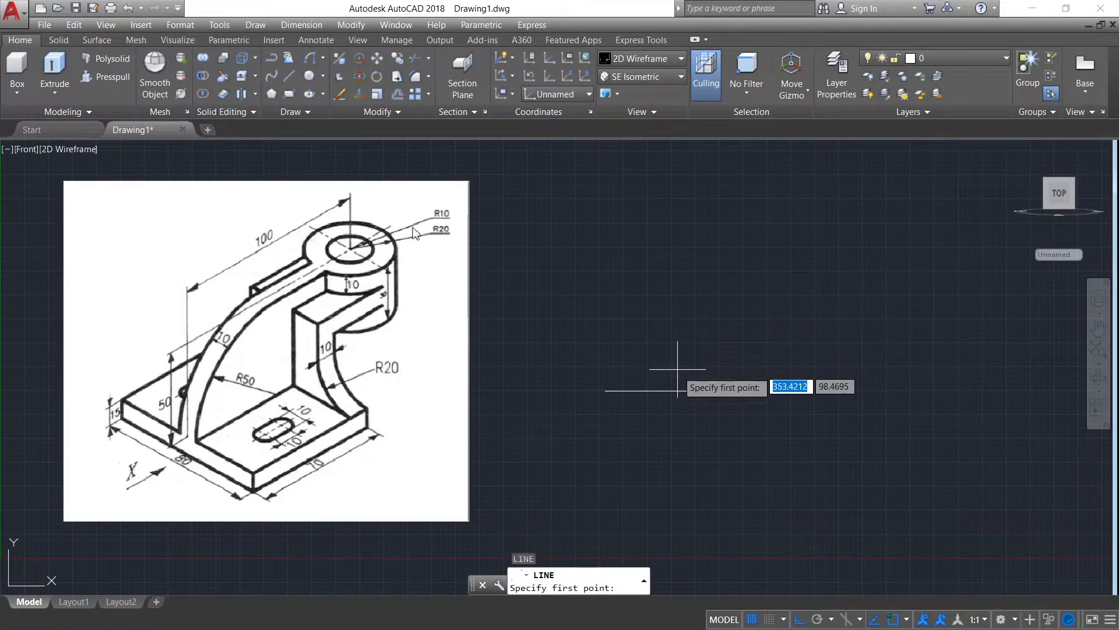
click(682, 390)
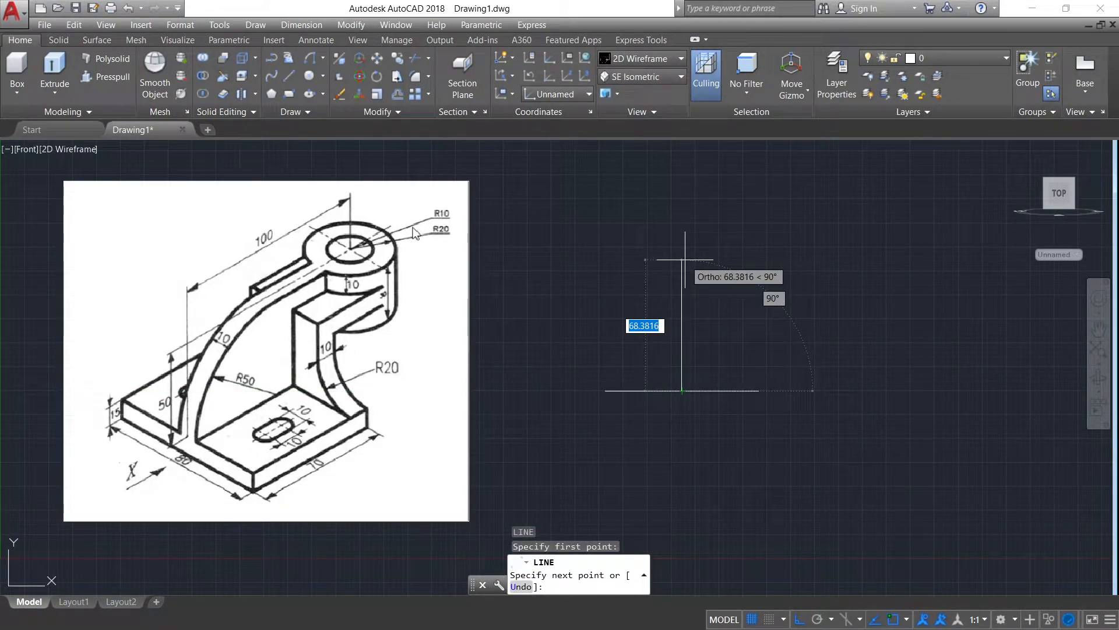
text(30)
key(Return)
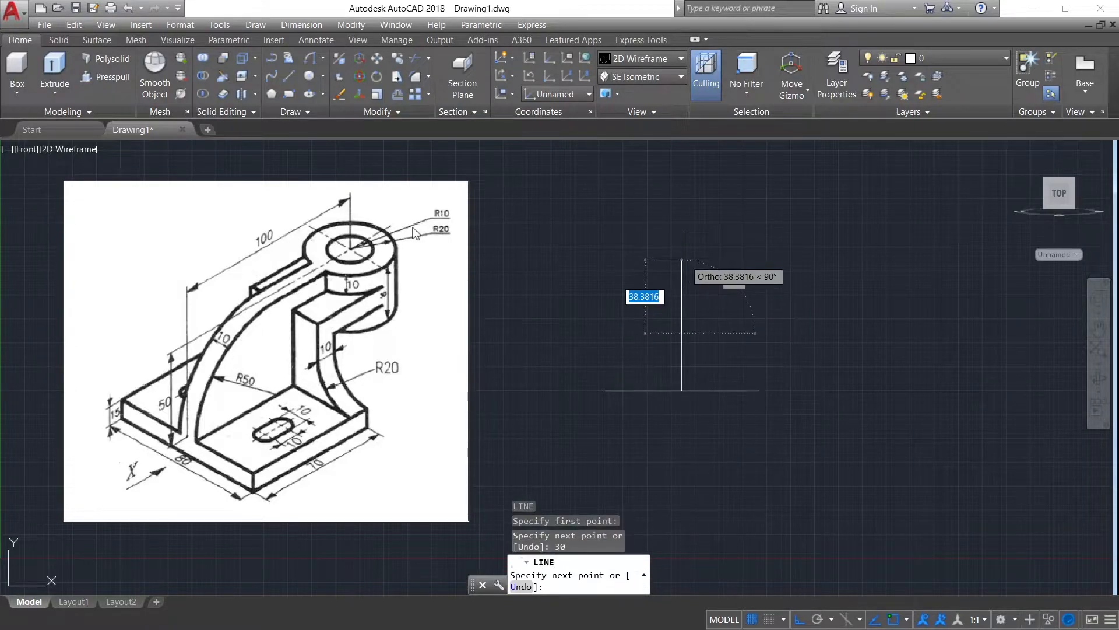
text(20)
key(Return)
key(Escape)
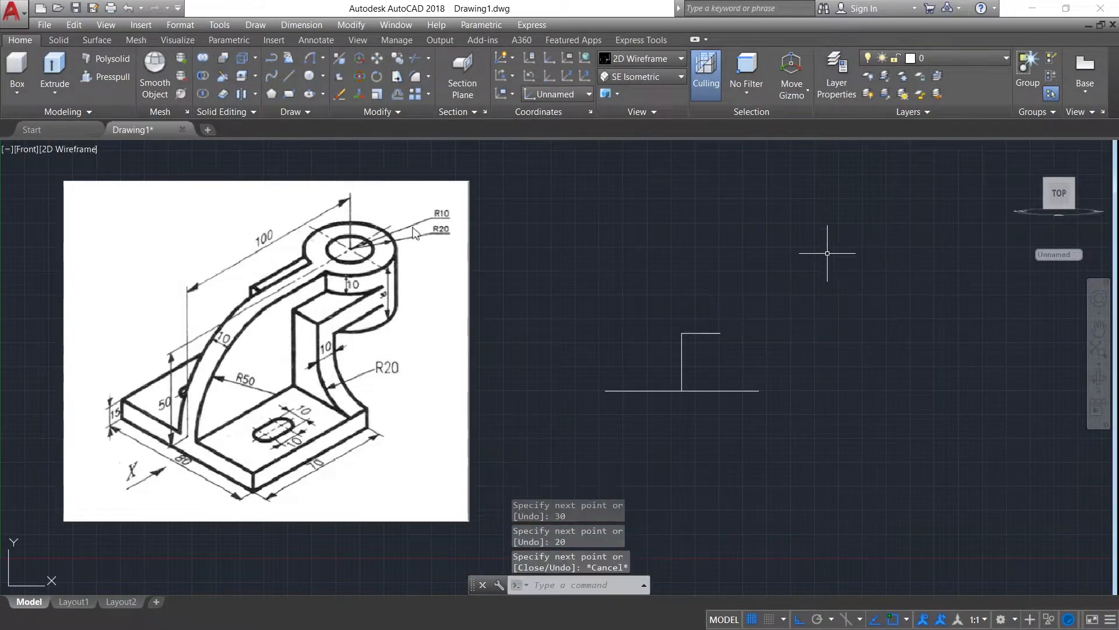
Draw a 20-unit horizontal line to the left from the upper end of the vertical line.
key(Return)
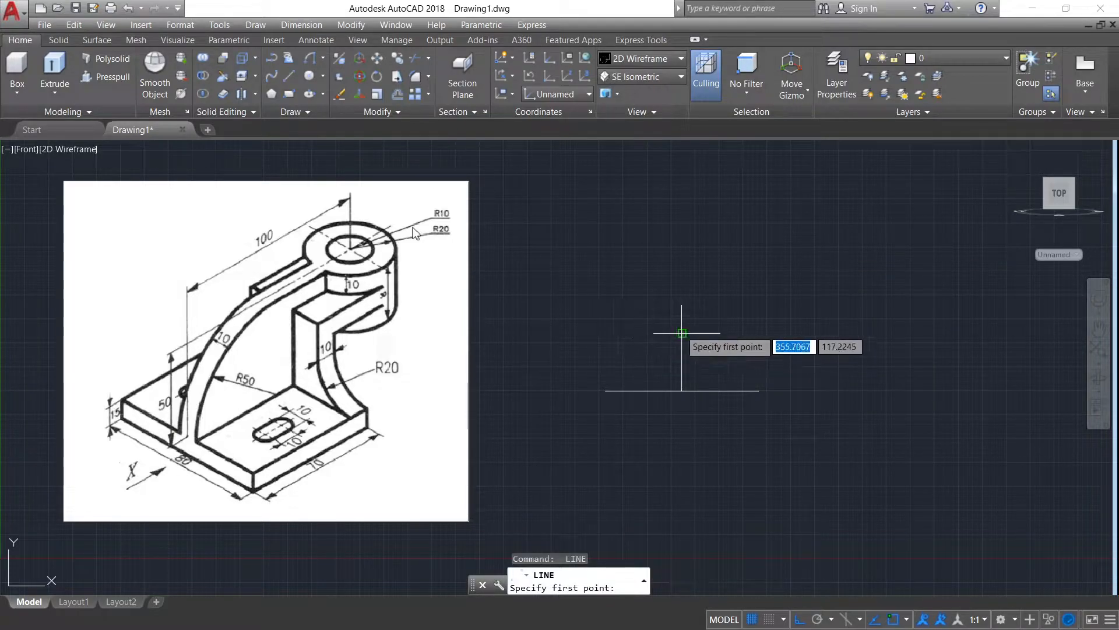
click(682, 333)
text(2)
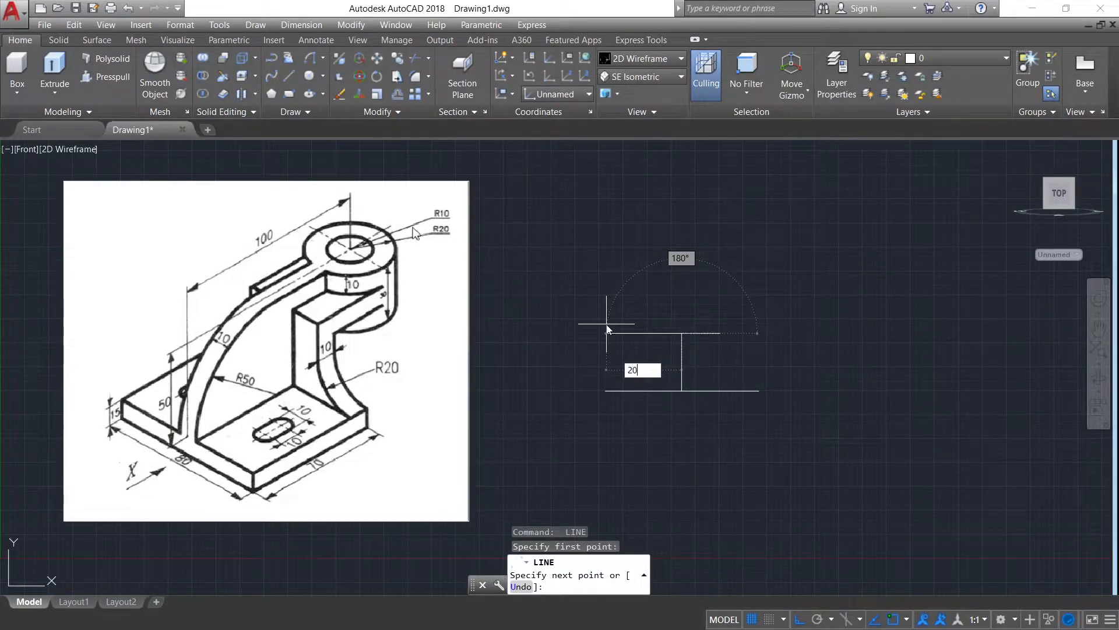
text(0)
key(Return)
key(Escape)
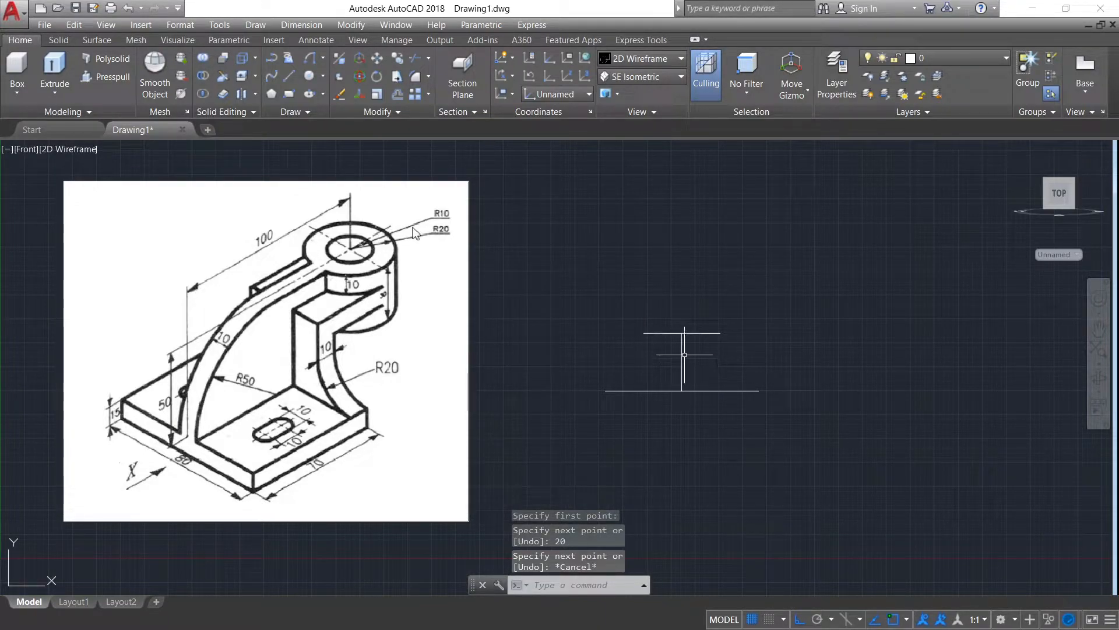
Delete the vertical construction line between the base line and the upper lines.
click(685, 354)
click(637, 358)
key(Delete)
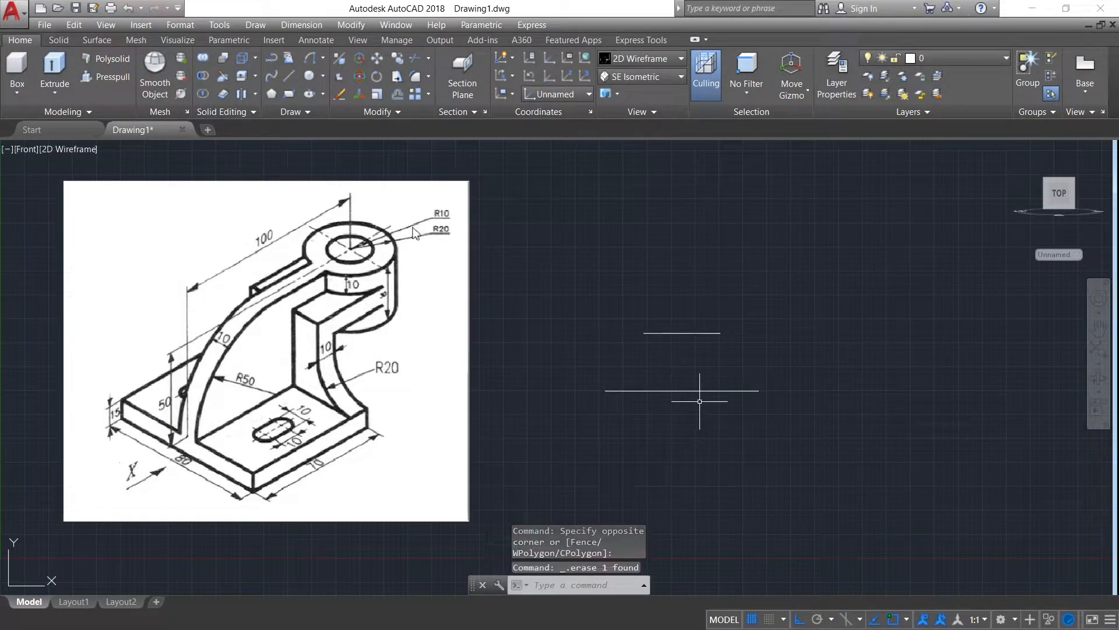
Draw a circle of radius 20 centred on the base line's left endpoint.
click(309, 95)
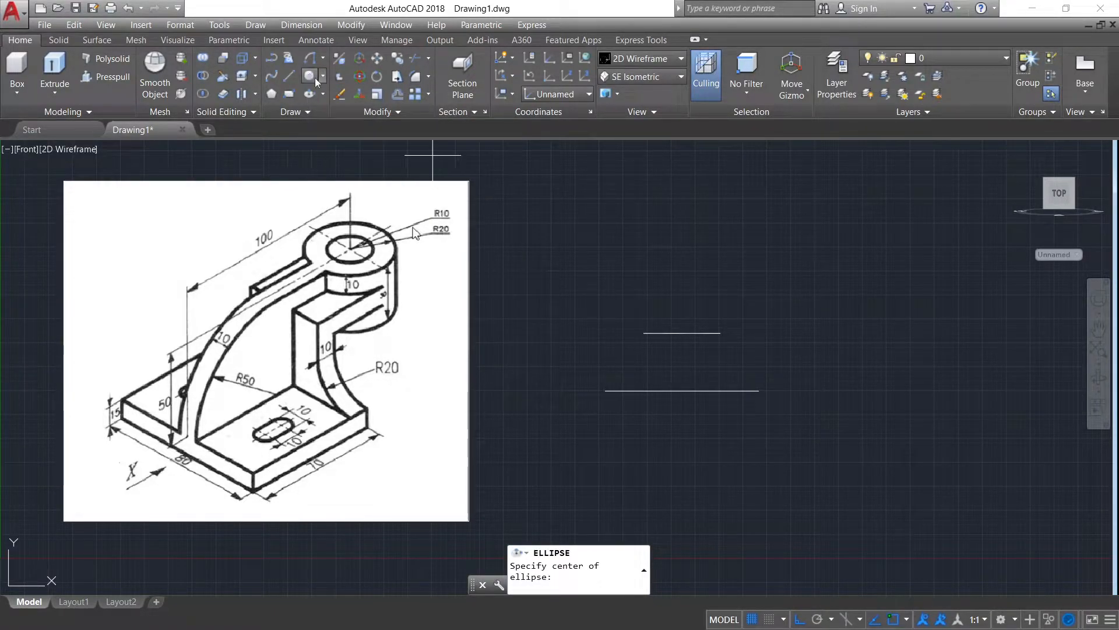
click(309, 76)
click(605, 390)
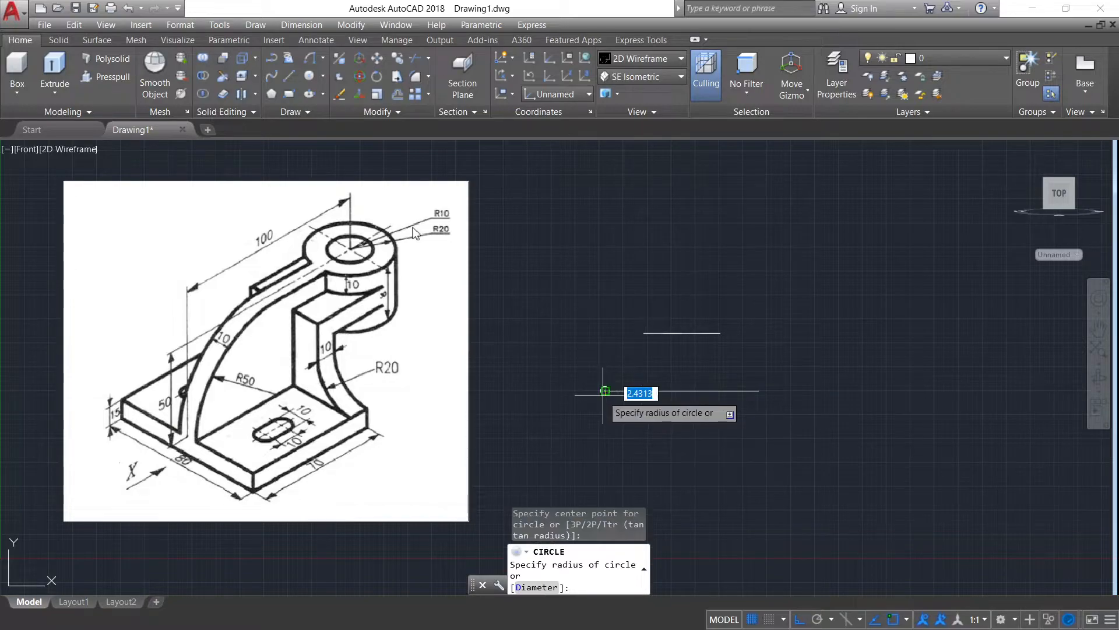
text(20)
key(Return)
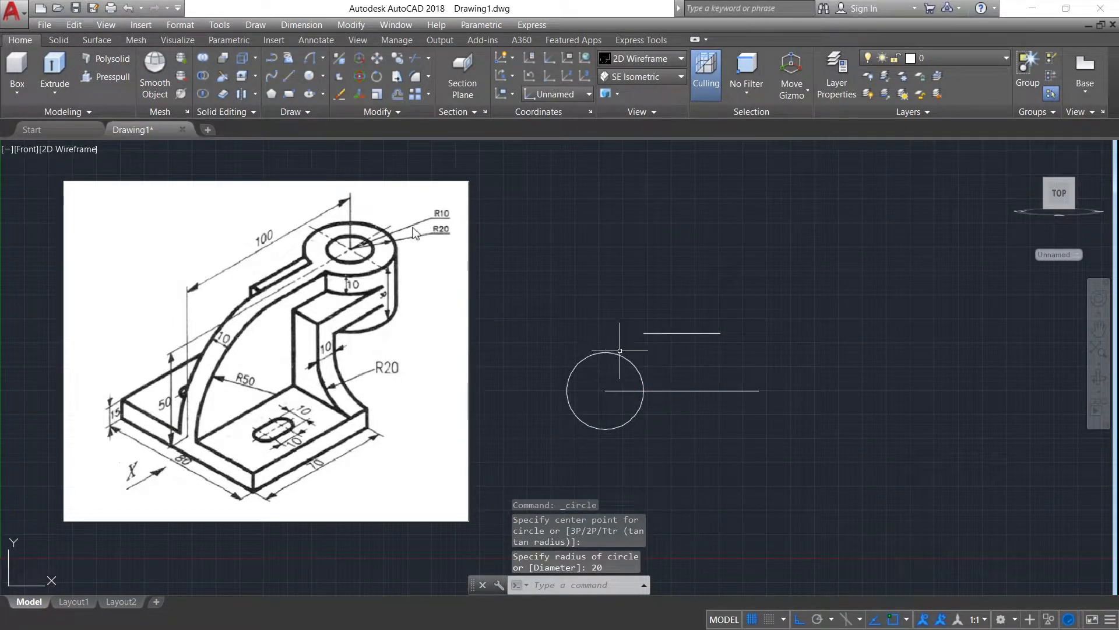
Move the circle up so its lowest quadrant point sits on the base line's left endpoint.
click(620, 355)
click(620, 349)
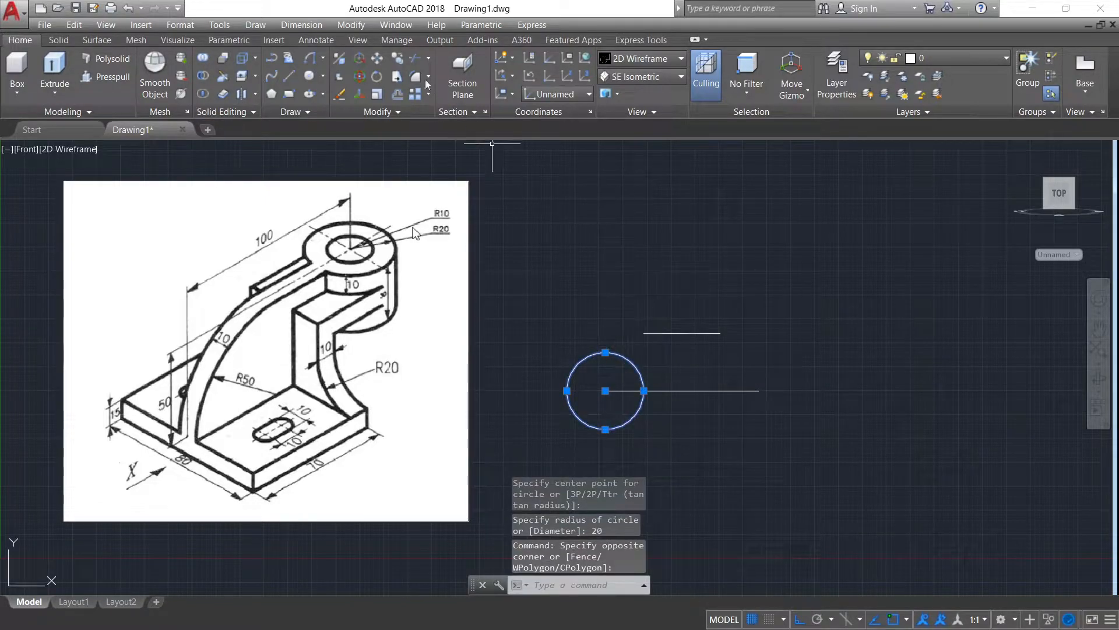
click(378, 58)
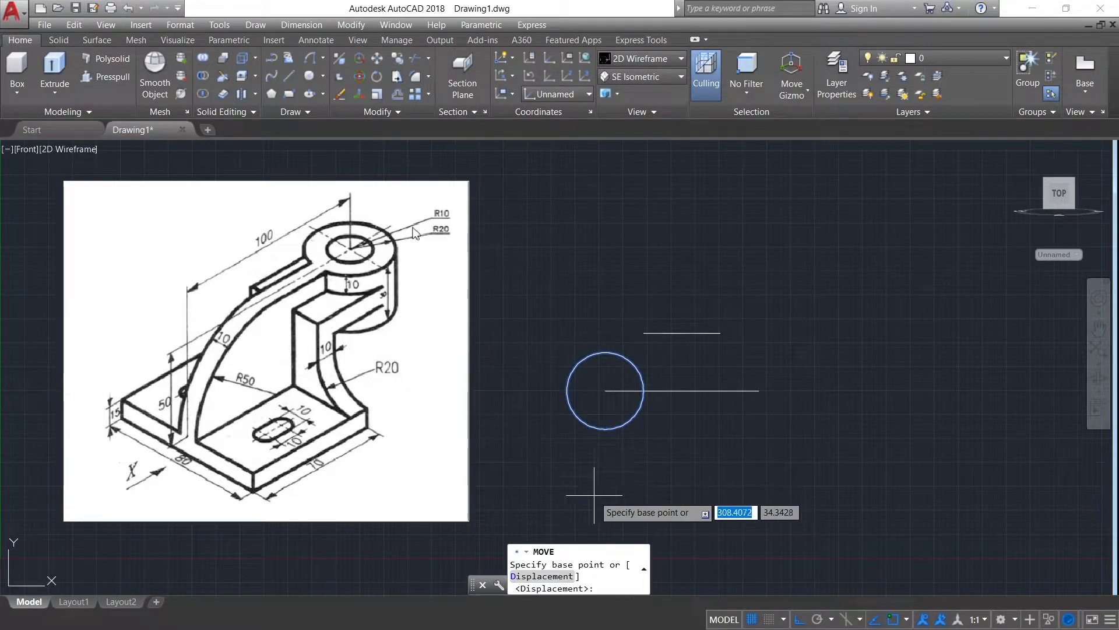
click(605, 429)
click(607, 390)
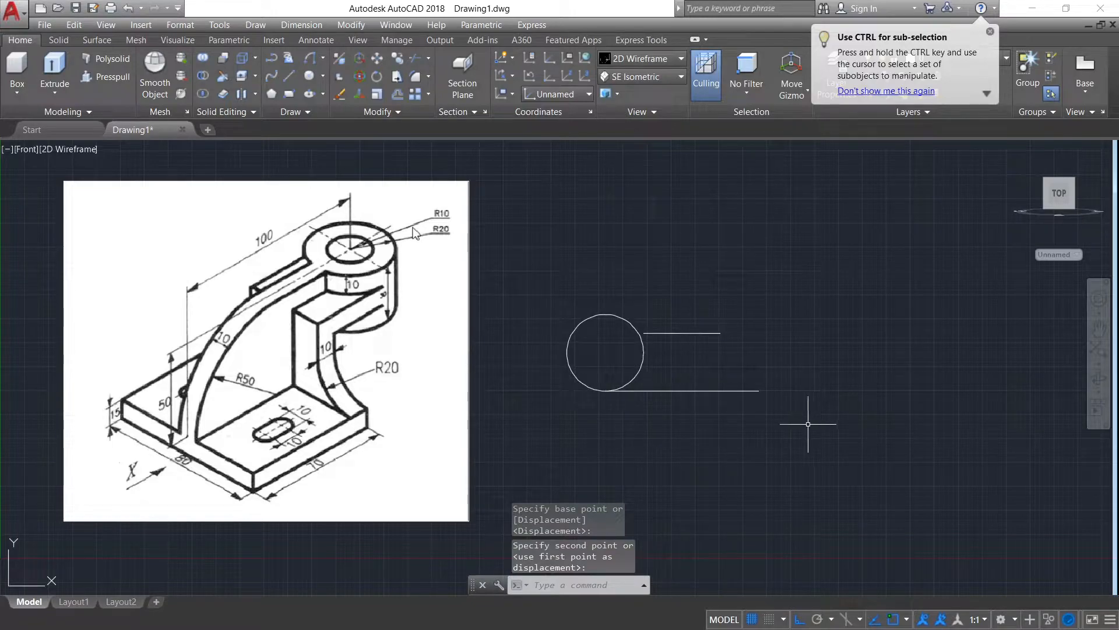
Copy the circle from its lowest quadrant point to the base line's right endpoint.
click(619, 315)
click(537, 361)
text(CO)
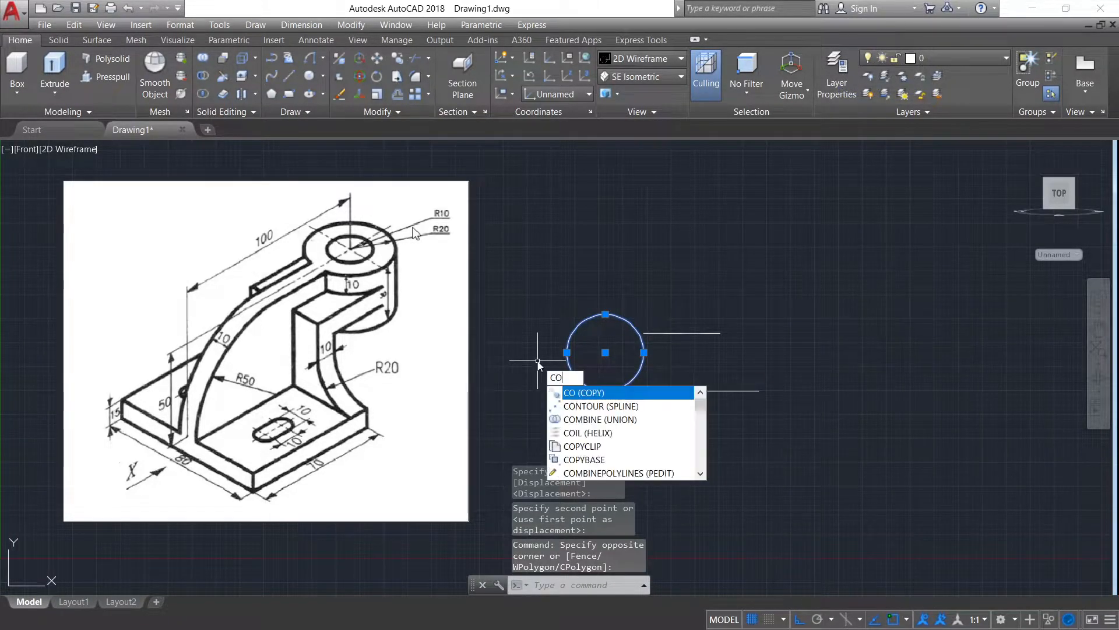
key(Return)
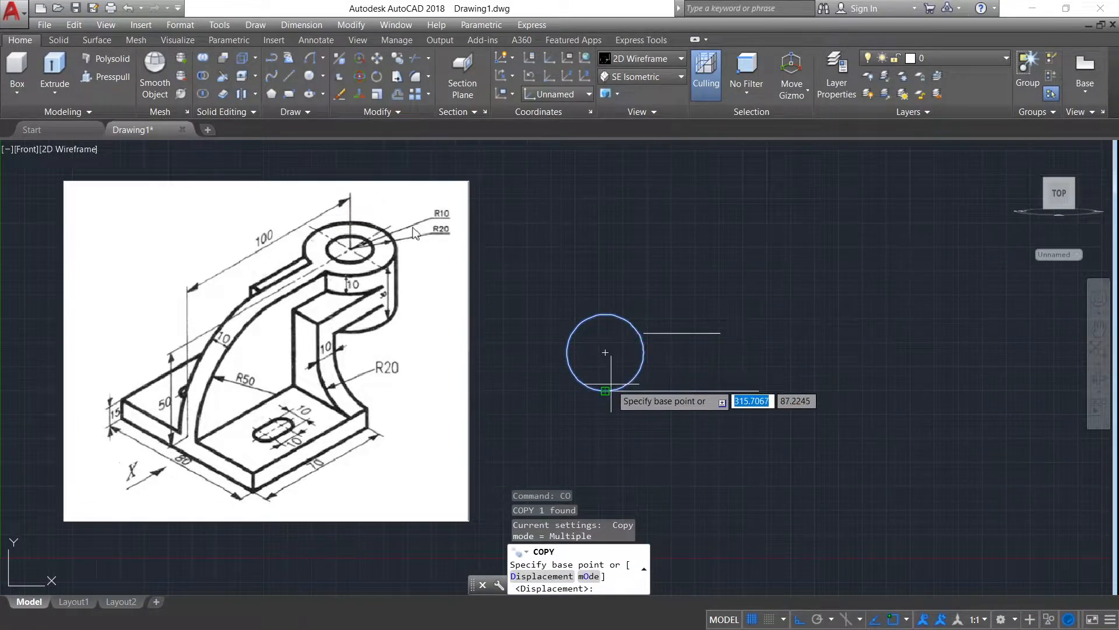
click(605, 391)
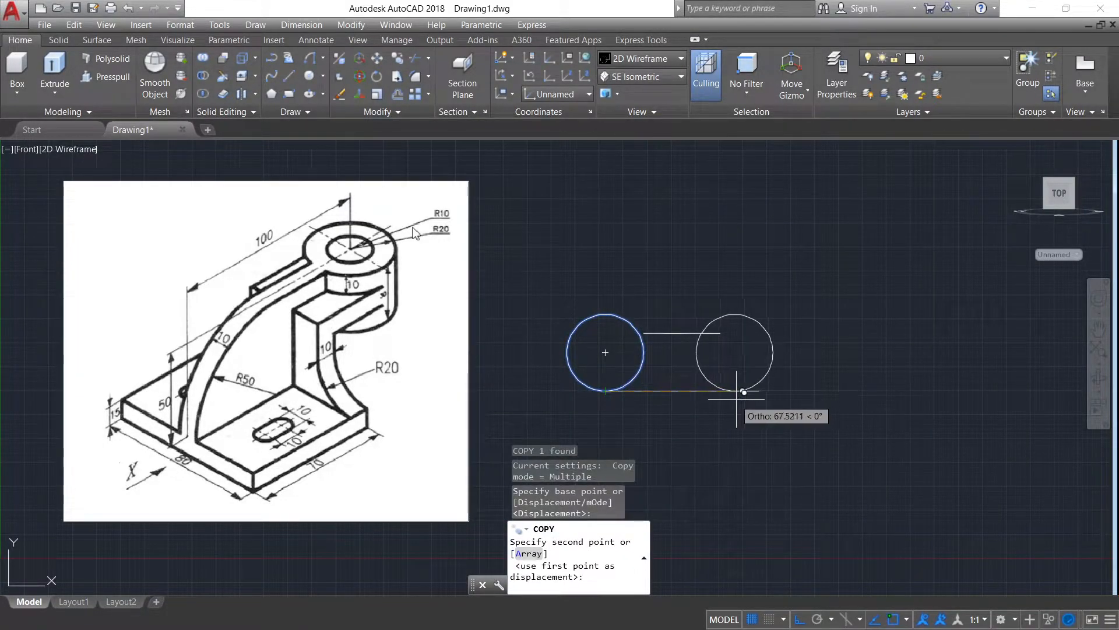
click(758, 391)
key(Escape)
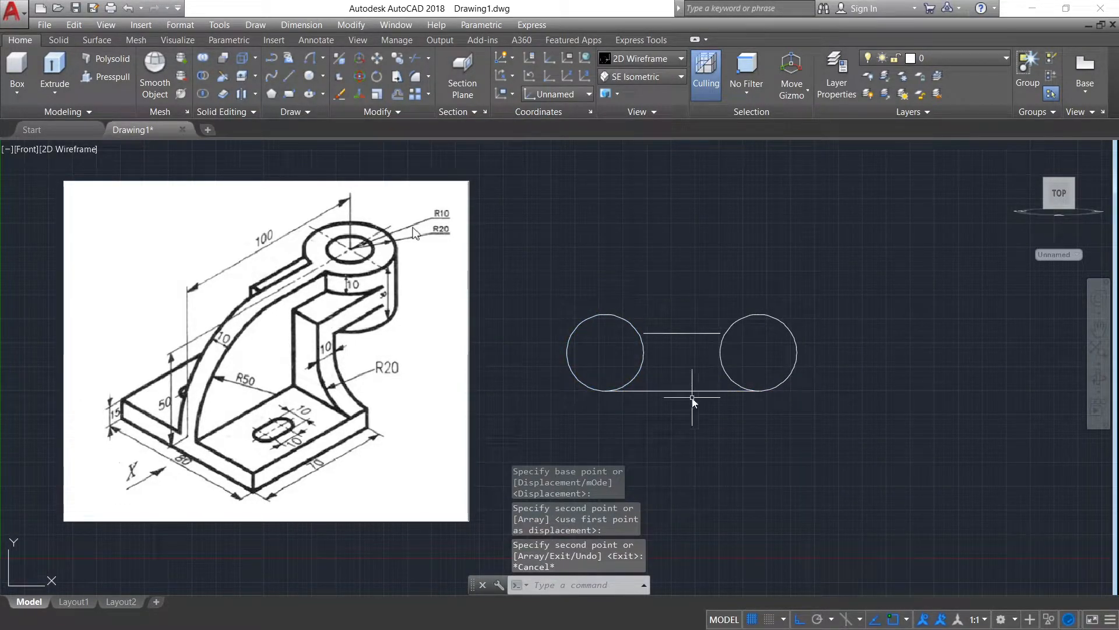
Draw a vertical line from the left circle's right quadrant to the left end of the upper line.
text(l)
key(Return)
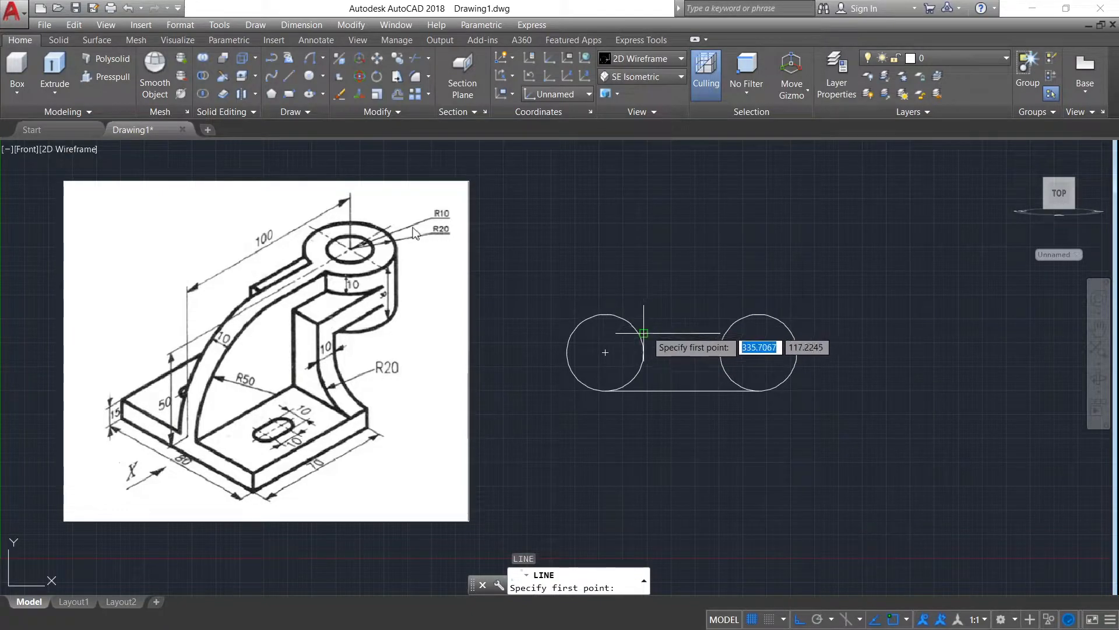
click(643, 352)
click(644, 333)
key(Escape)
Draw a vertical line from the right circle's left quadrant to the right end of the upper line.
text(l)
key(Return)
click(720, 352)
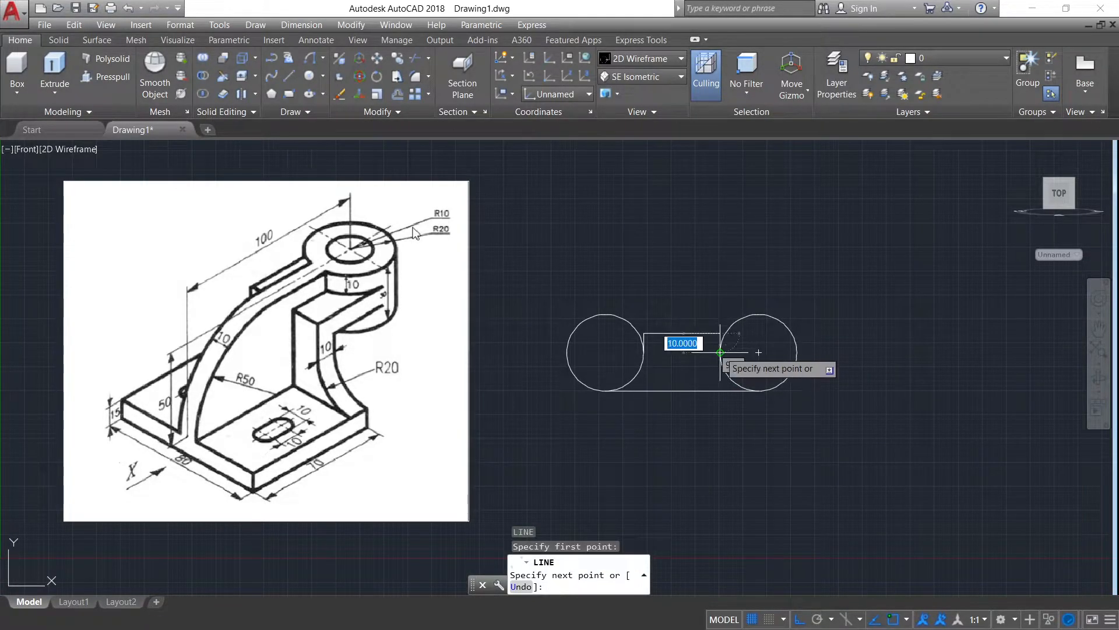
click(721, 334)
key(Escape)
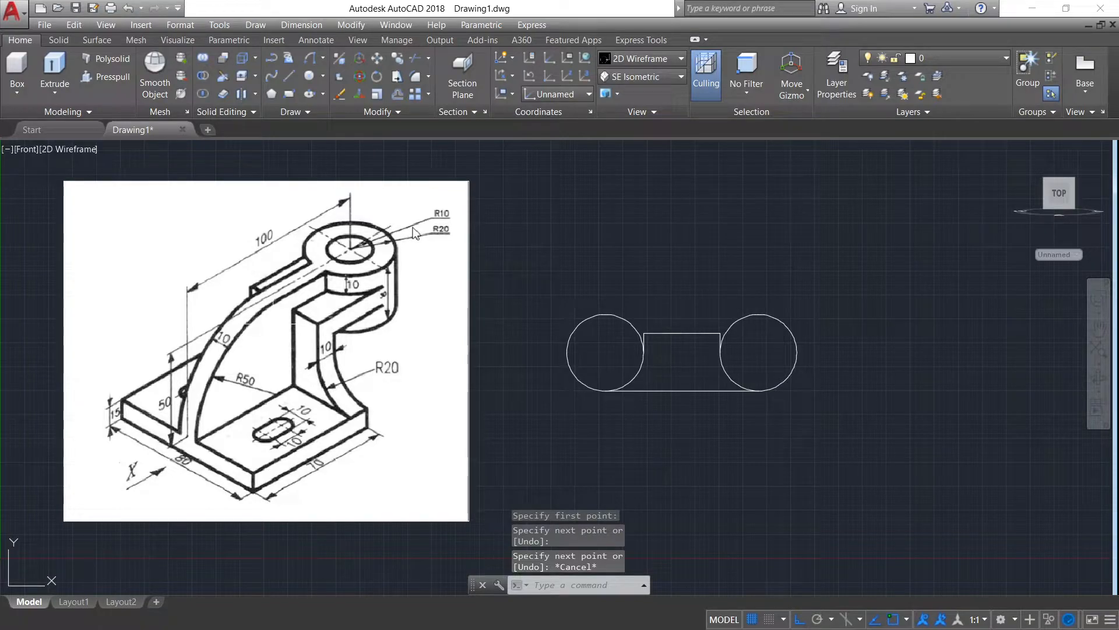
Trim the outer portions of both circles, leaving only the concave arcs joining the vertical lines to the base line.
click(411, 59)
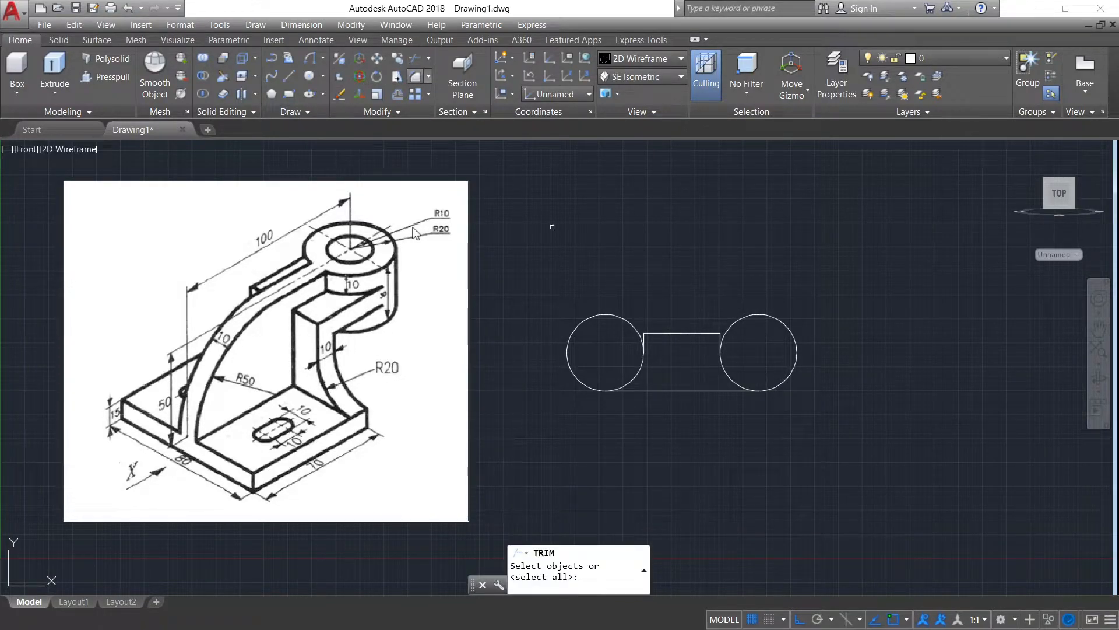
key(Return)
click(601, 265)
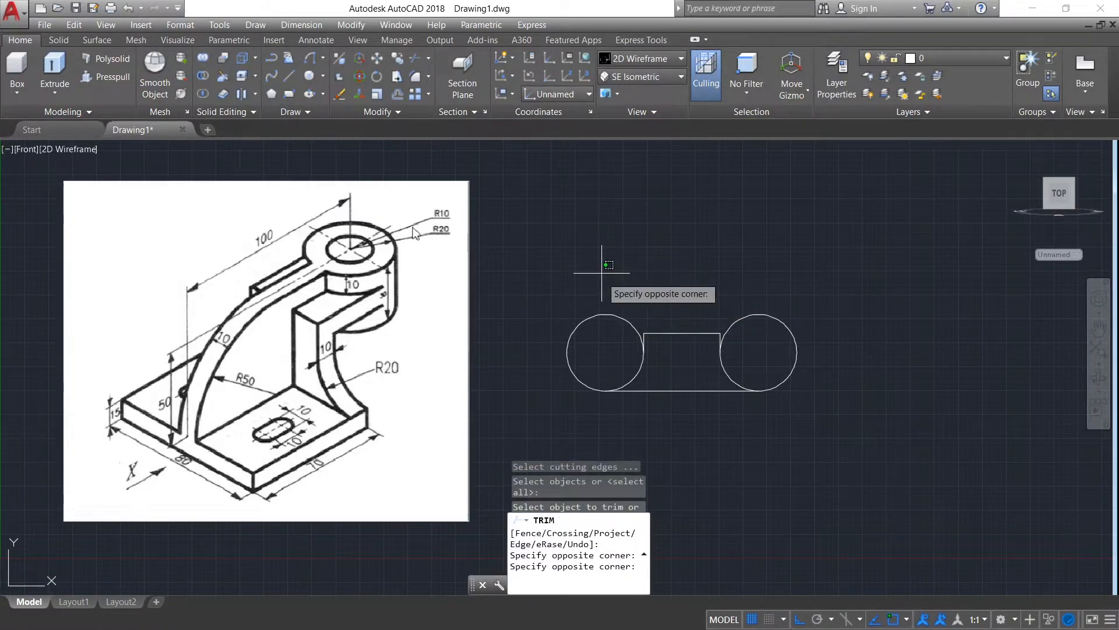
click(563, 400)
click(745, 295)
click(843, 371)
key(Return)
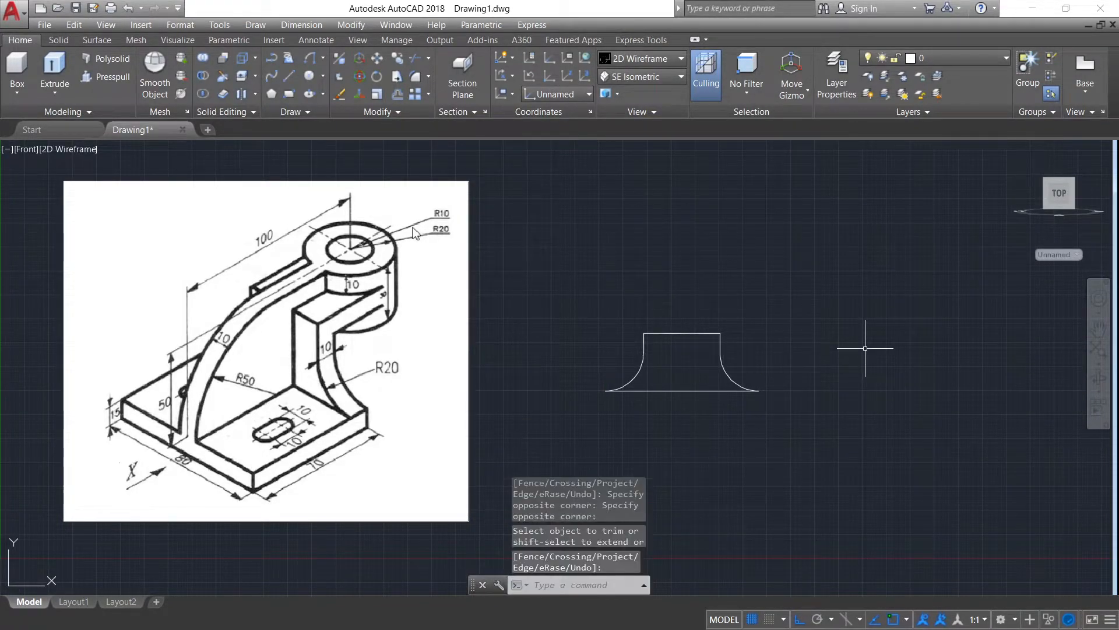
Extrude the closed rib profile 10 units with Presspull, with Ortho mode on.
click(111, 76)
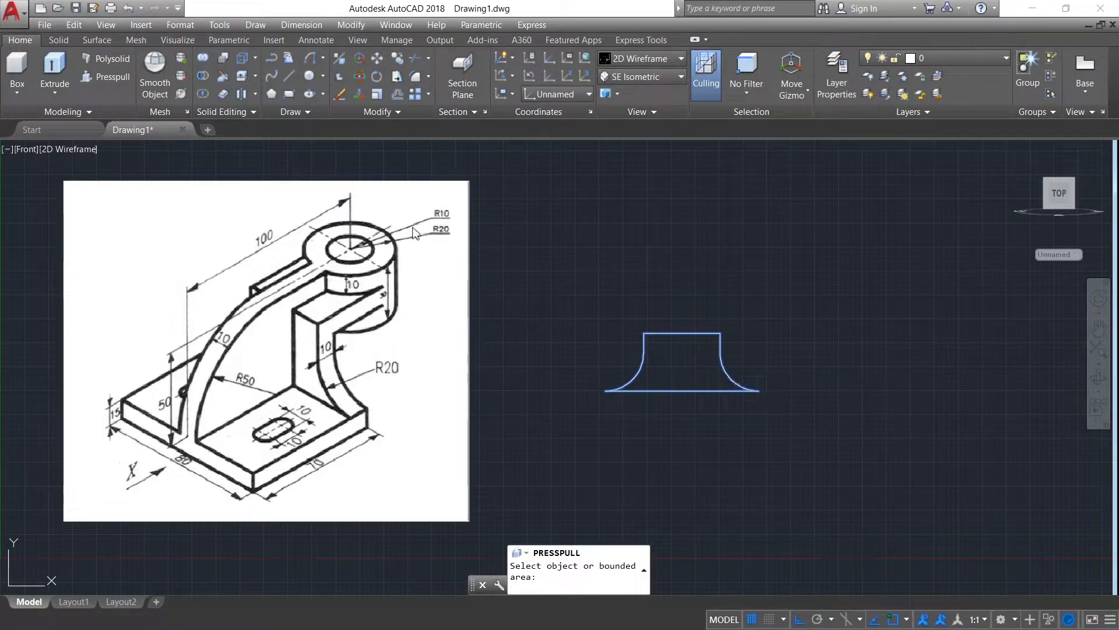
click(679, 369)
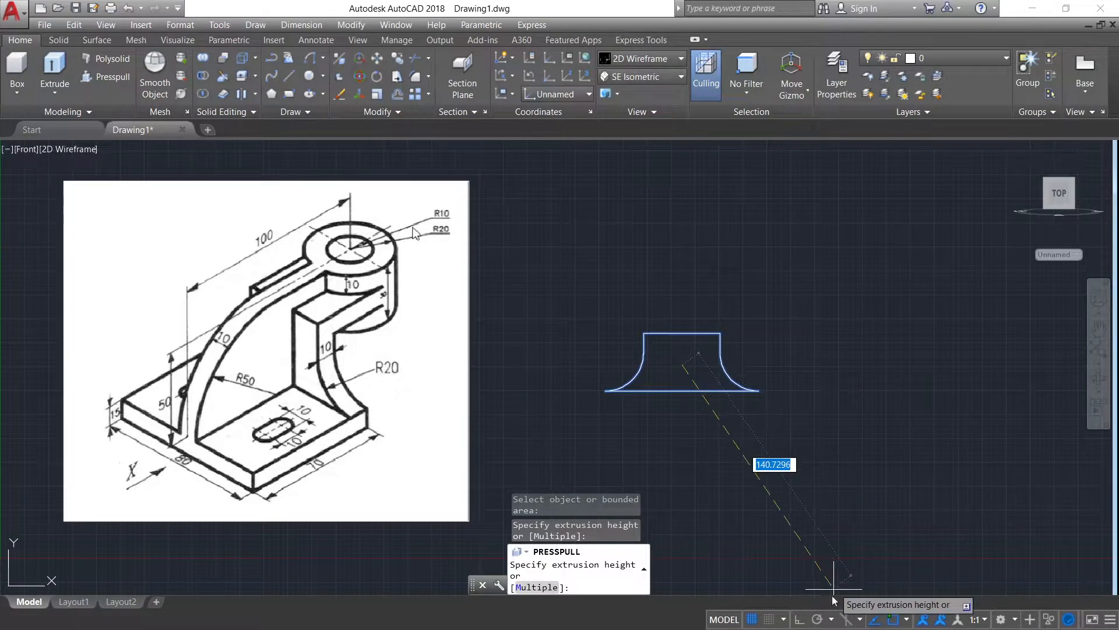
click(801, 614)
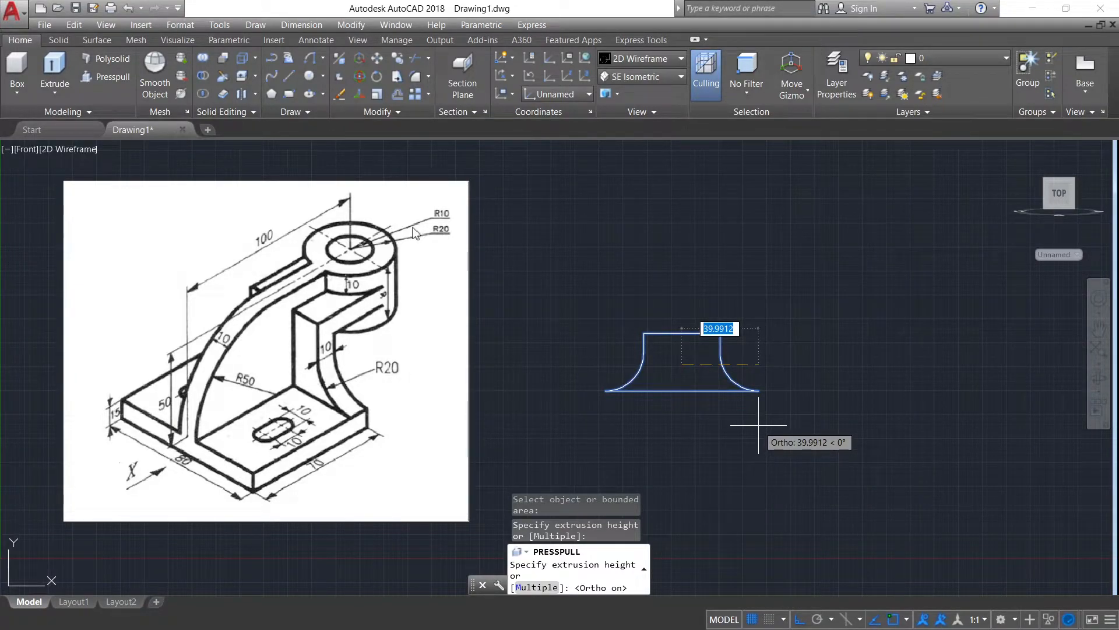
text(10)
key(Return)
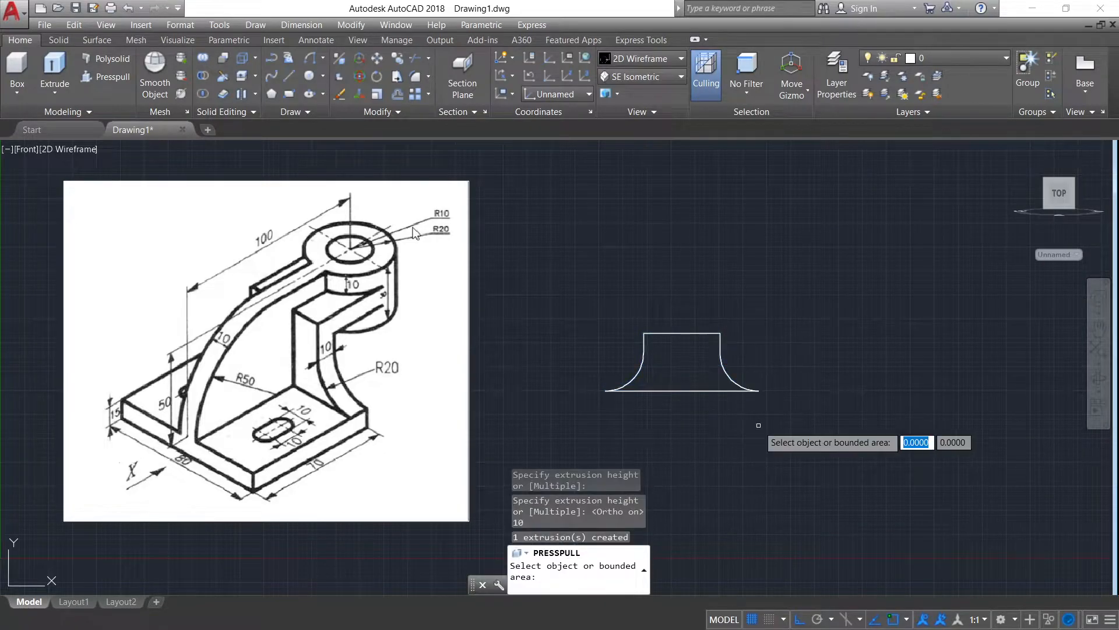
Display the model in the SE Isometric view with the Shades of Gray visual style.
click(673, 71)
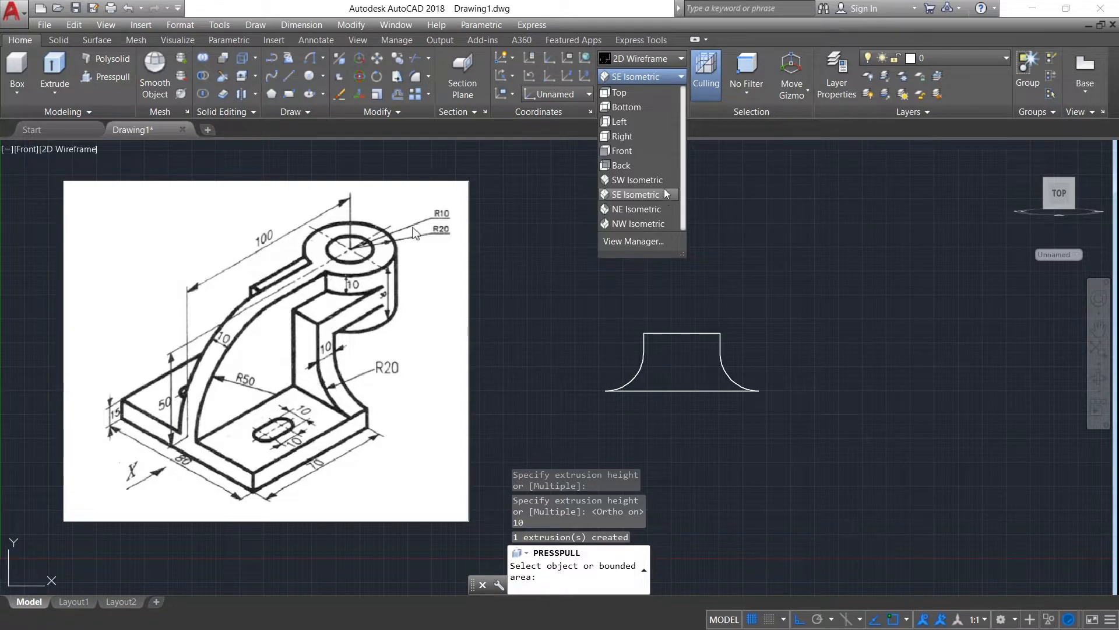
click(663, 188)
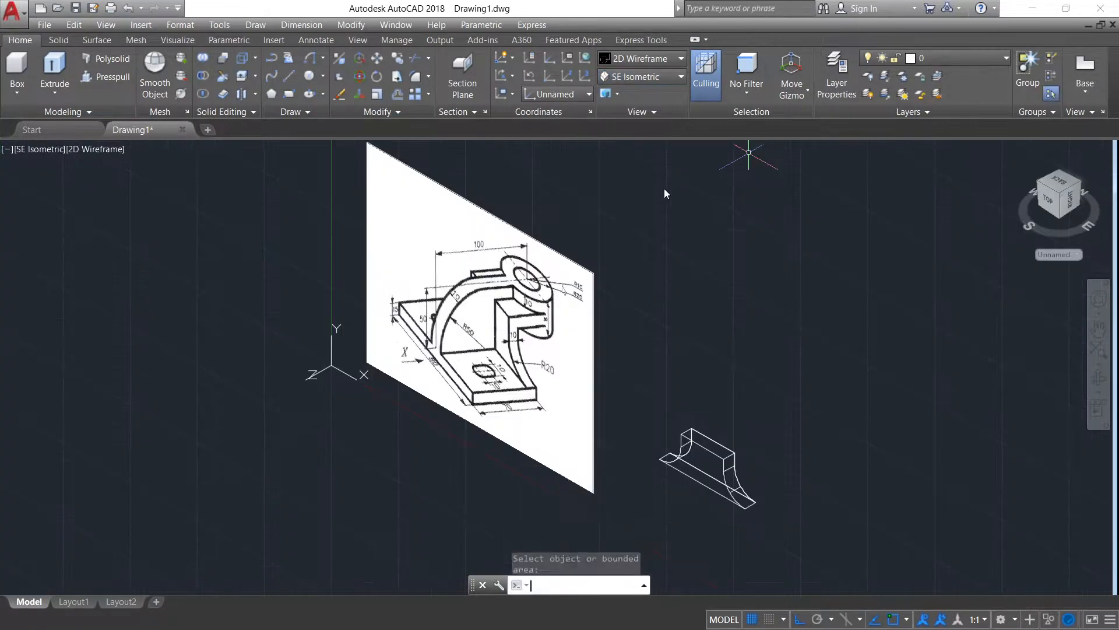
click(633, 60)
click(750, 143)
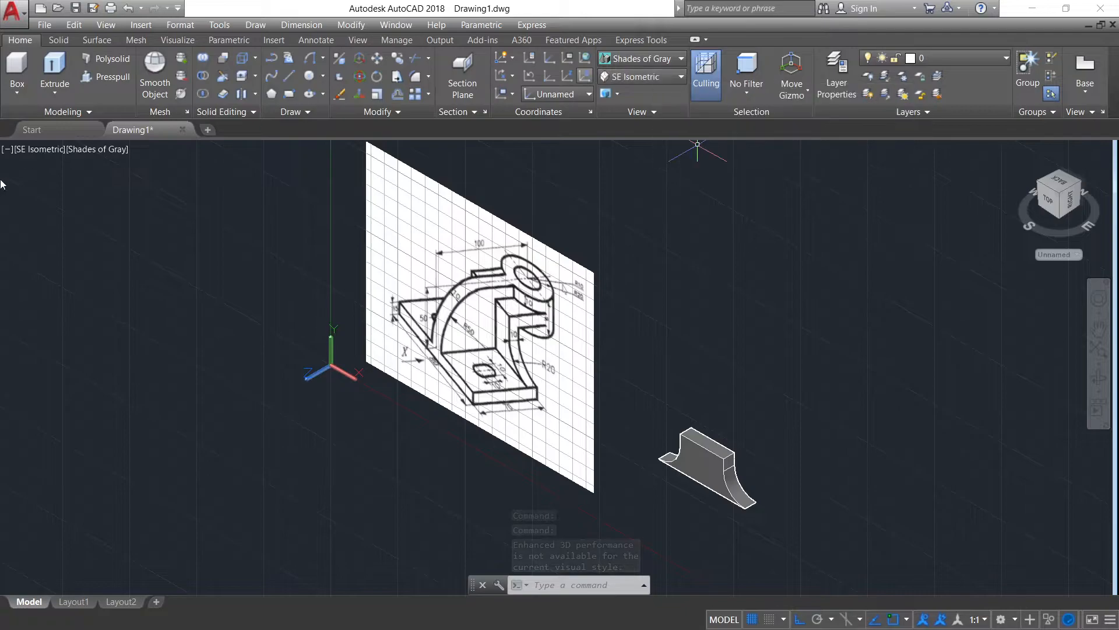
In the Top view, draw a closed 40 by 40 square with lines in the empty area near the support.
click(23, 149)
click(53, 181)
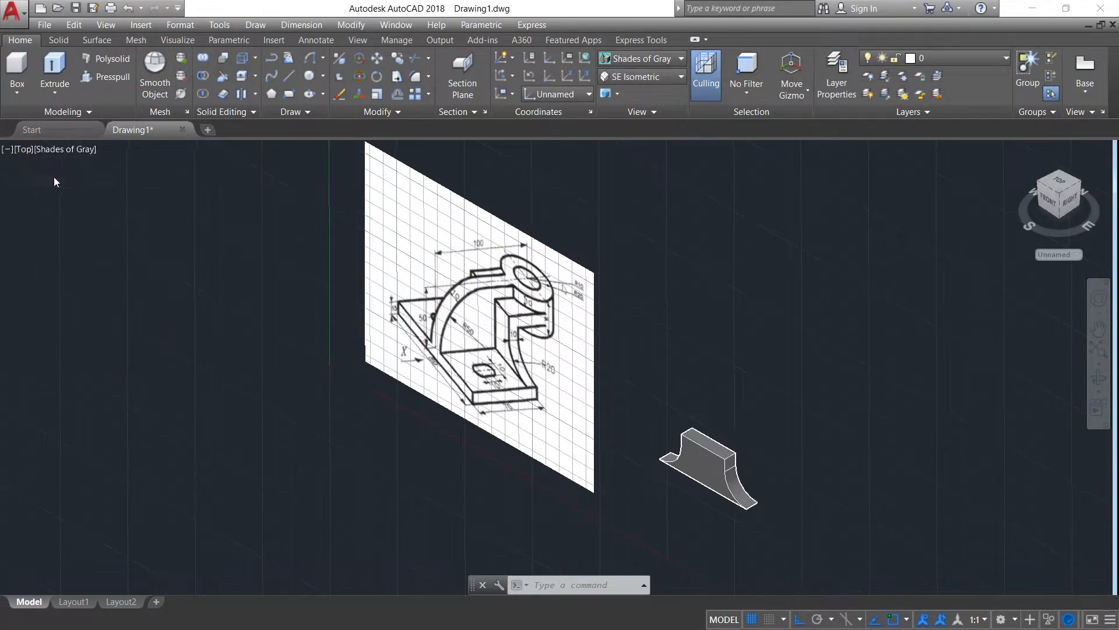
click(293, 73)
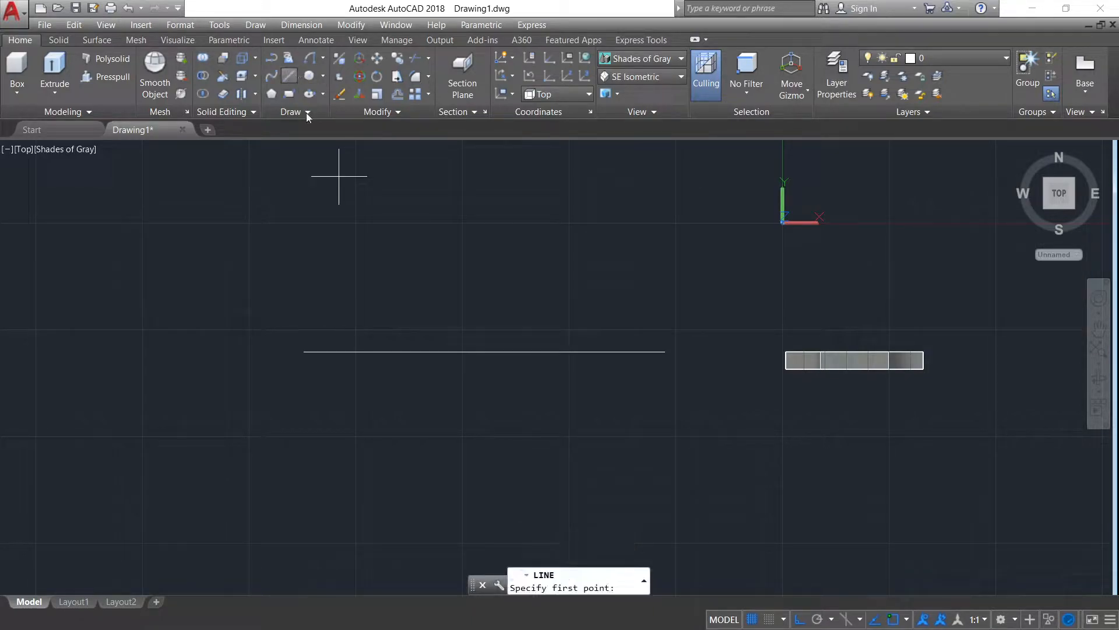
click(704, 448)
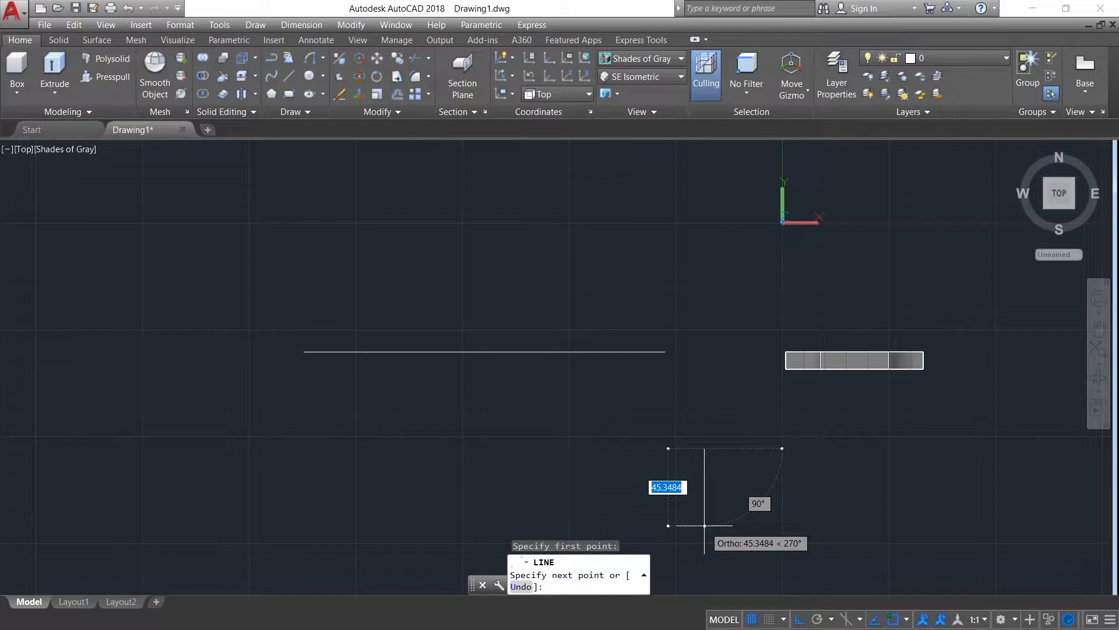
text(40)
key(Return)
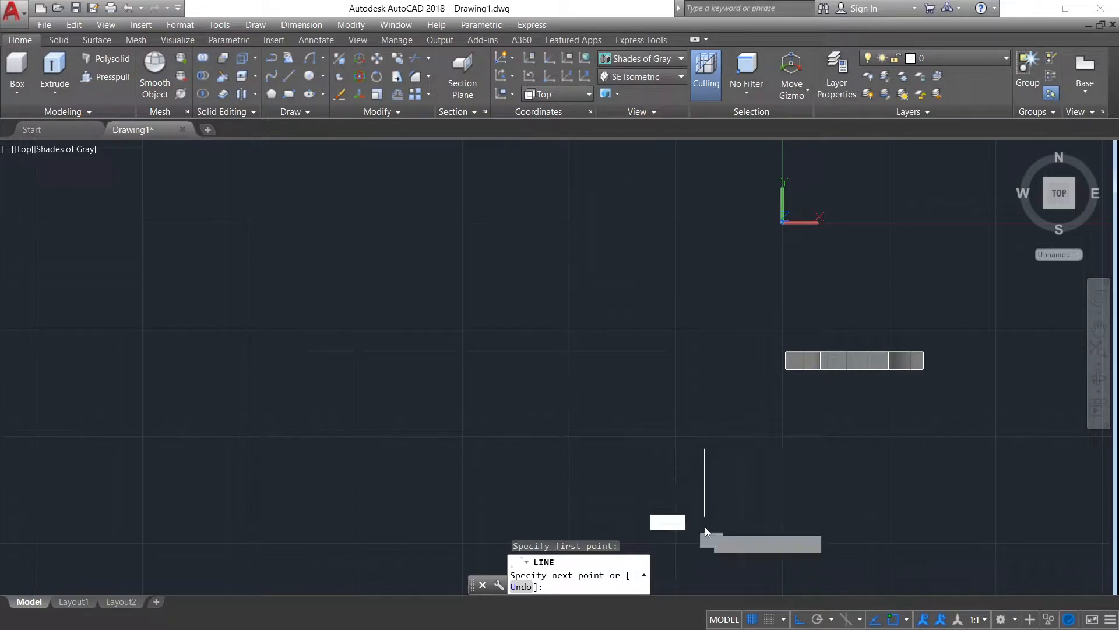
text(40)
key(Return)
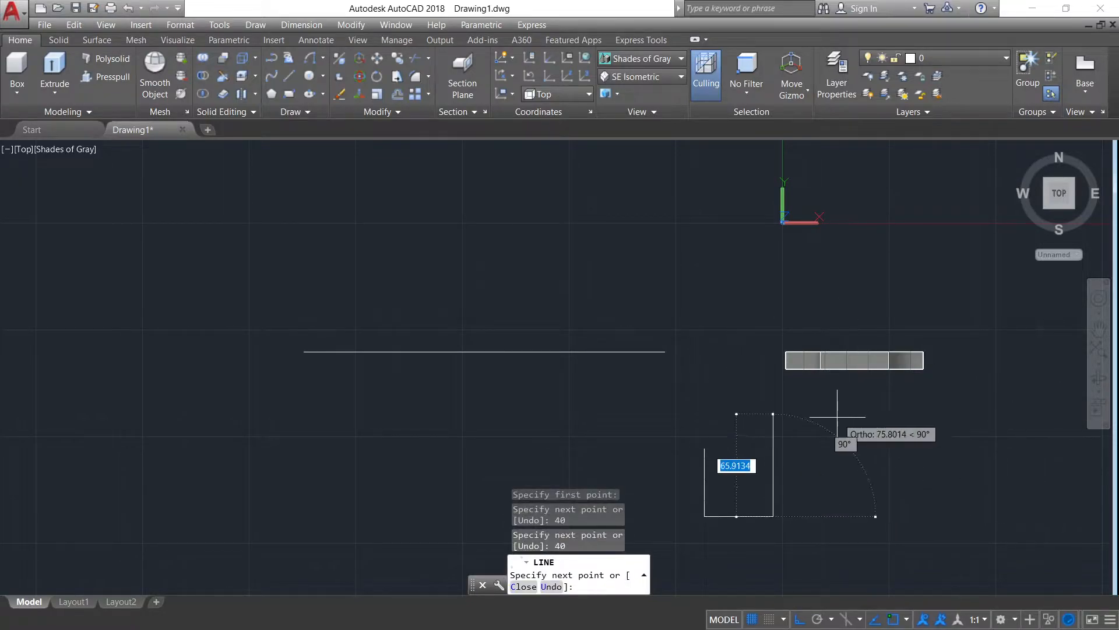
text(40)
key(Return)
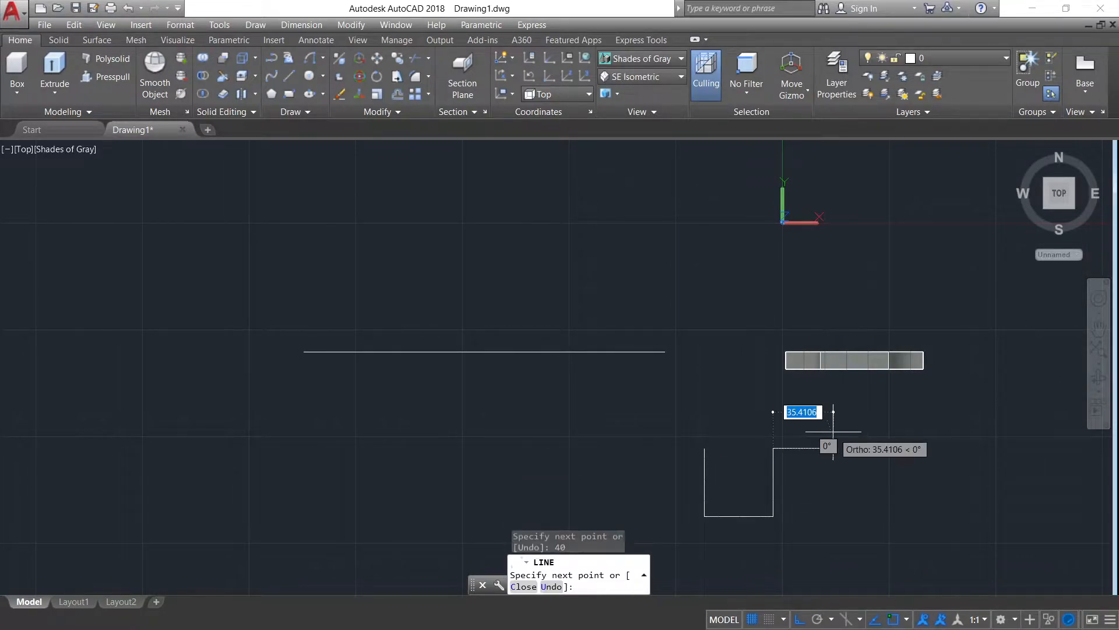
click(705, 448)
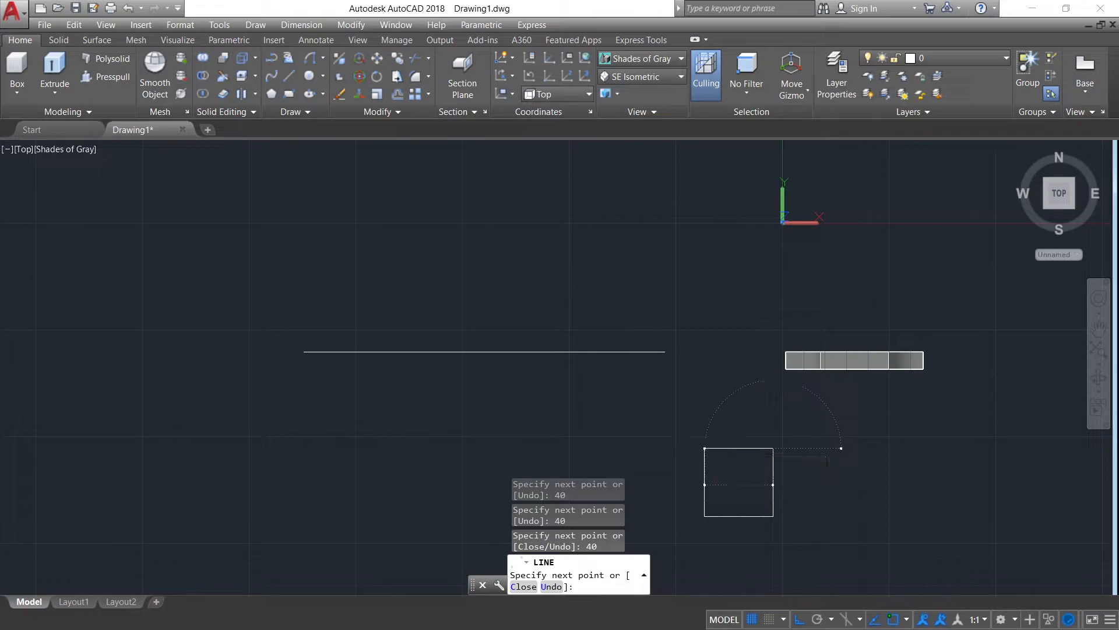
key(Return)
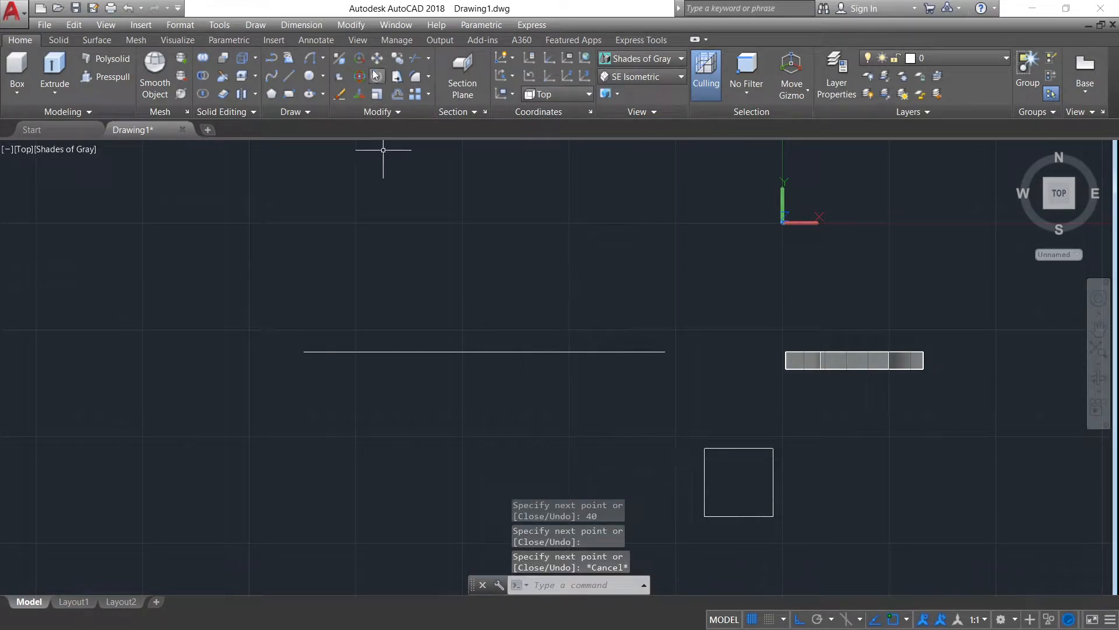
Draw two concentric circles of radius 20 and 10 centred on the midpoint of the square's upper edge.
click(310, 76)
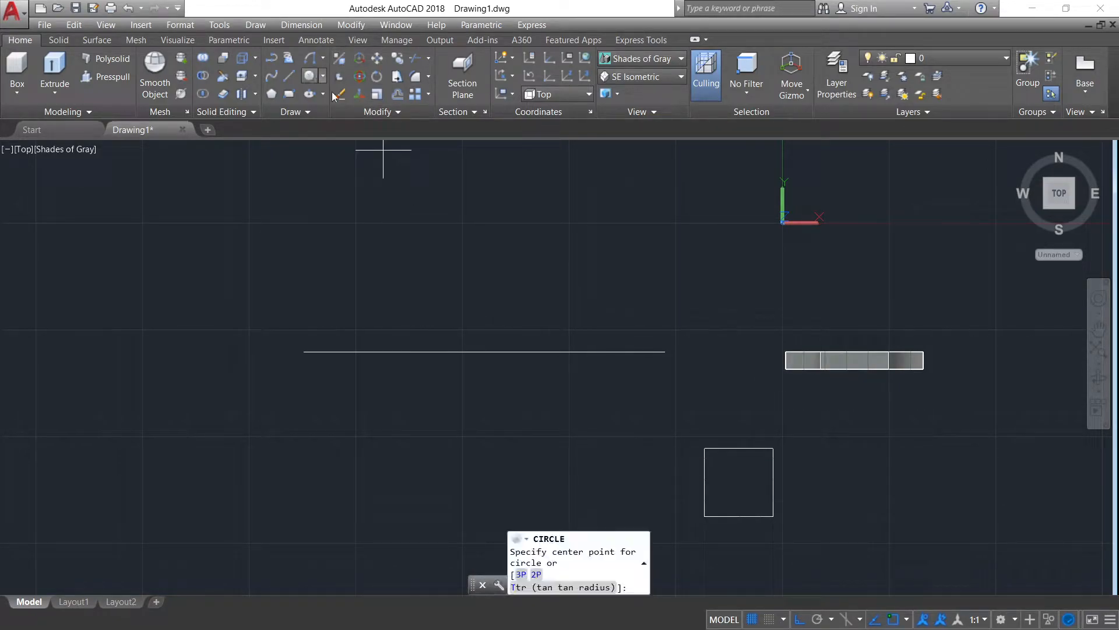
click(739, 448)
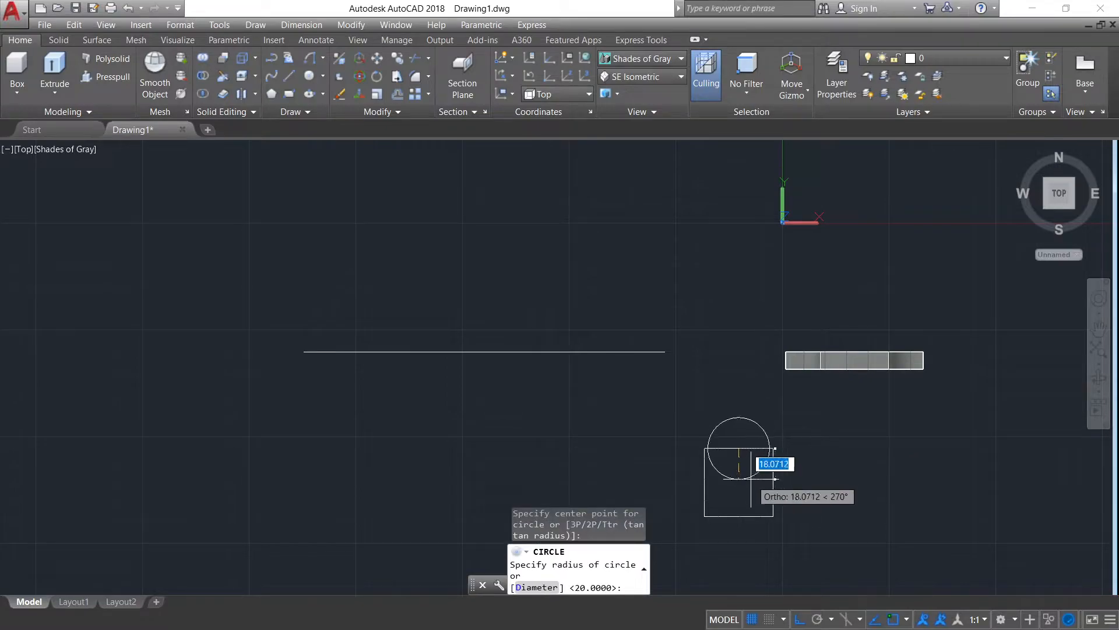
text(20)
key(Return)
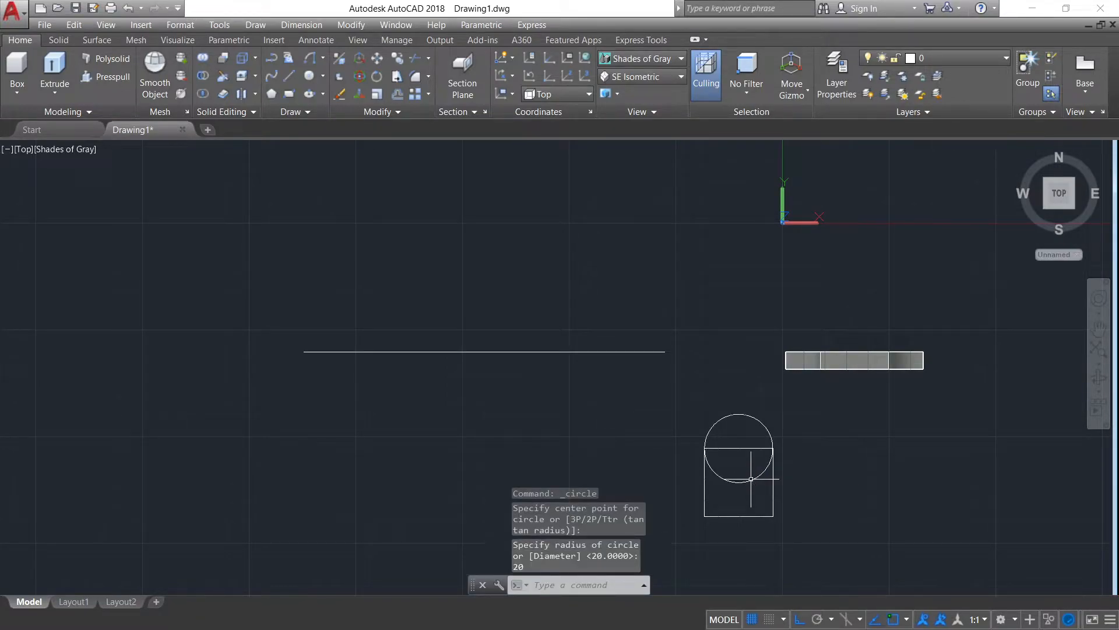
key(Return)
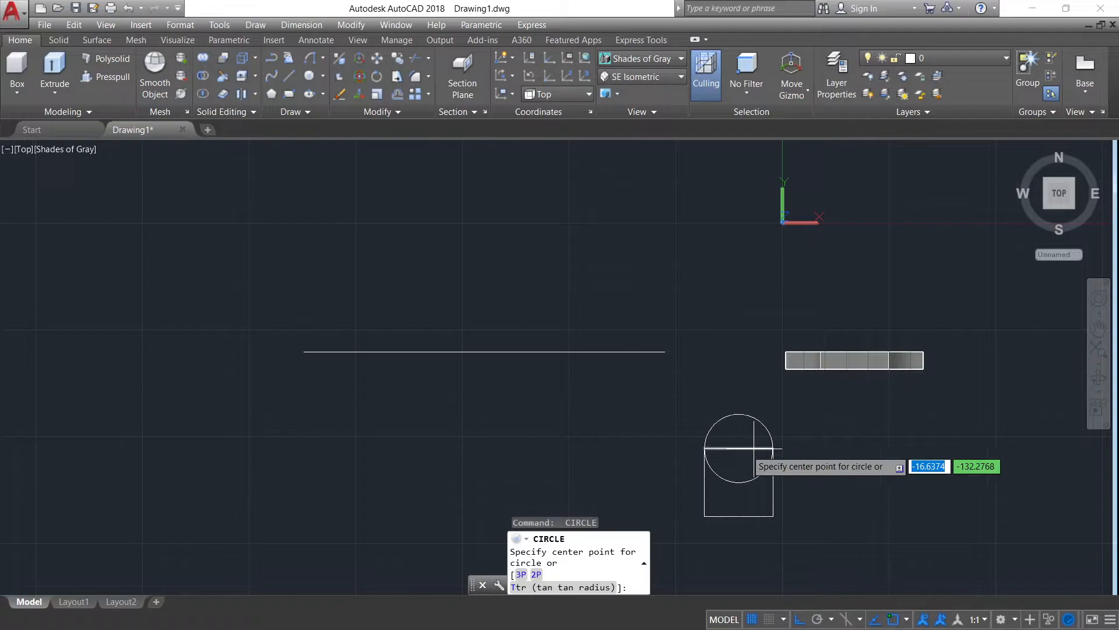
click(737, 448)
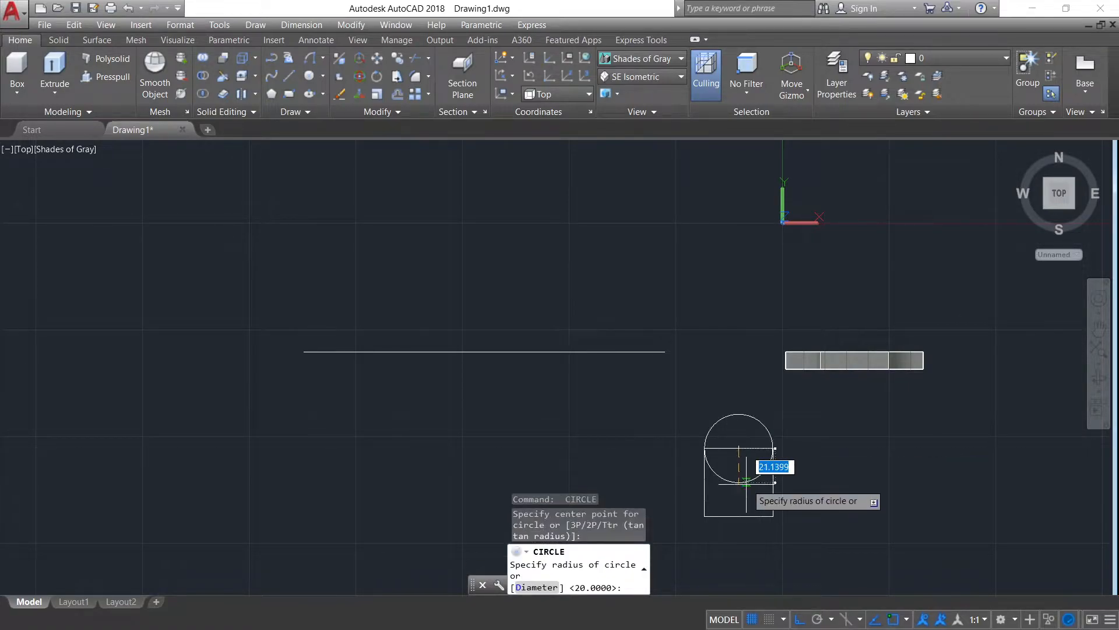
text(10)
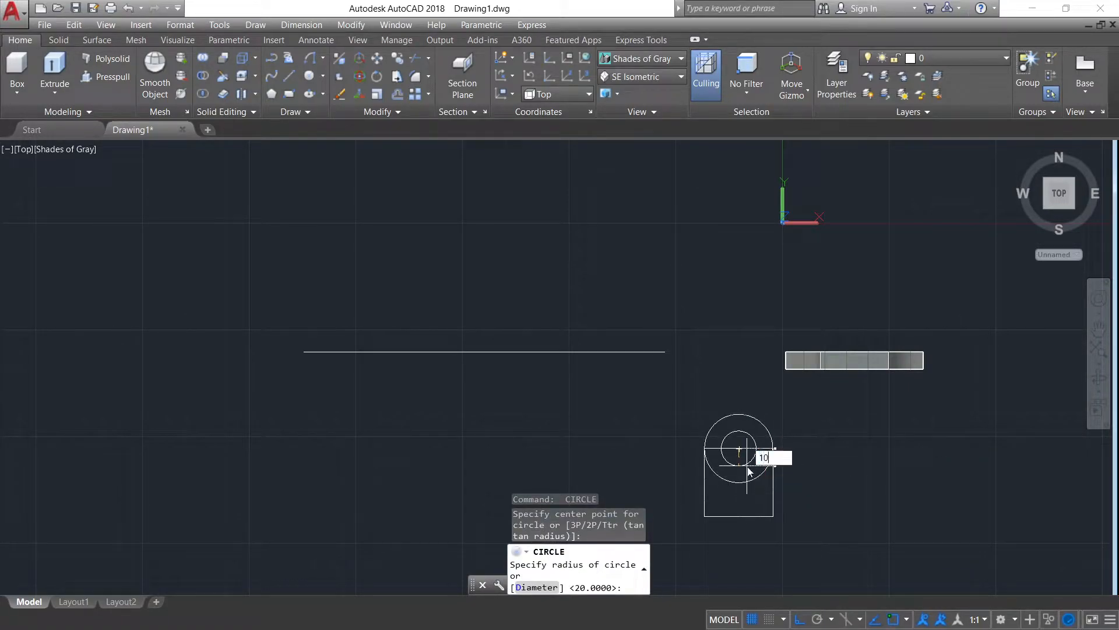
key(Return)
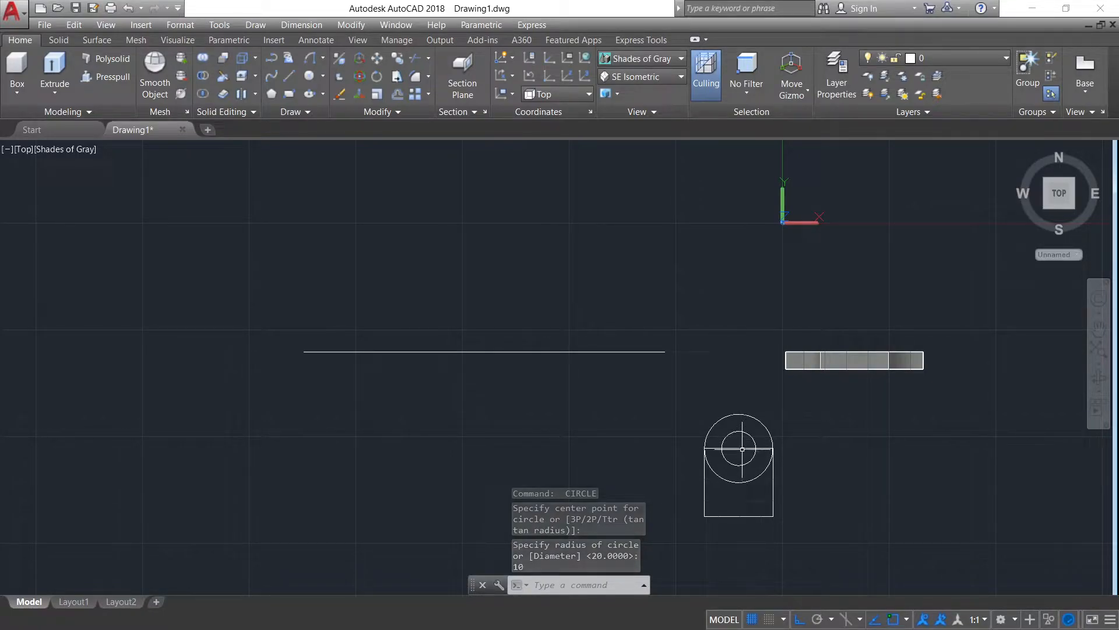
Erase the square's upper edge and extrude the area between the remaining square sides and the outer circle 10 units with Presspull.
click(739, 449)
key(Delete)
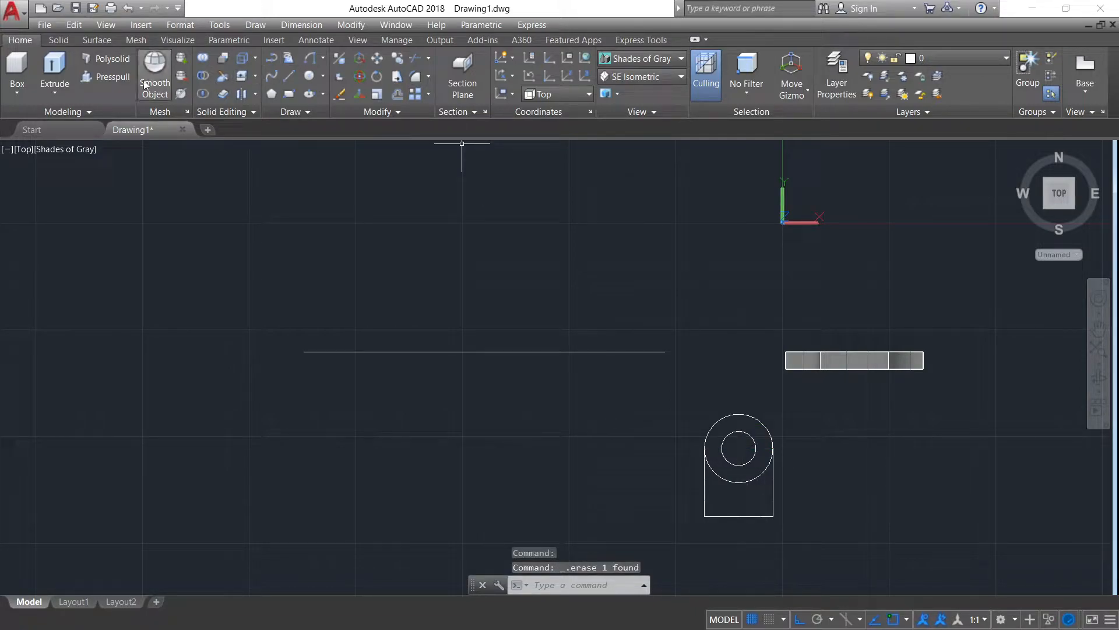
click(105, 76)
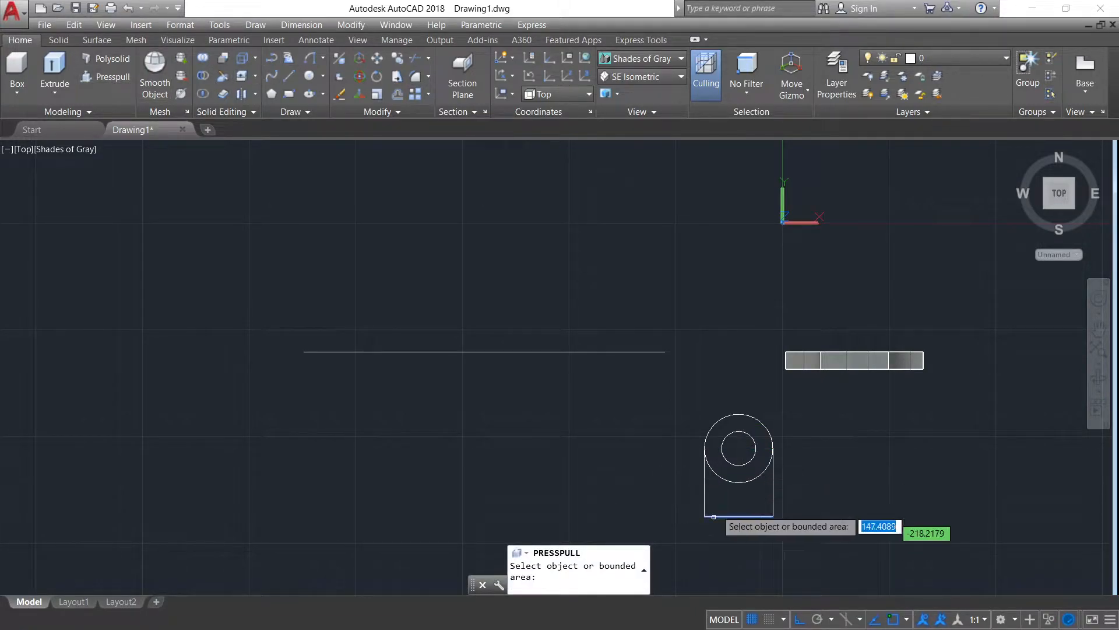
click(717, 498)
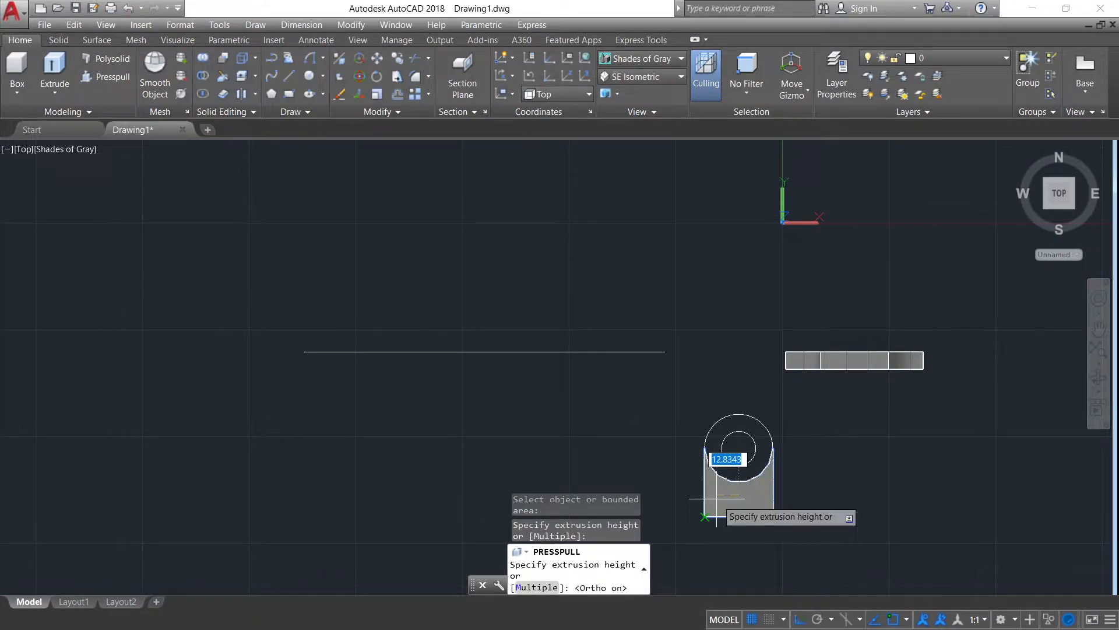
text(10)
key(Return)
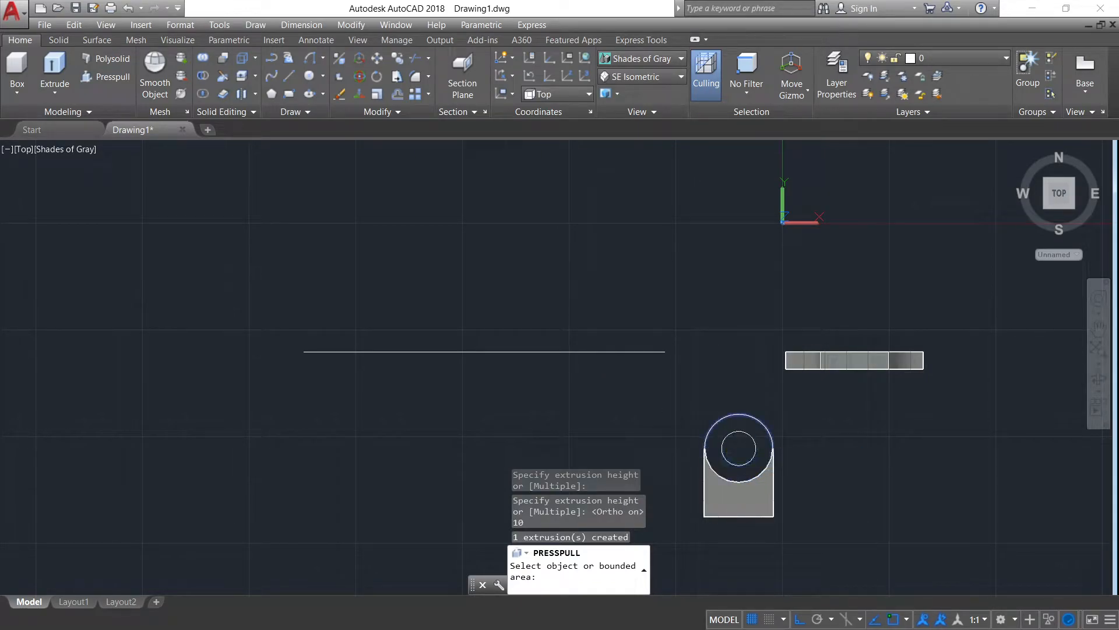
Extrude the ring between the two concentric circles 30 units with Presspull.
click(716, 438)
key(F8)
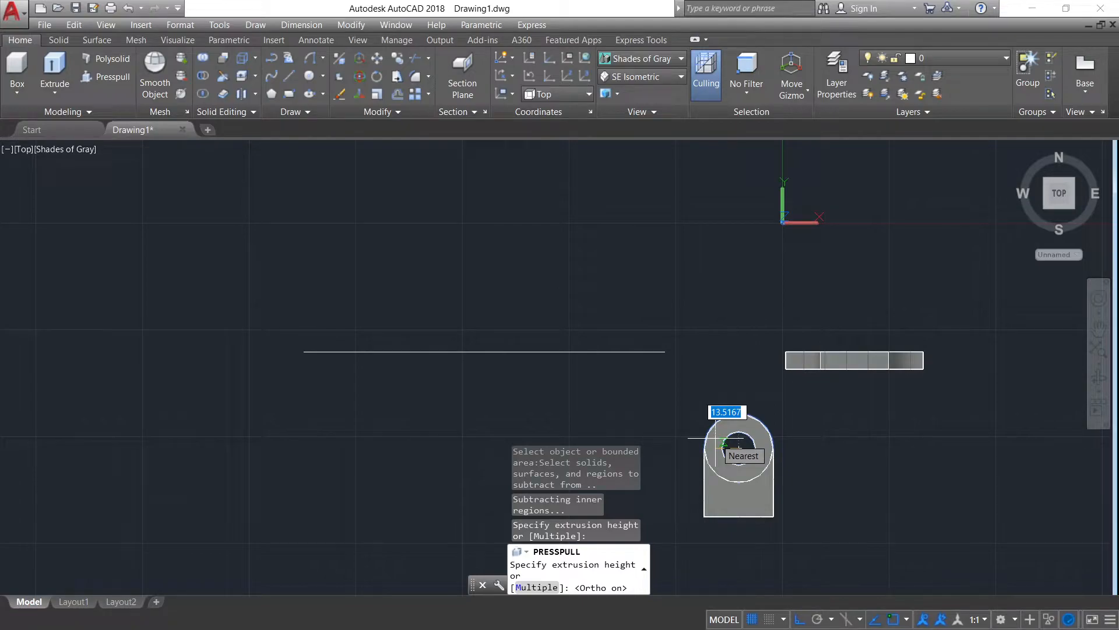
text(30)
key(Return)
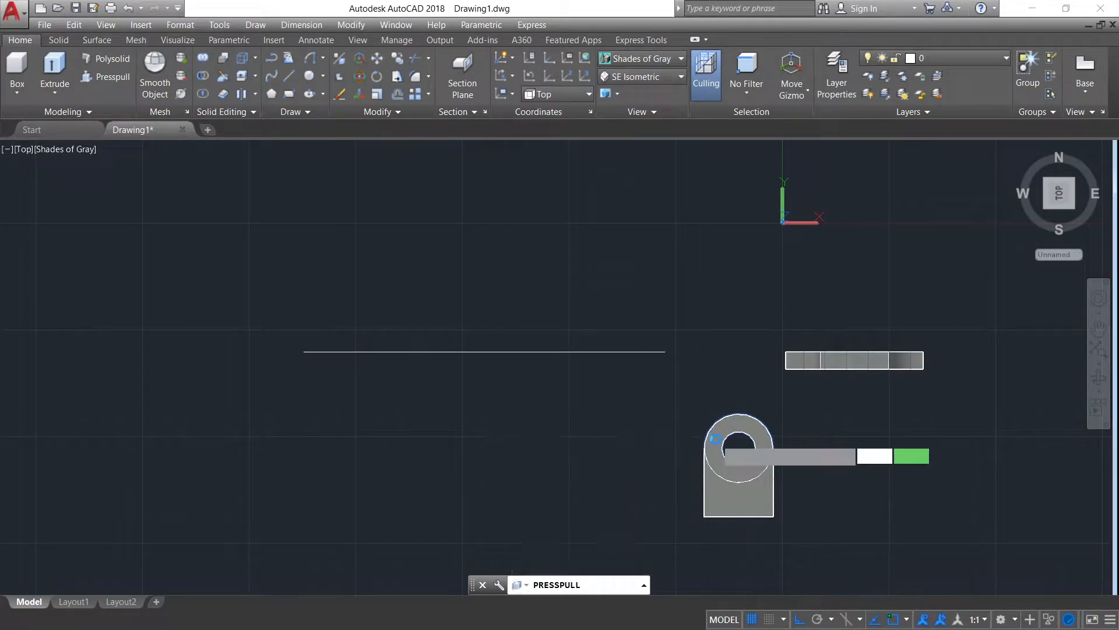
key(Return)
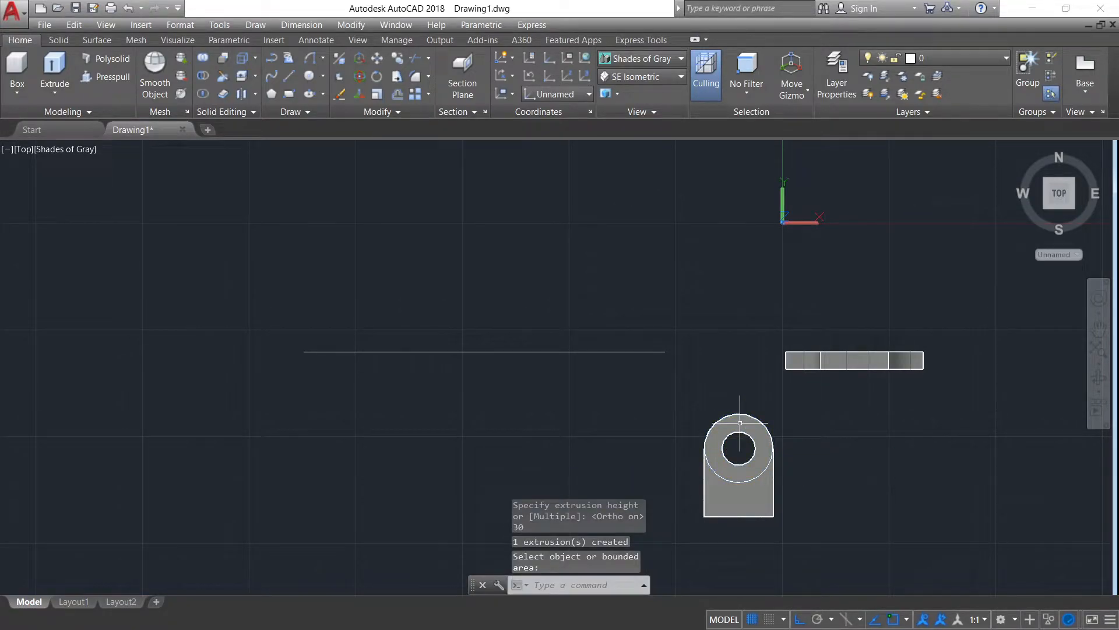
In the SE Isometric view, move the plate and ring together so the plate's lower front corner meets the support's top front corner.
click(640, 77)
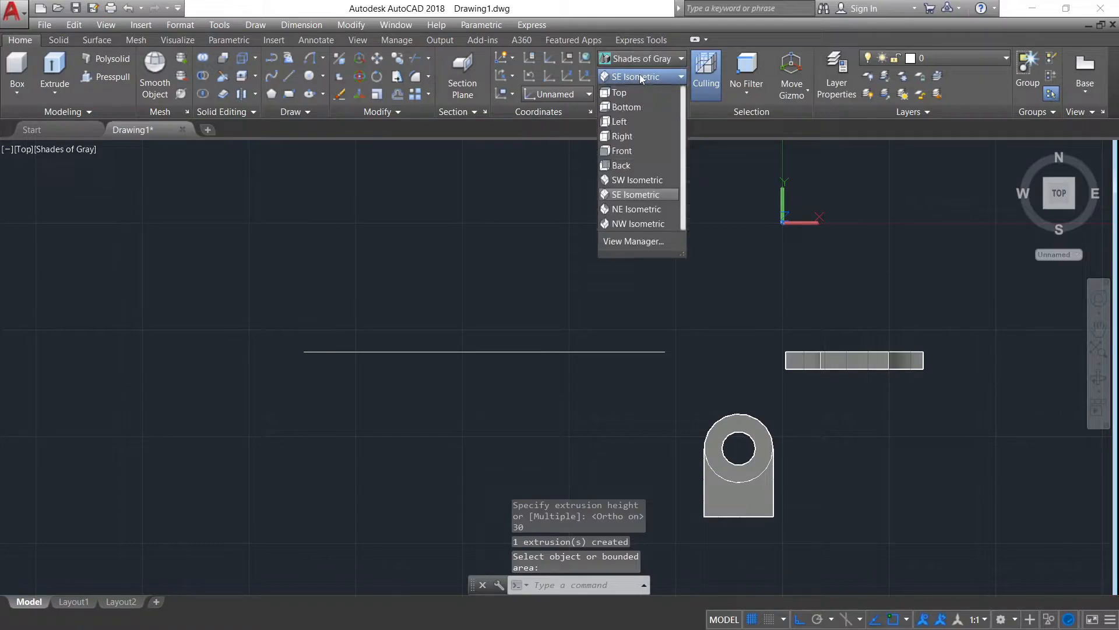
click(648, 195)
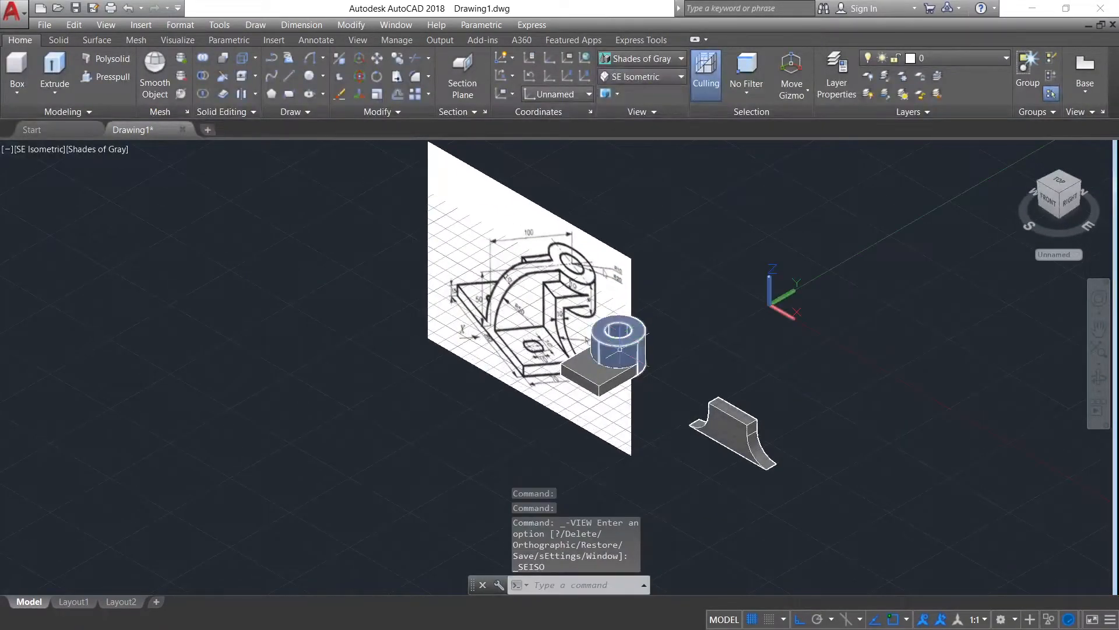
click(609, 374)
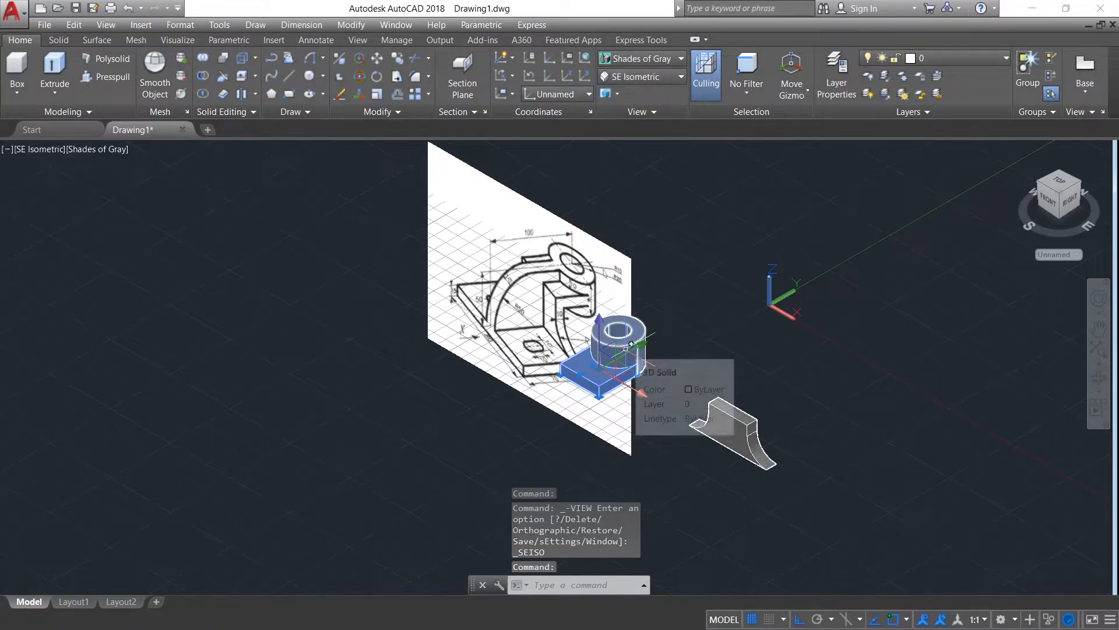
click(630, 345)
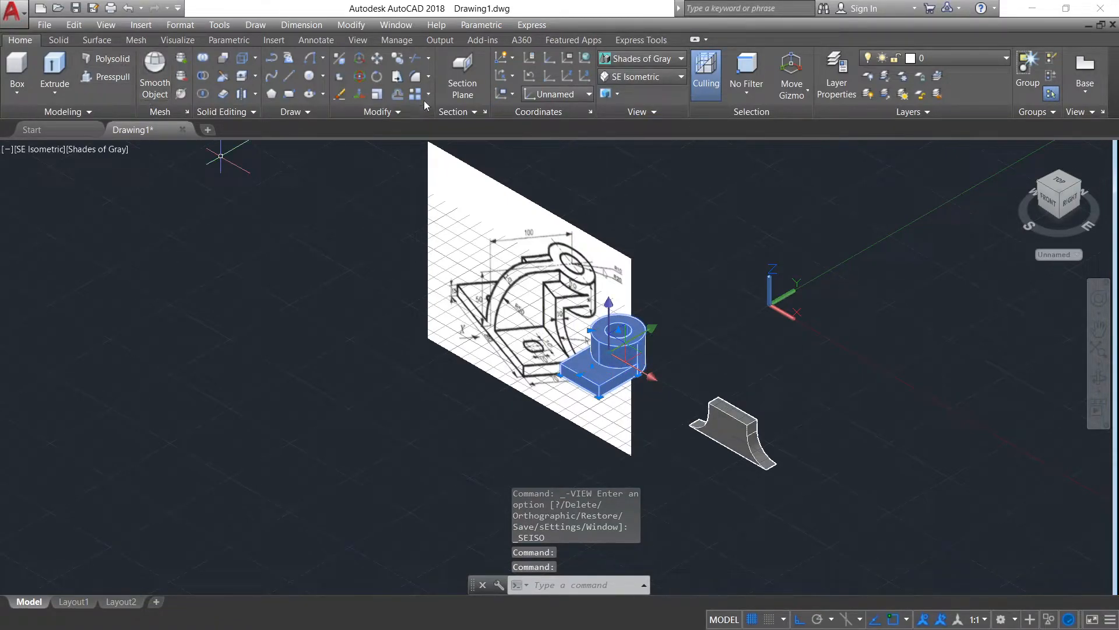
click(378, 59)
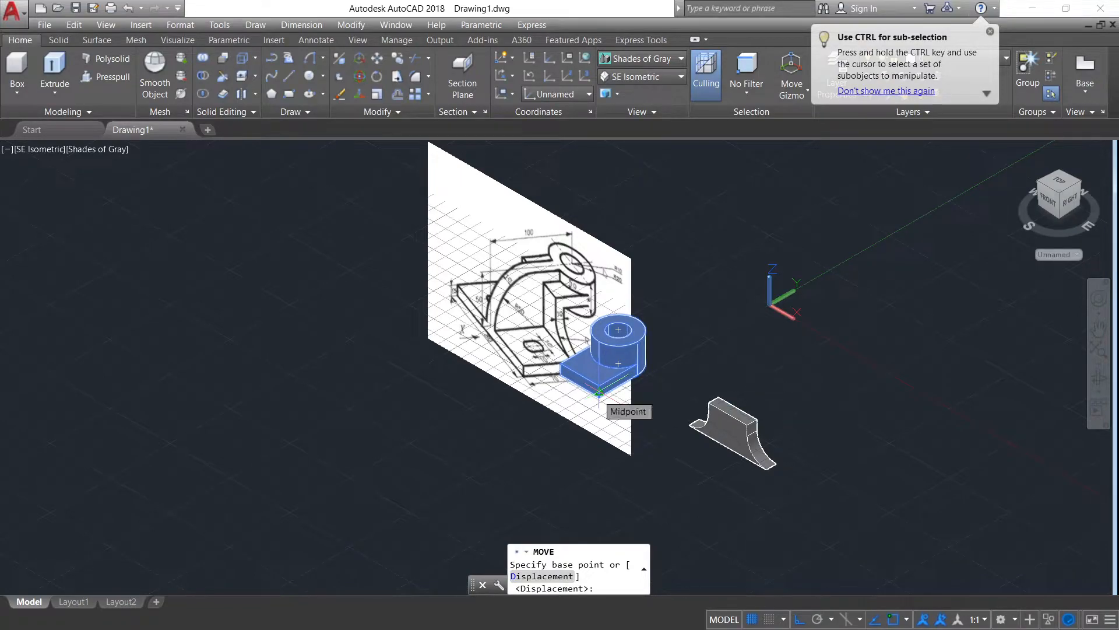
click(599, 393)
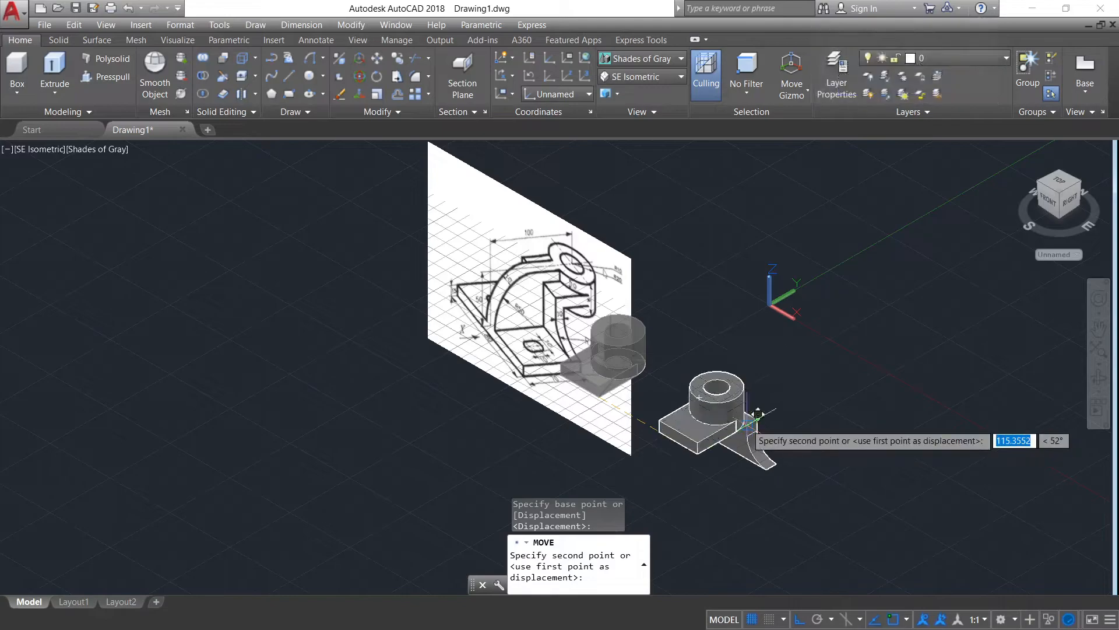
click(747, 425)
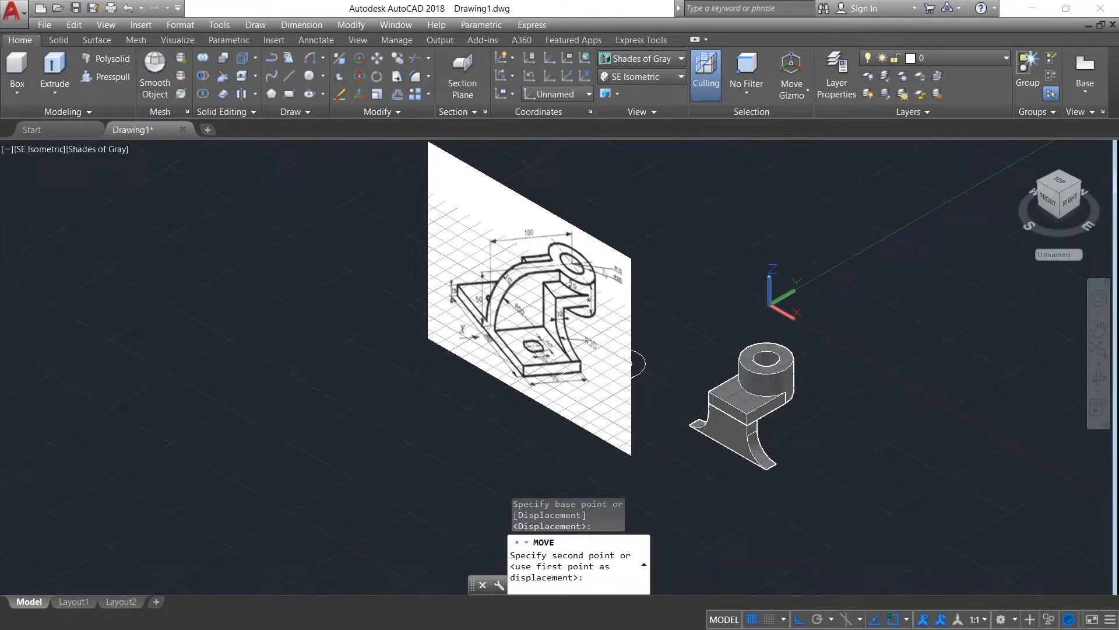
Move the ring solid straight down 10 units along the Z axis.
click(769, 364)
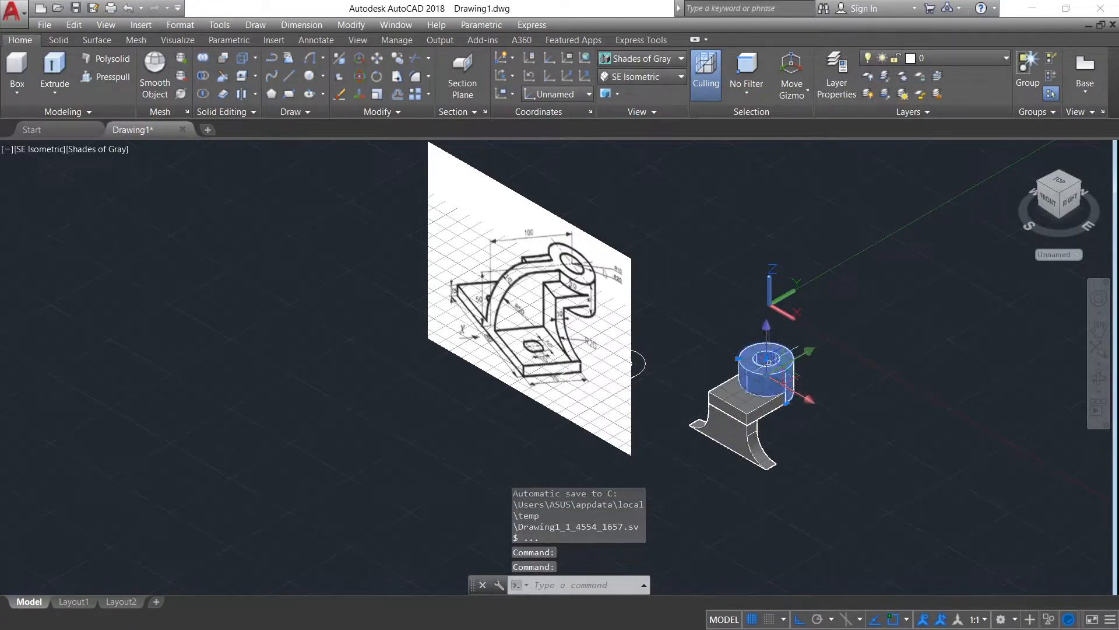
click(766, 337)
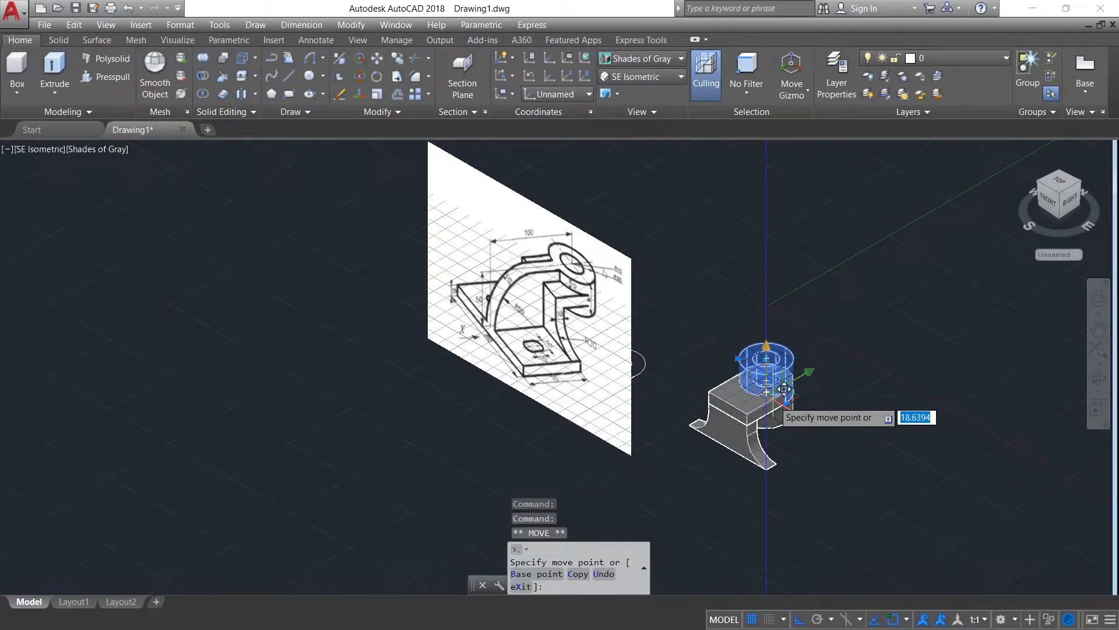
text(10)
key(Return)
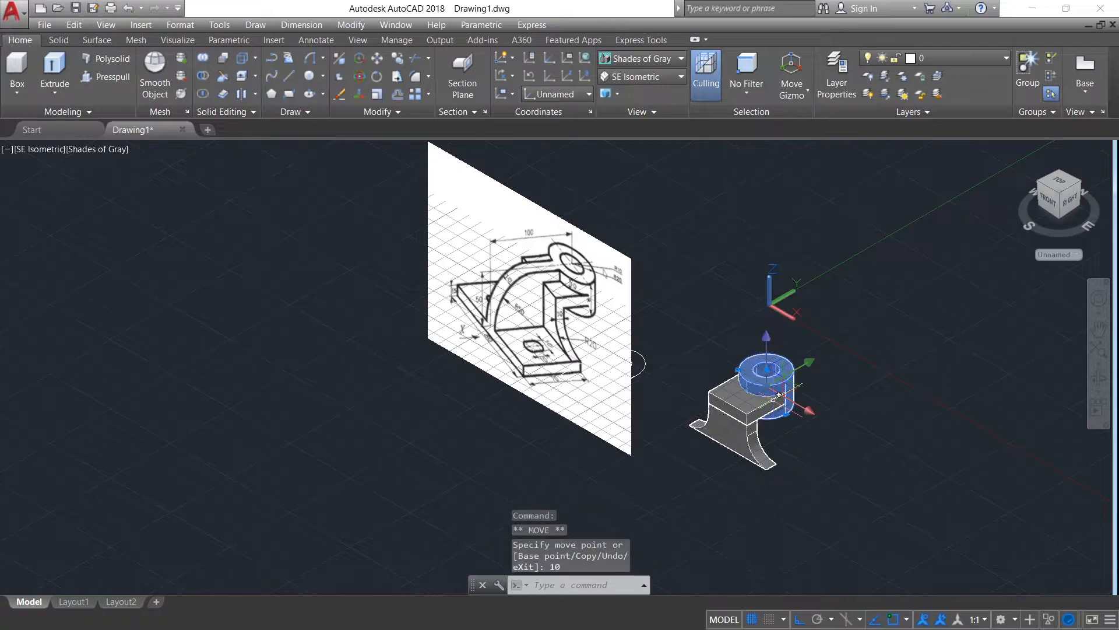
Erase the leftover 2D sketch geometry lying apart from the bracket solids, keeping the solids and the reference image.
key(Escape)
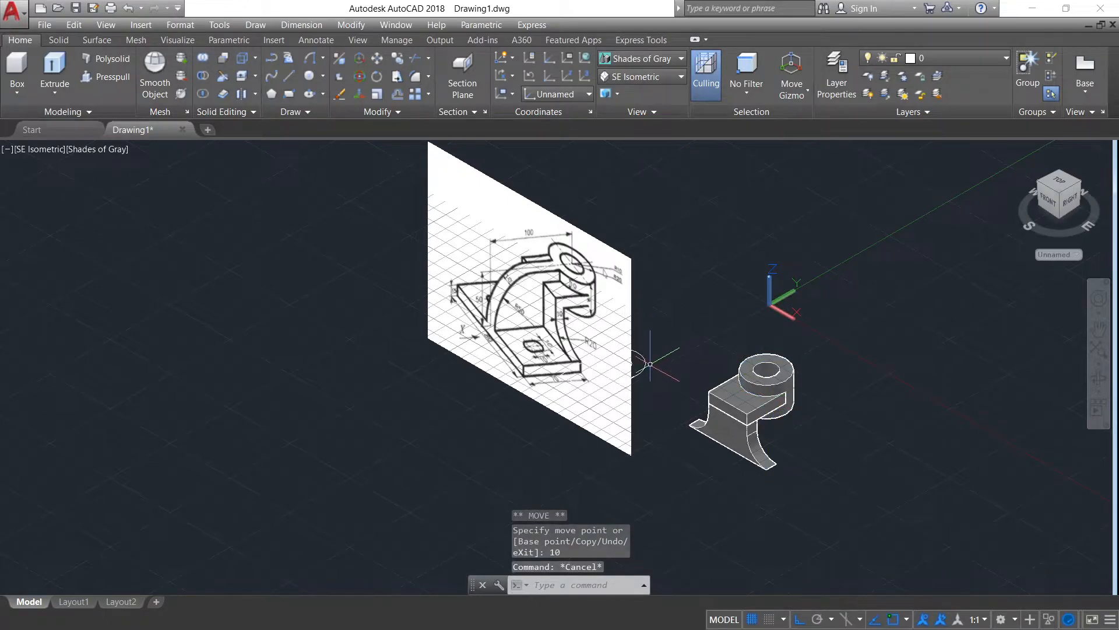
click(1099, 377)
drag(1072, 427, 961, 433)
key(Escape)
click(662, 237)
click(549, 415)
key(Delete)
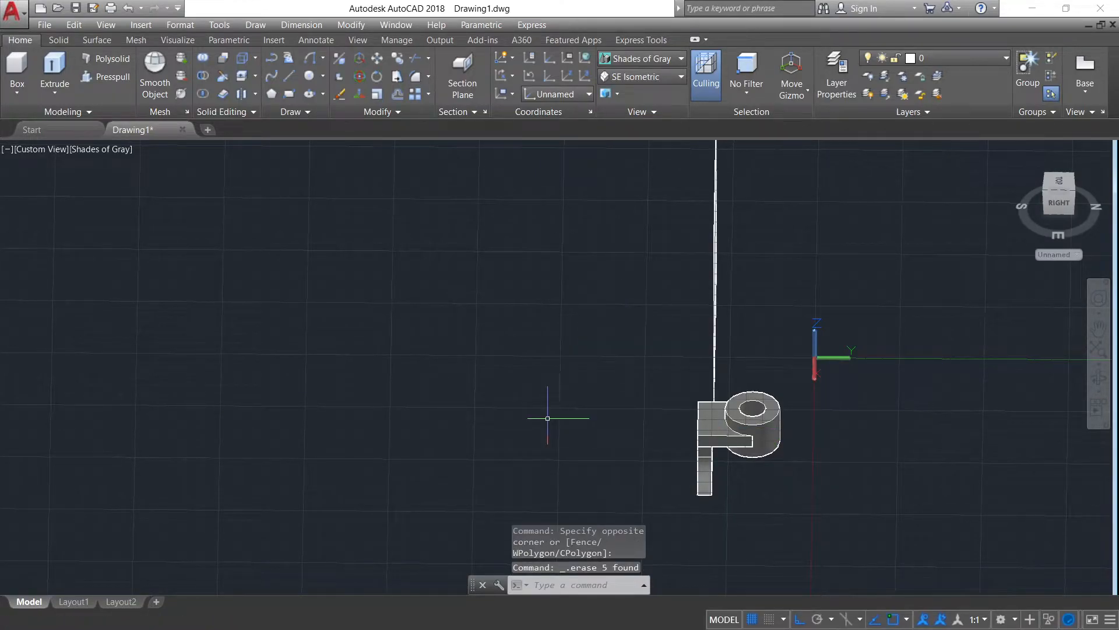
In the Right view, draw a 70 by 15 rectangle from lines, clear of the existing solids.
click(33, 150)
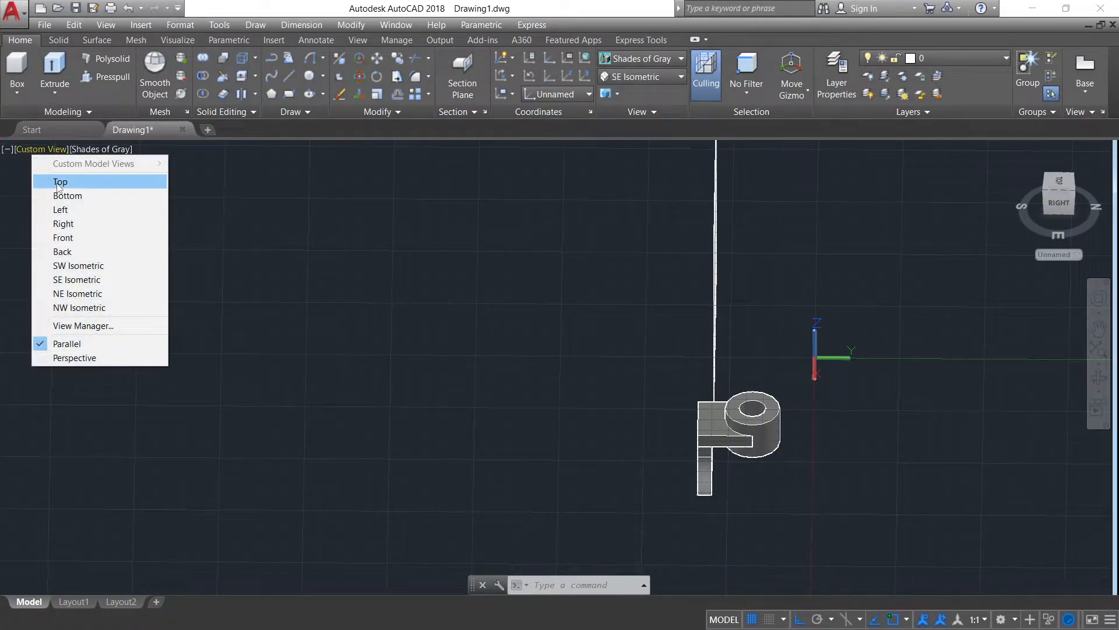
click(64, 225)
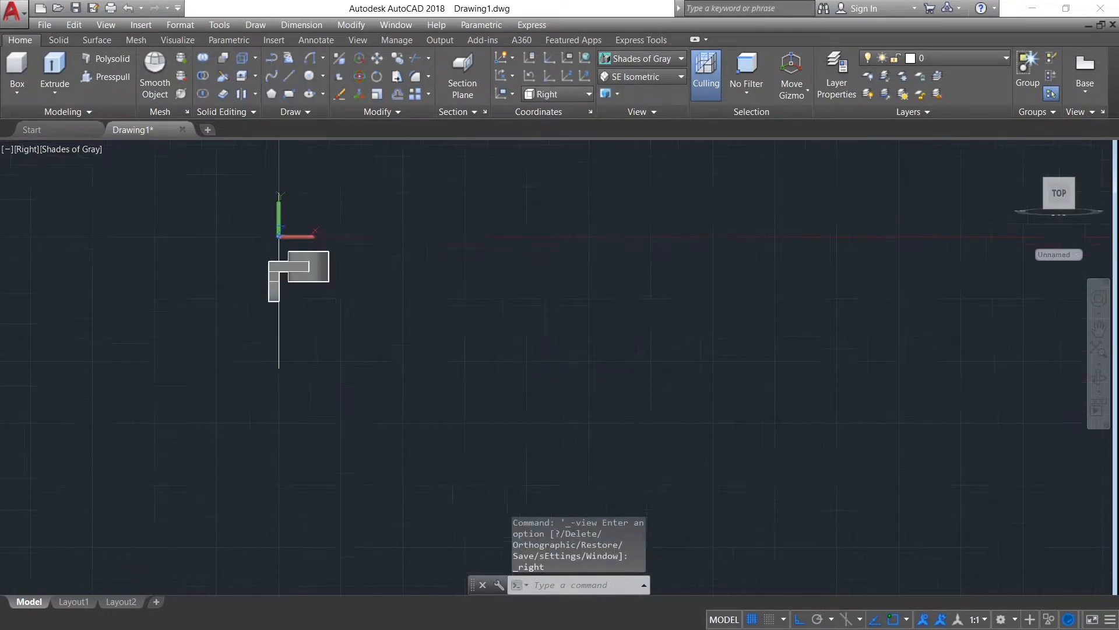
scroll(63, 225, up, 2)
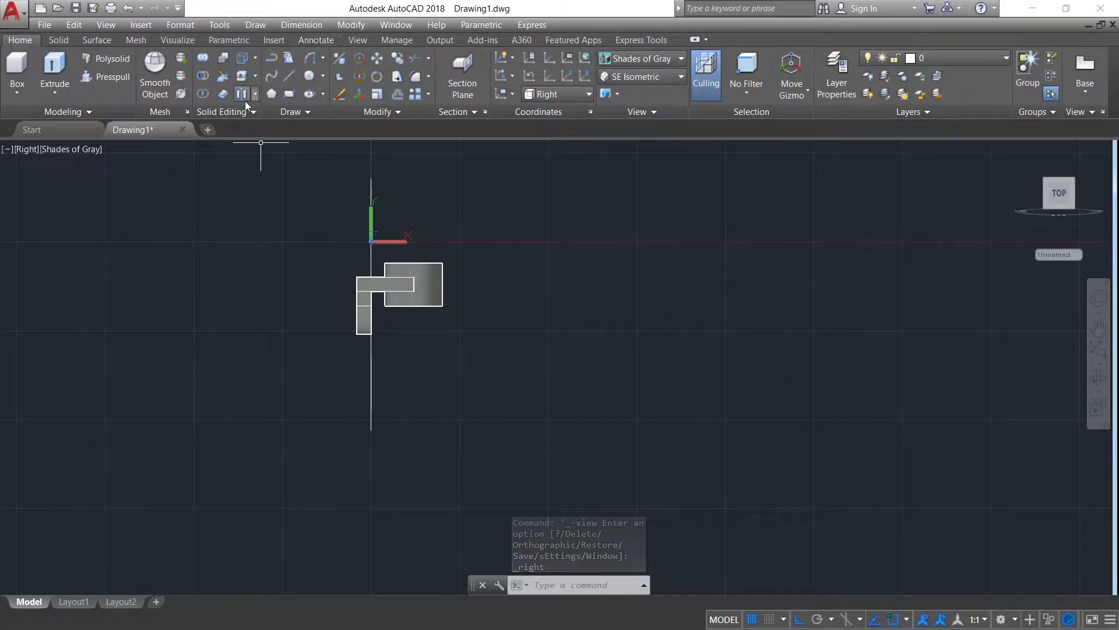
click(289, 76)
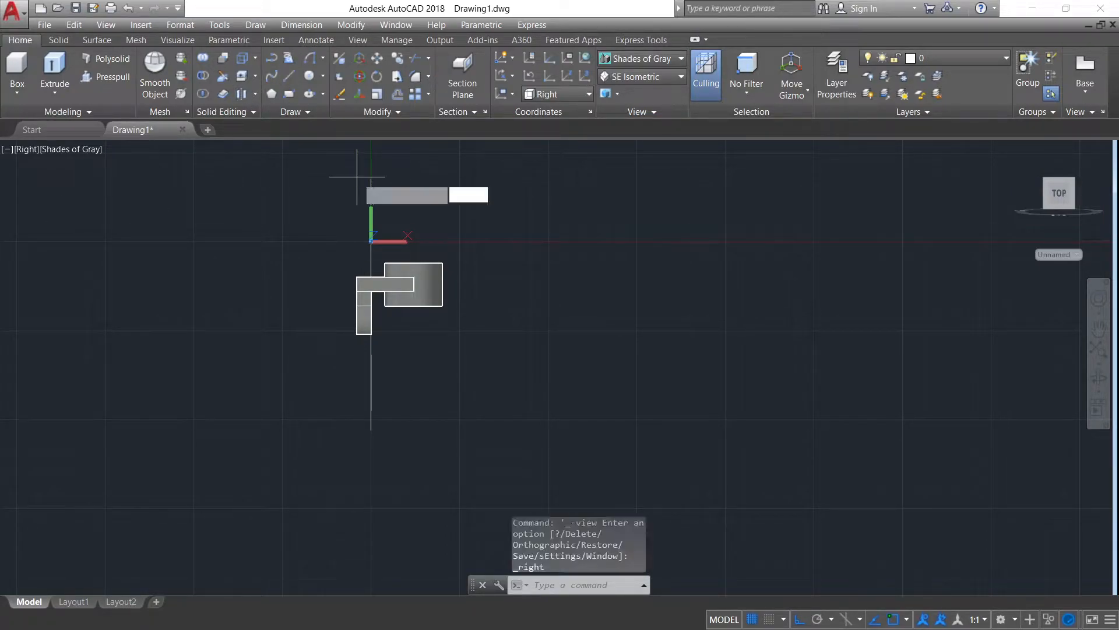
click(573, 429)
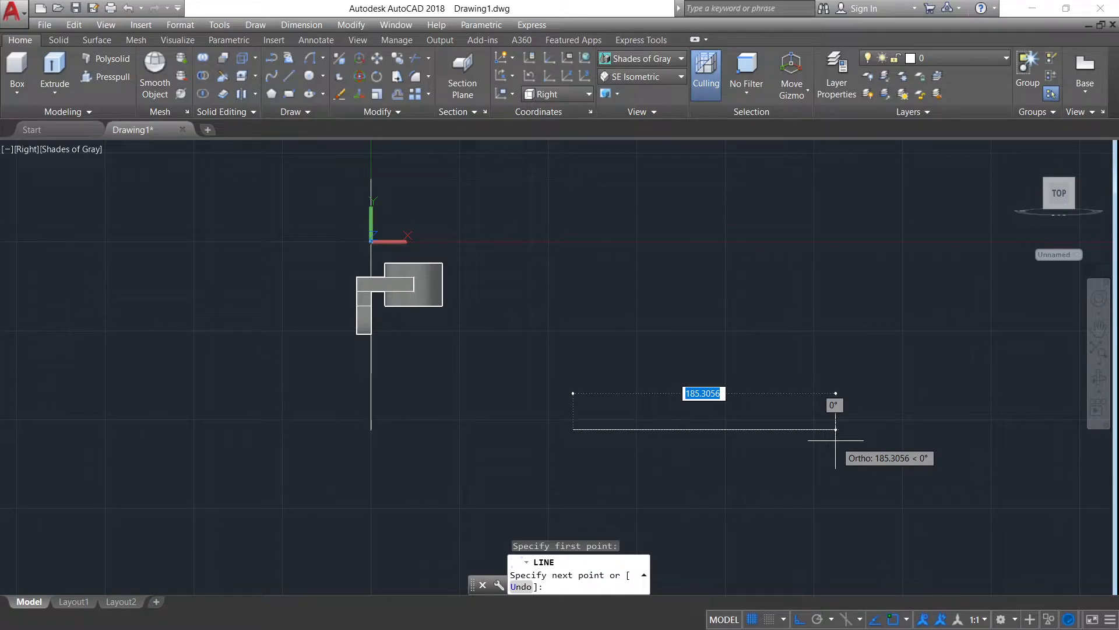
text(7)
key(Return)
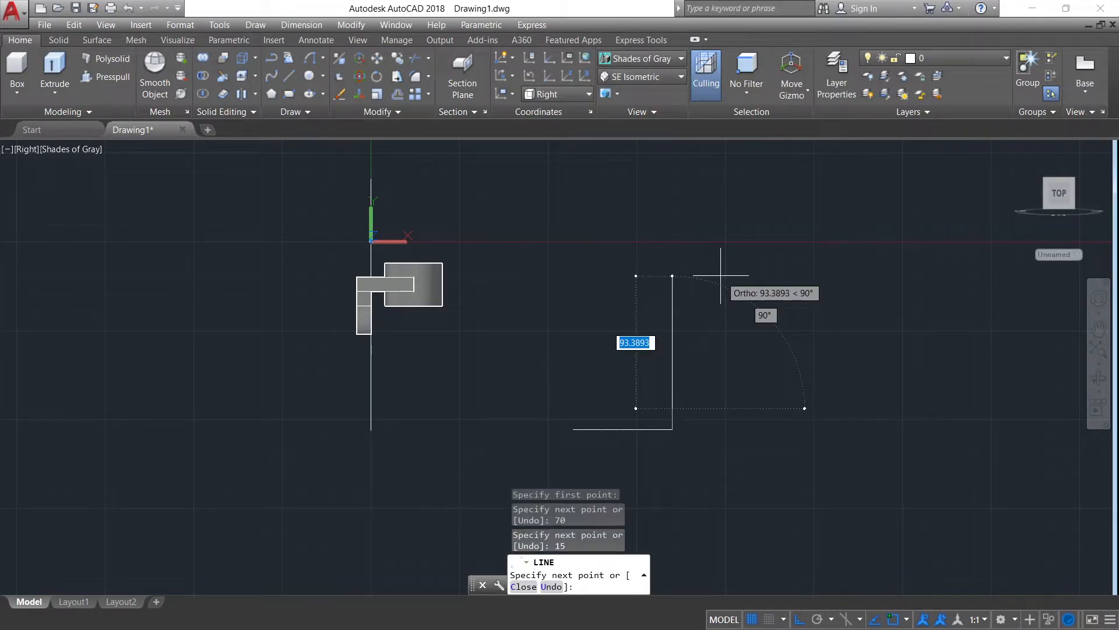
click(672, 408)
key(Escape)
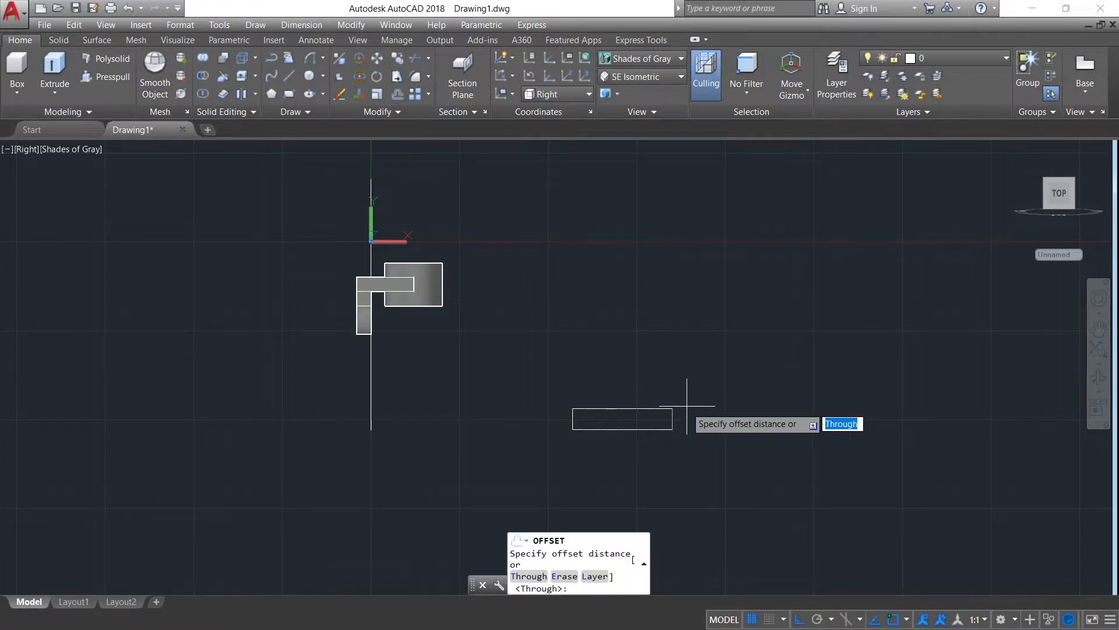
Offset the rectangle's right edge 20 units inward.
text(20)
key(Return)
scroll(674, 411, up, 2)
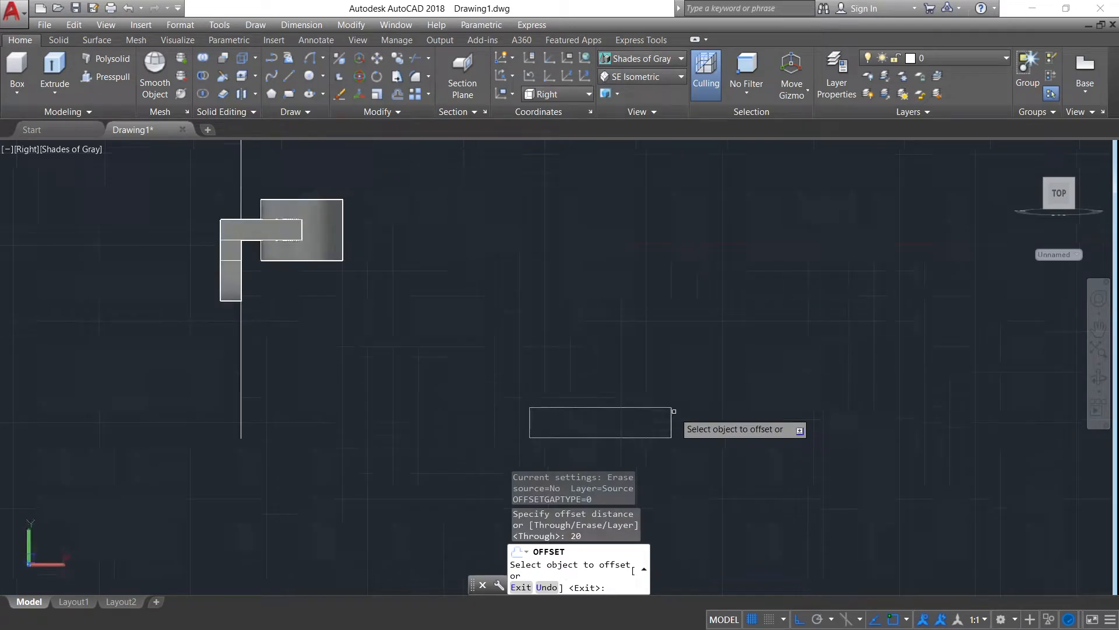
click(669, 412)
click(546, 419)
key(Escape)
click(629, 421)
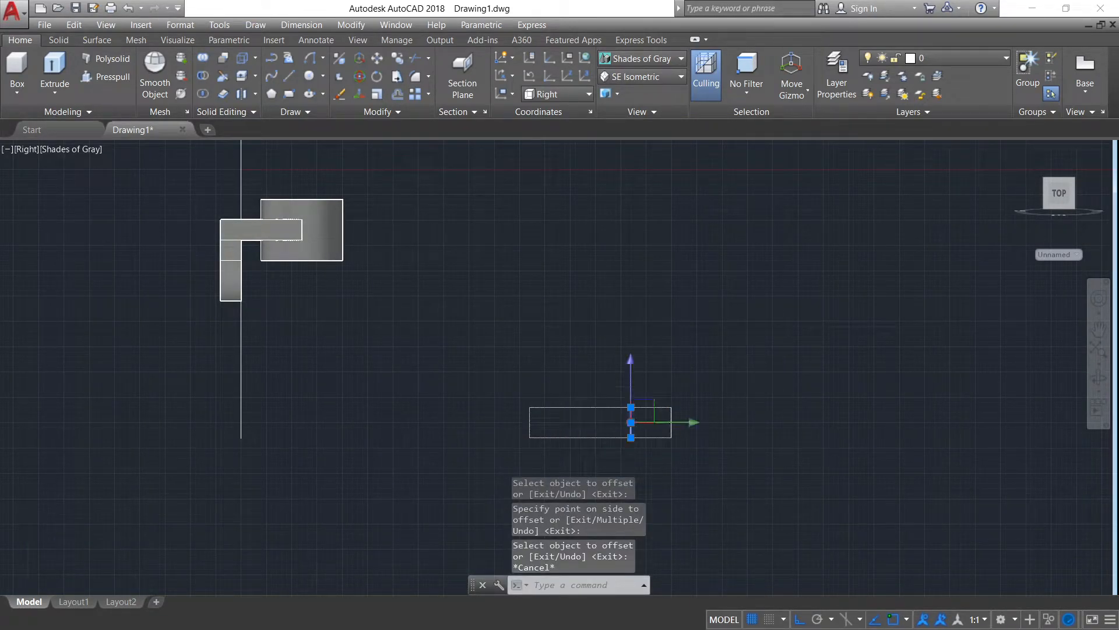
key(Escape)
Draw a vertical line 50 units upward from the top end of the offset line.
text(l)
key(Return)
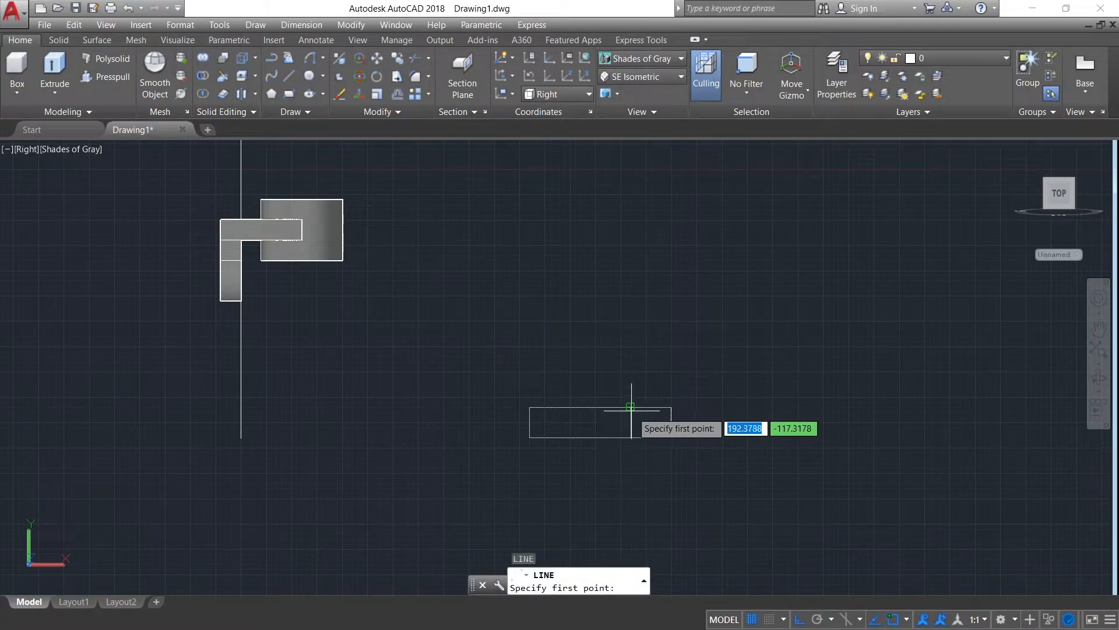
click(631, 406)
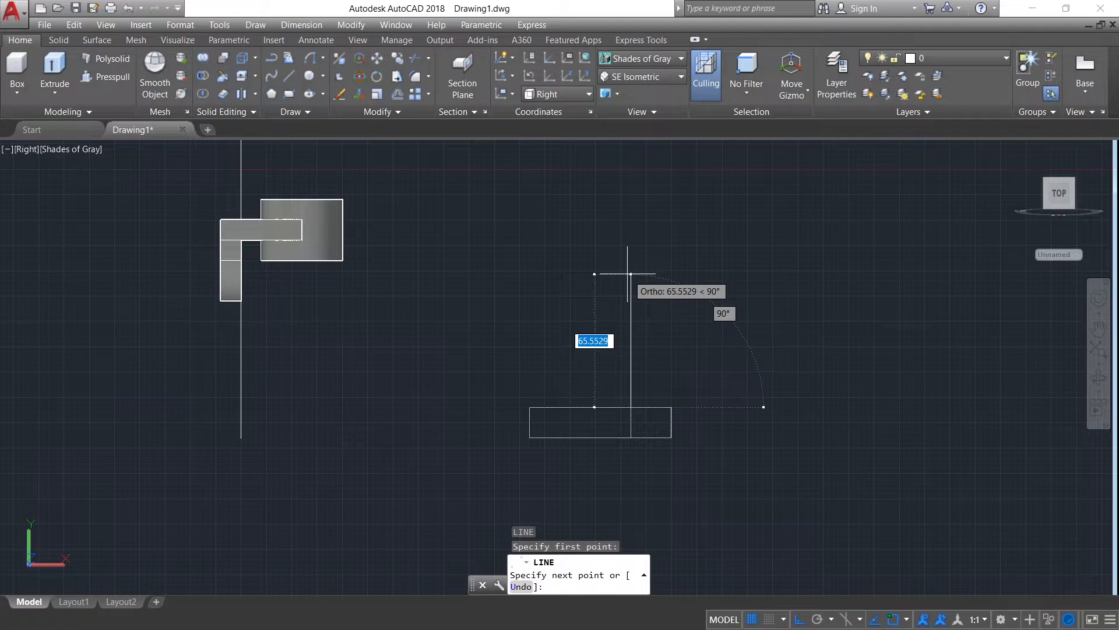
text(50)
key(Return)
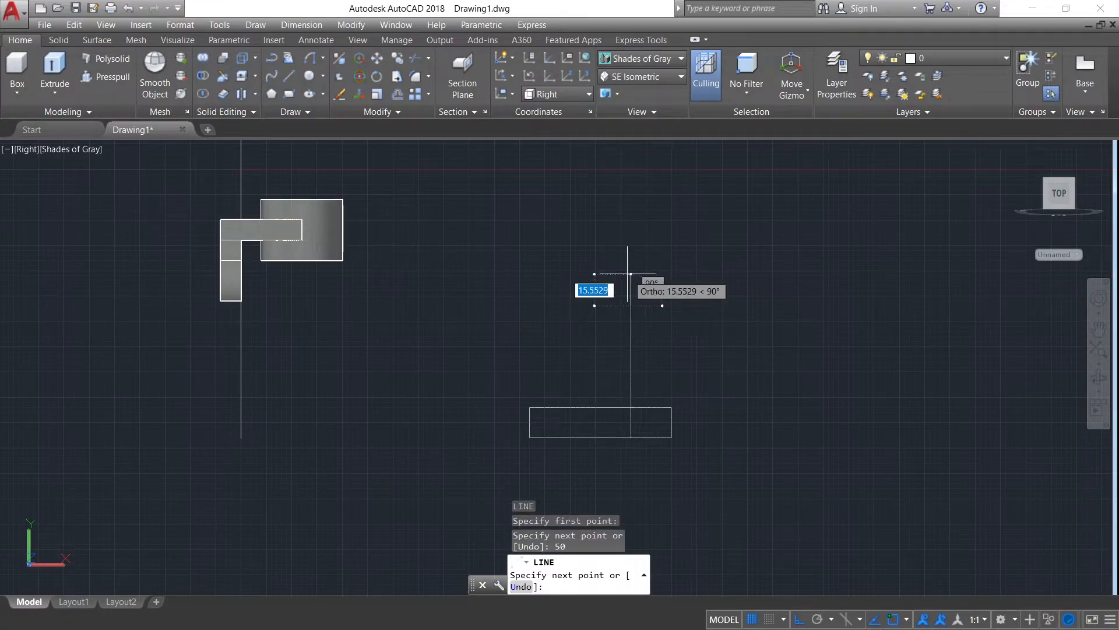
key(Escape)
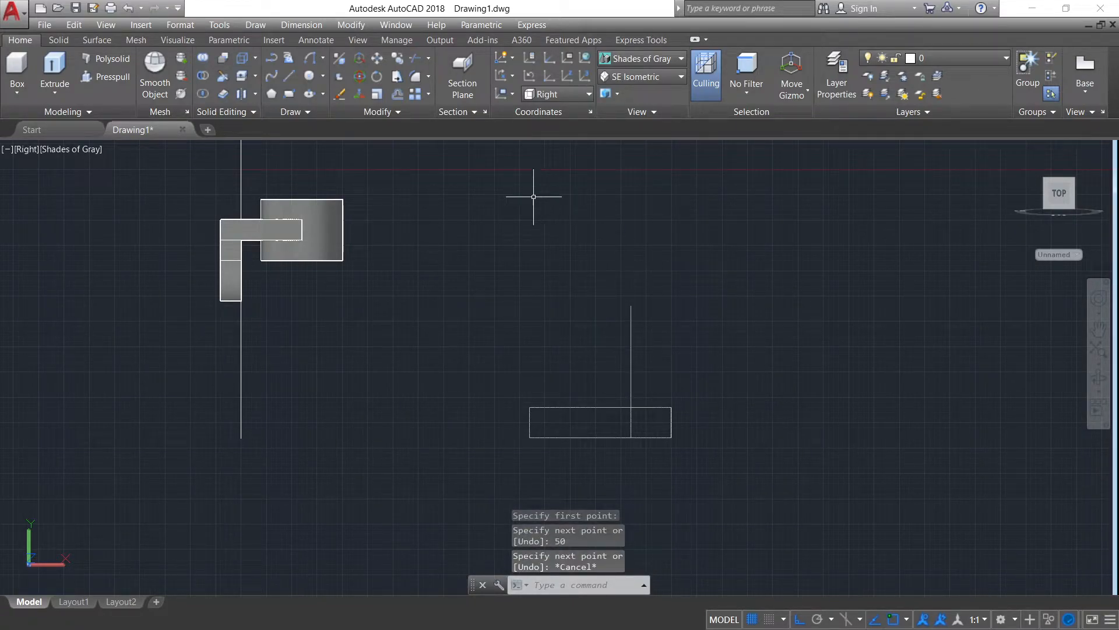
Draw a Start, End, Radius arc from the vertical line's top to the rectangle's upper-left corner, centred on the line's foot, and erase the vertical line.
click(310, 61)
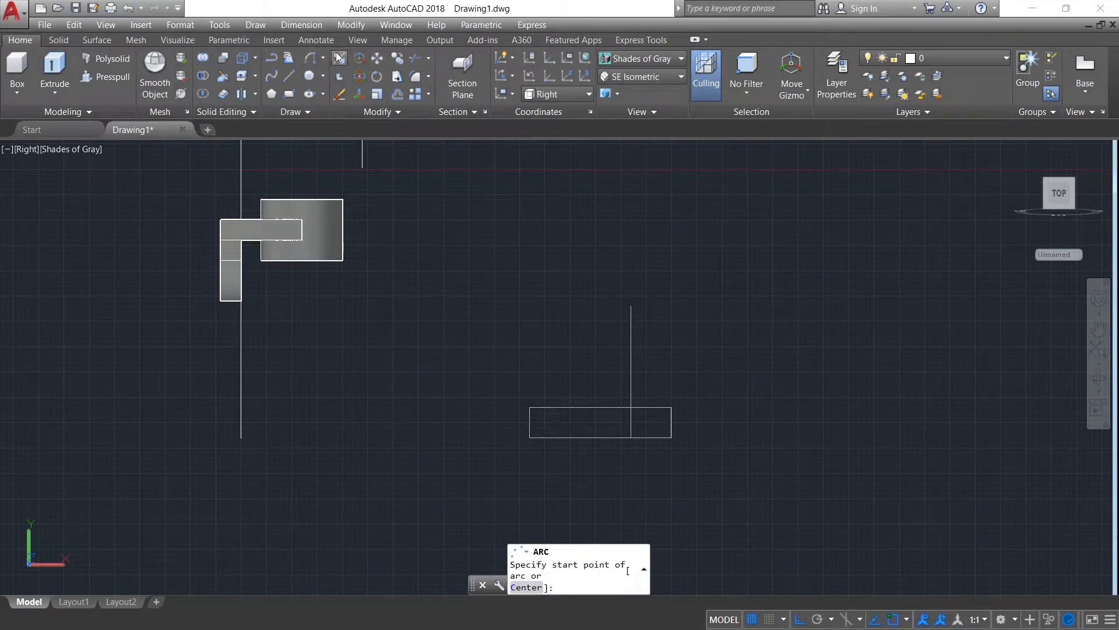
click(324, 58)
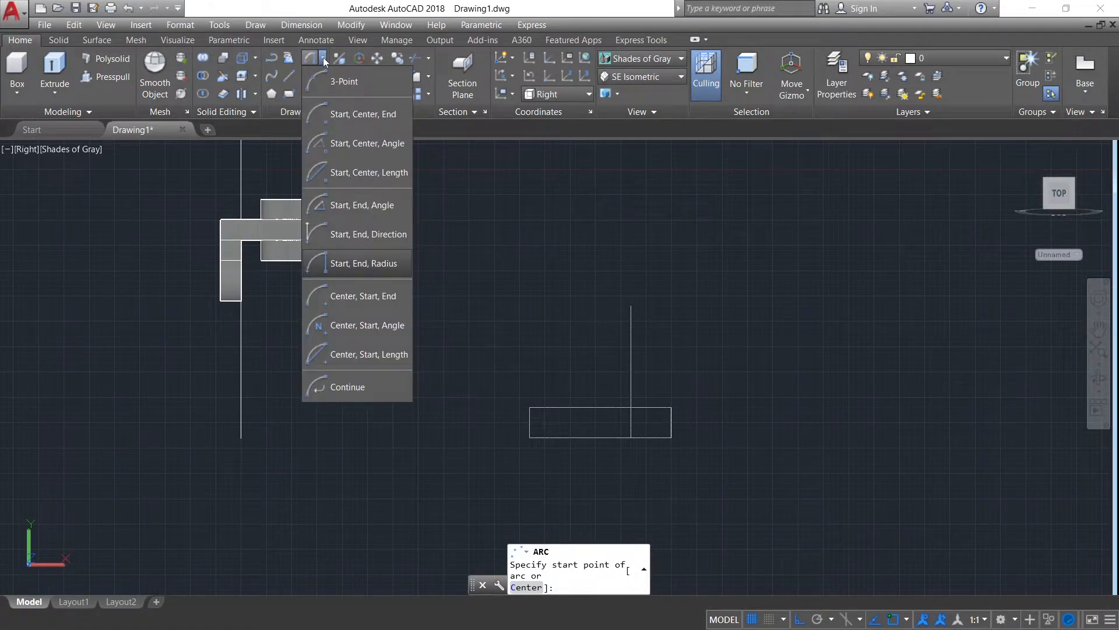
click(344, 263)
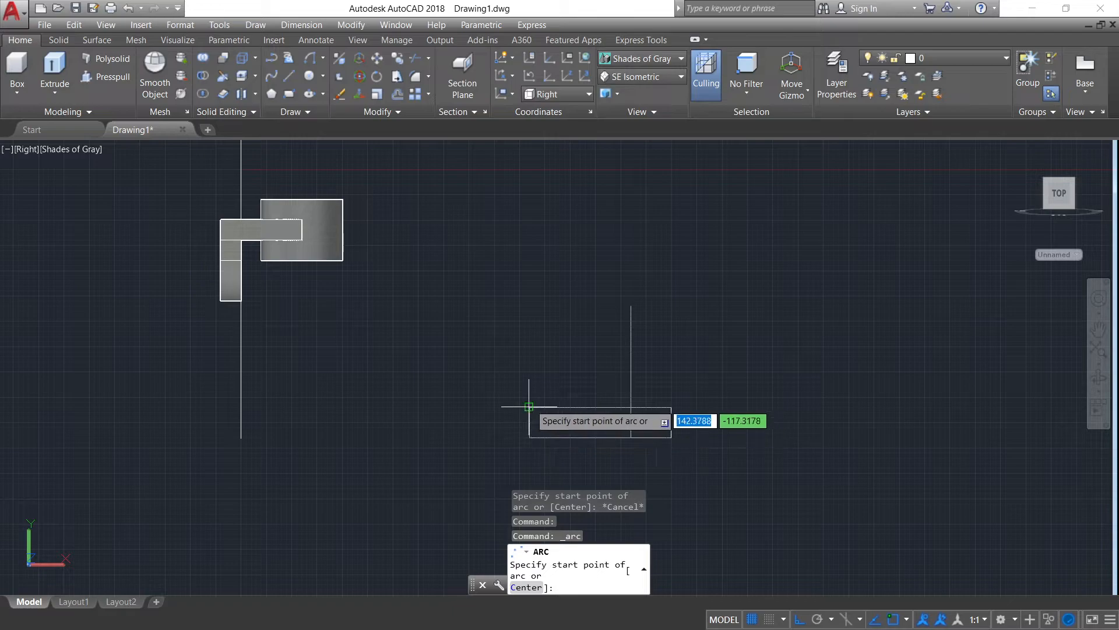
click(631, 305)
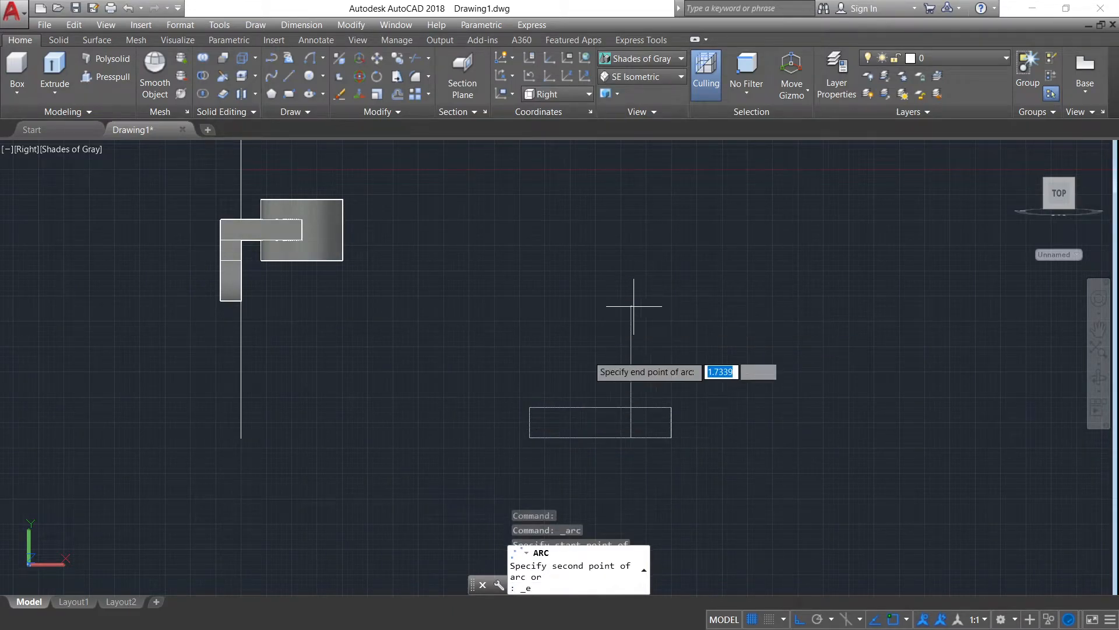
click(530, 407)
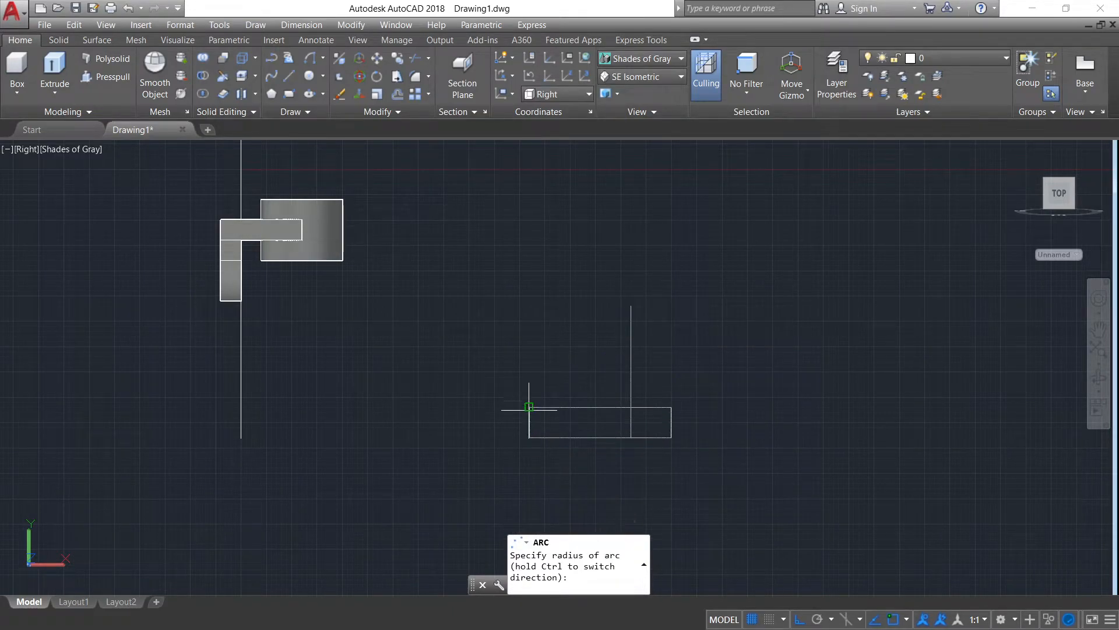
click(630, 407)
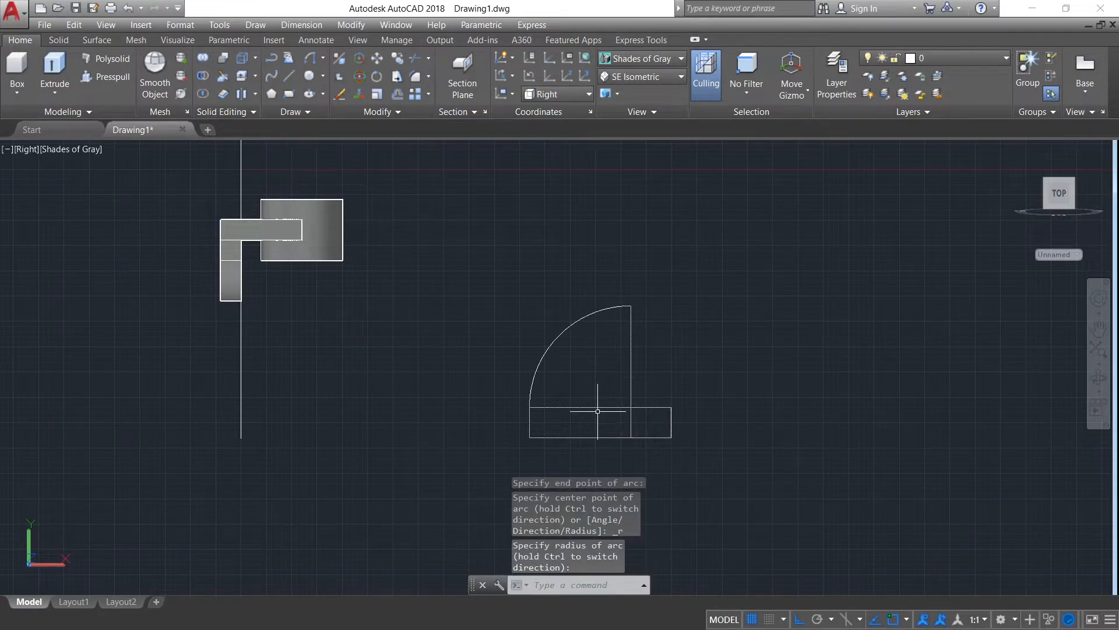
click(631, 349)
key(Delete)
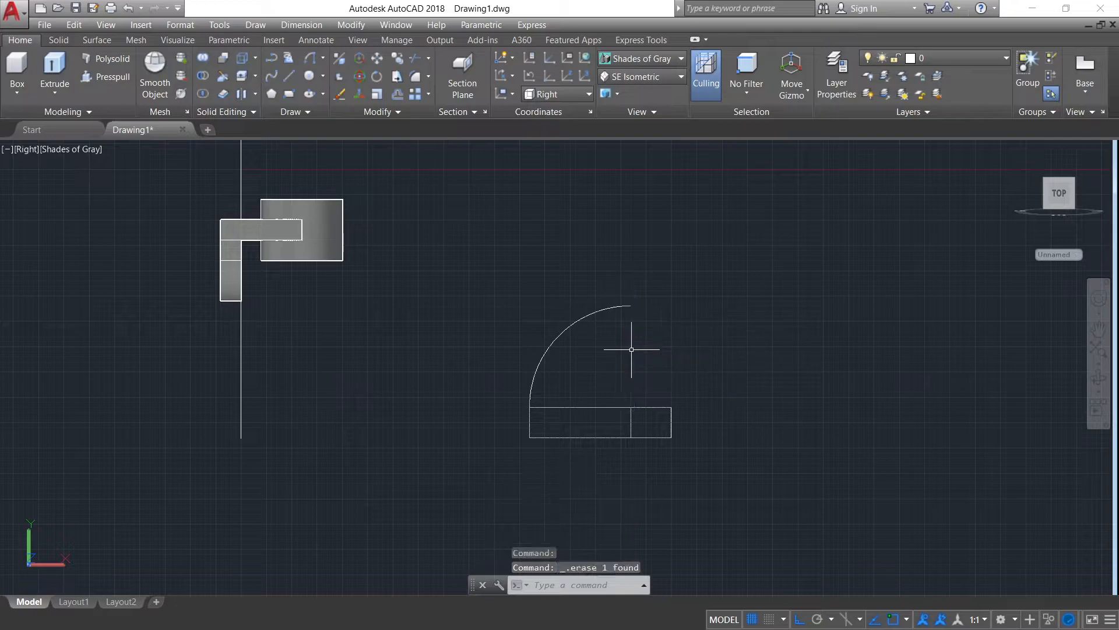
Draw lines from the arc's top 30 right, 10 down, 20 left and down to the rectangle, and erase the short offset line inside it.
text(l)
key(Return)
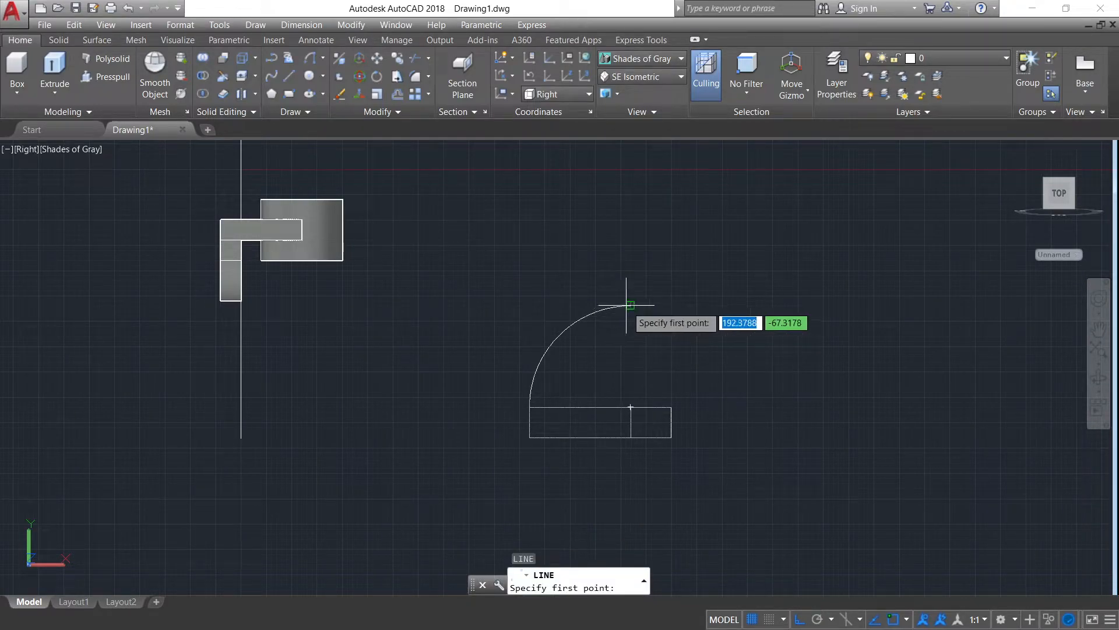
click(630, 305)
text(30)
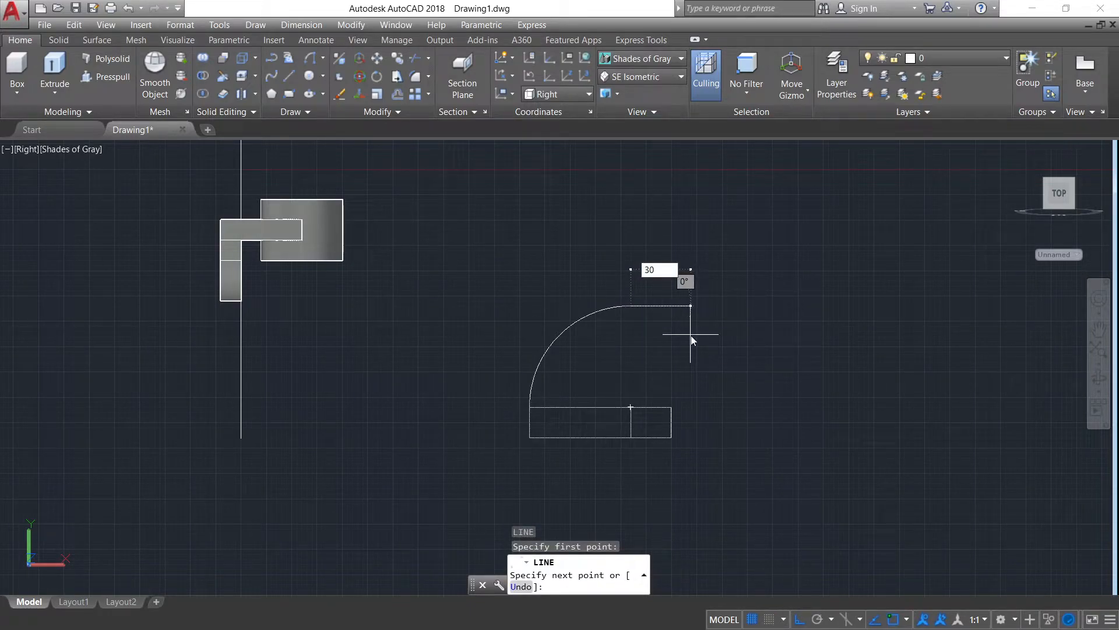
key(Return)
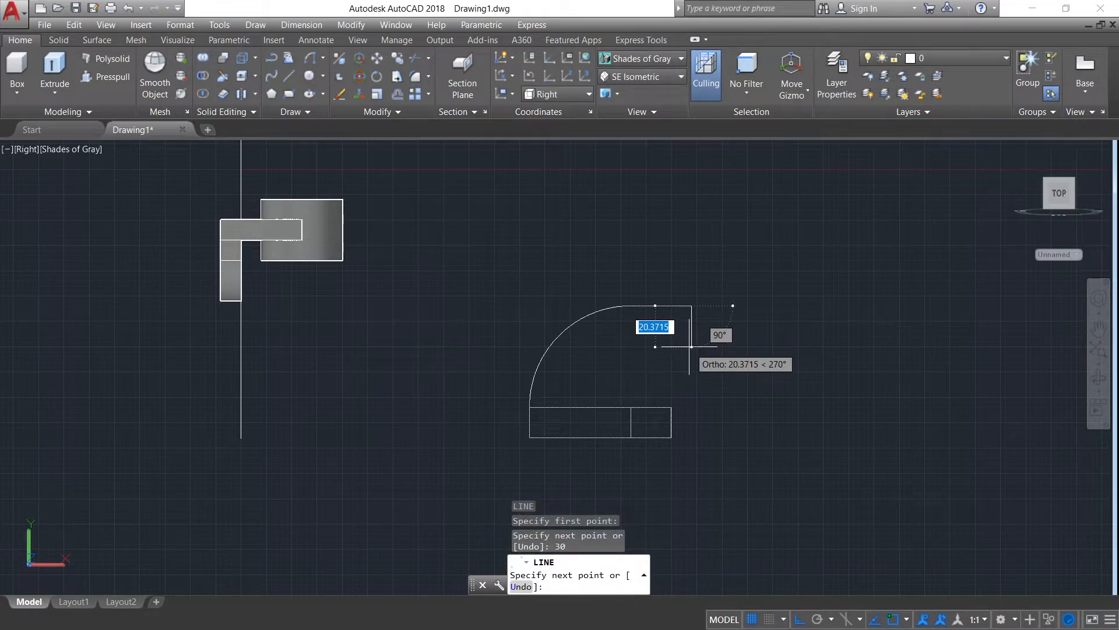
text(10)
key(Return)
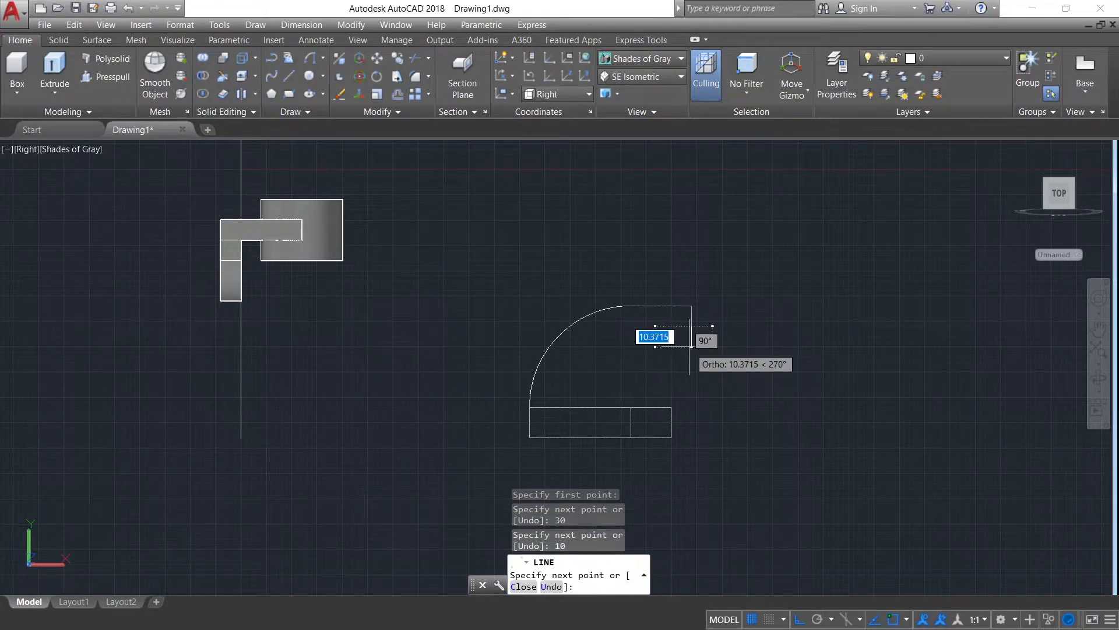
text(20)
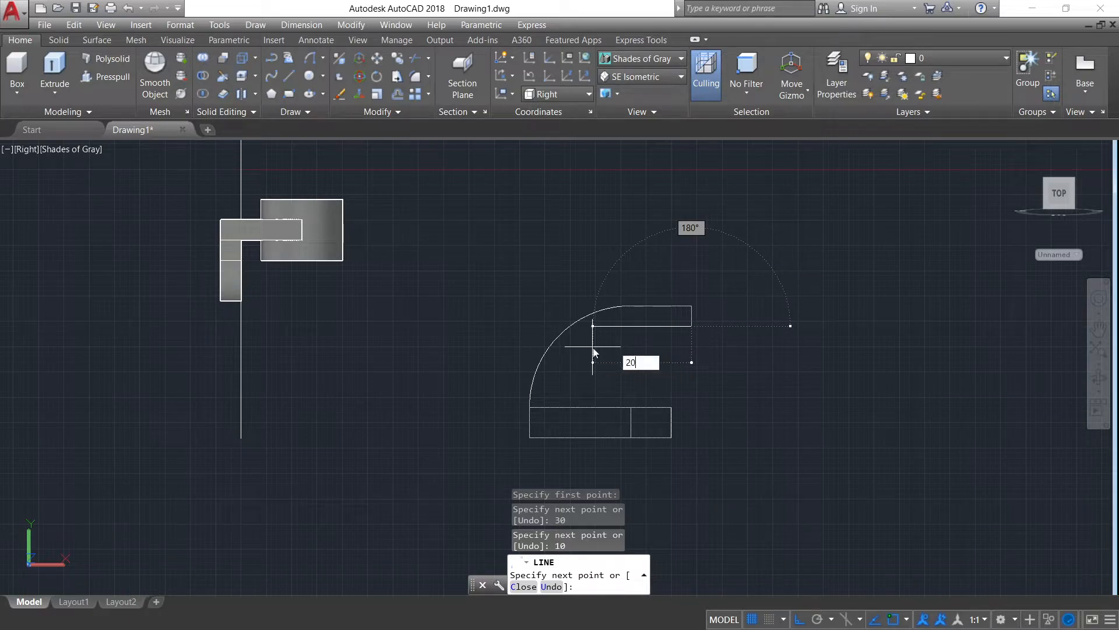
key(Return)
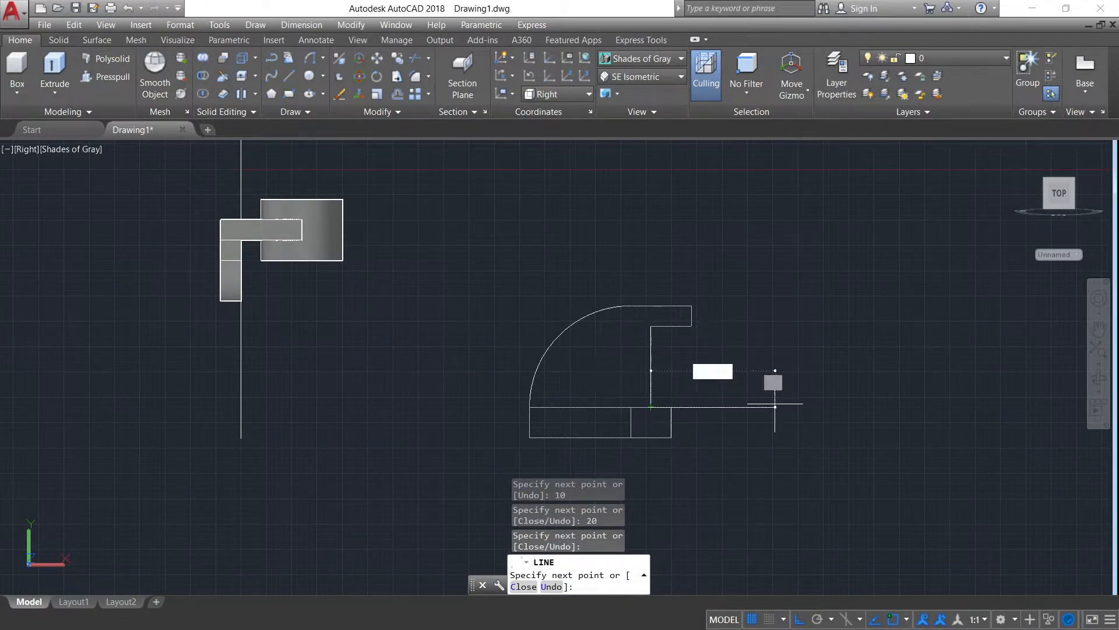
key(Escape)
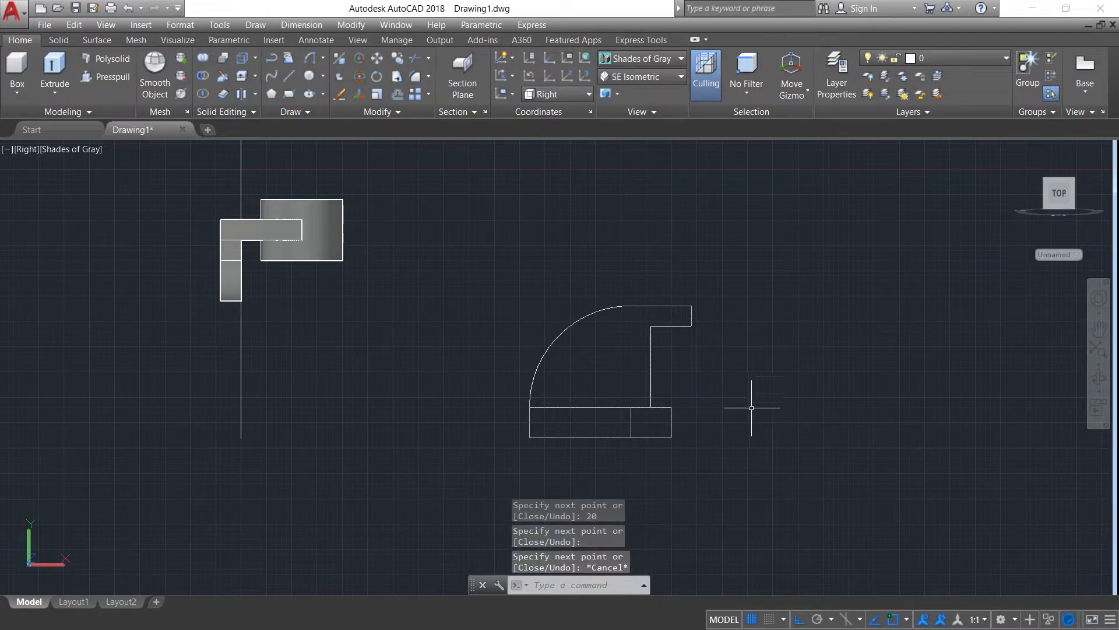
click(631, 422)
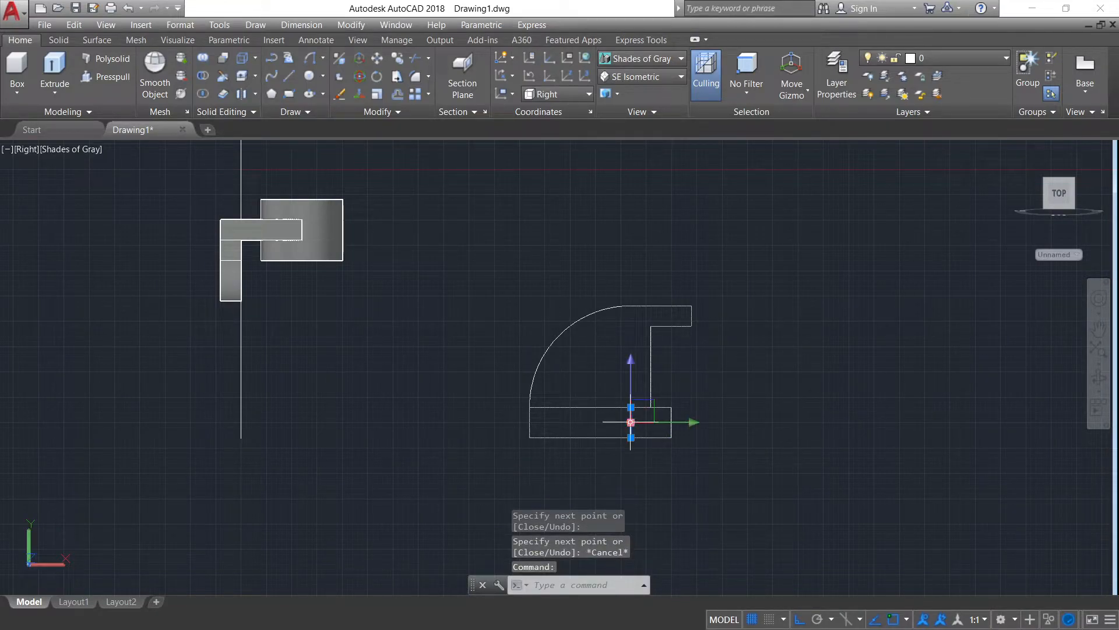
key(Delete)
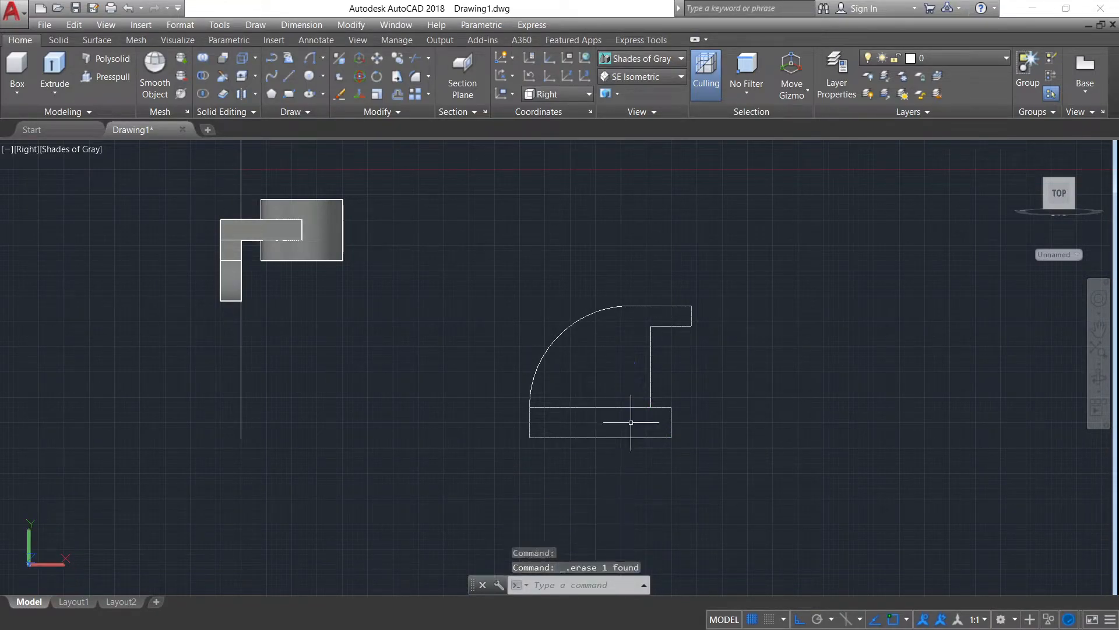
In the SE Isometric view, extrude the arc-shaped web area above the rectangle 10 units with Presspull.
click(645, 76)
click(625, 197)
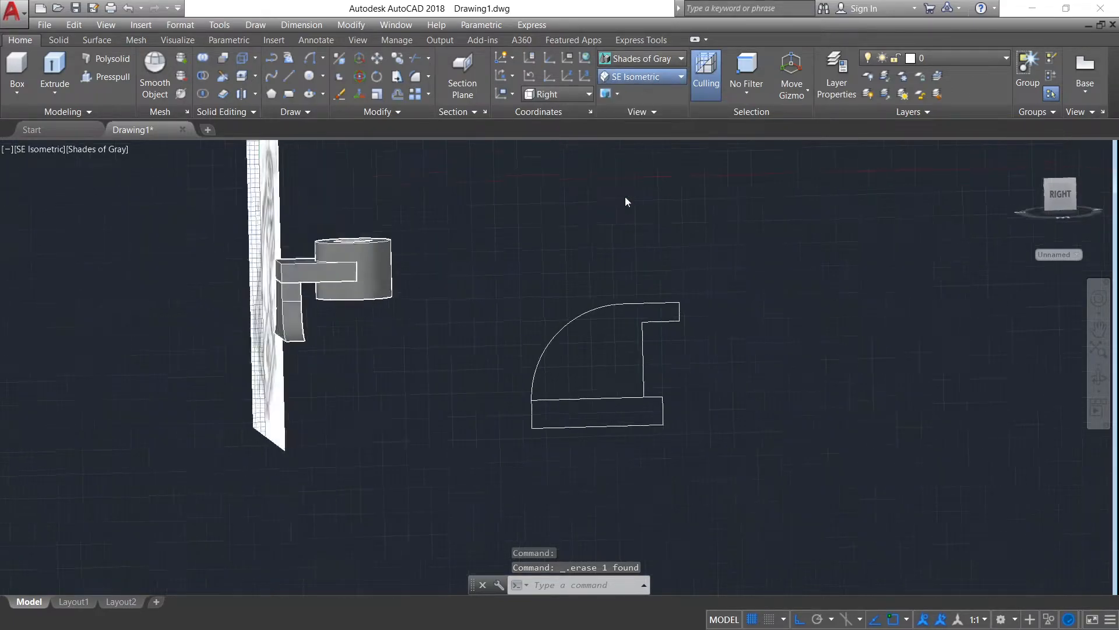
click(105, 77)
click(534, 334)
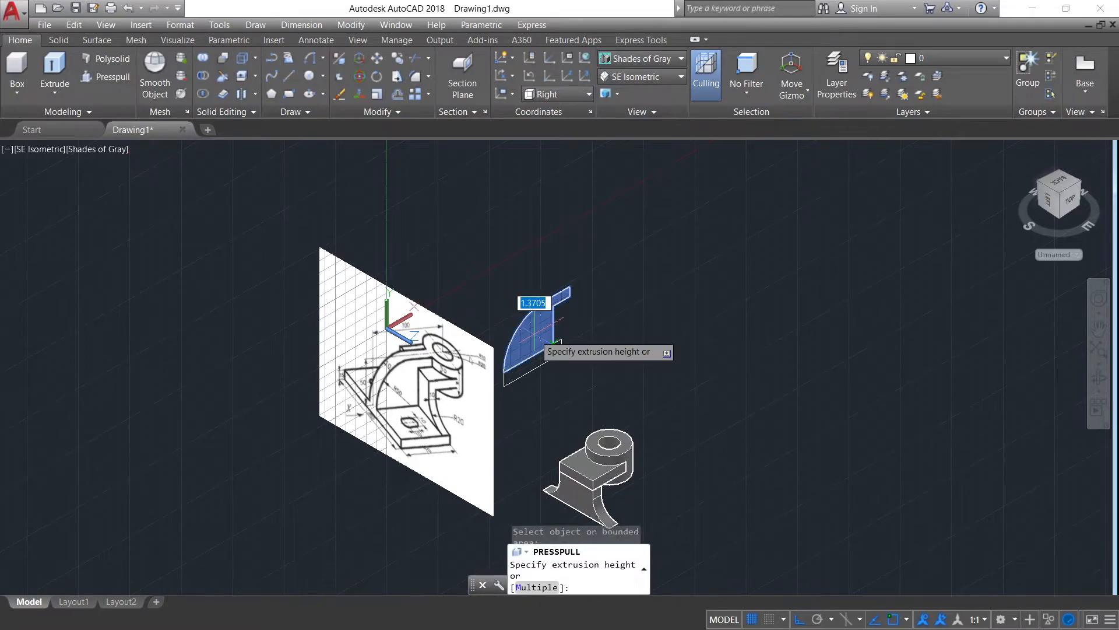
text(10)
key(Return)
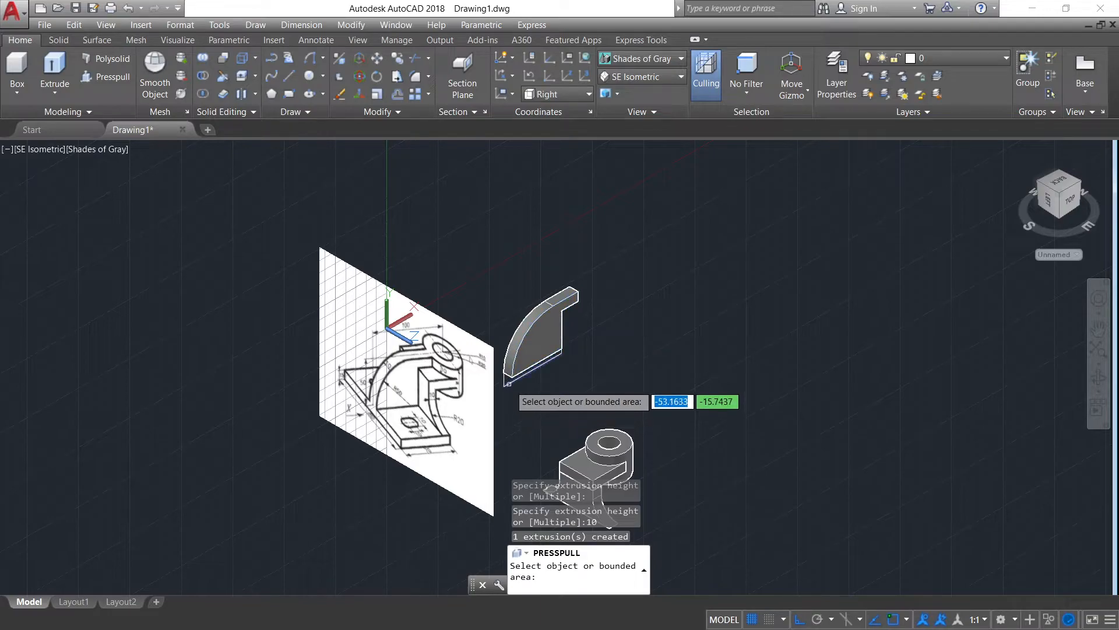
Extrude the rectangular base area below the web 80 units with Presspull.
click(506, 379)
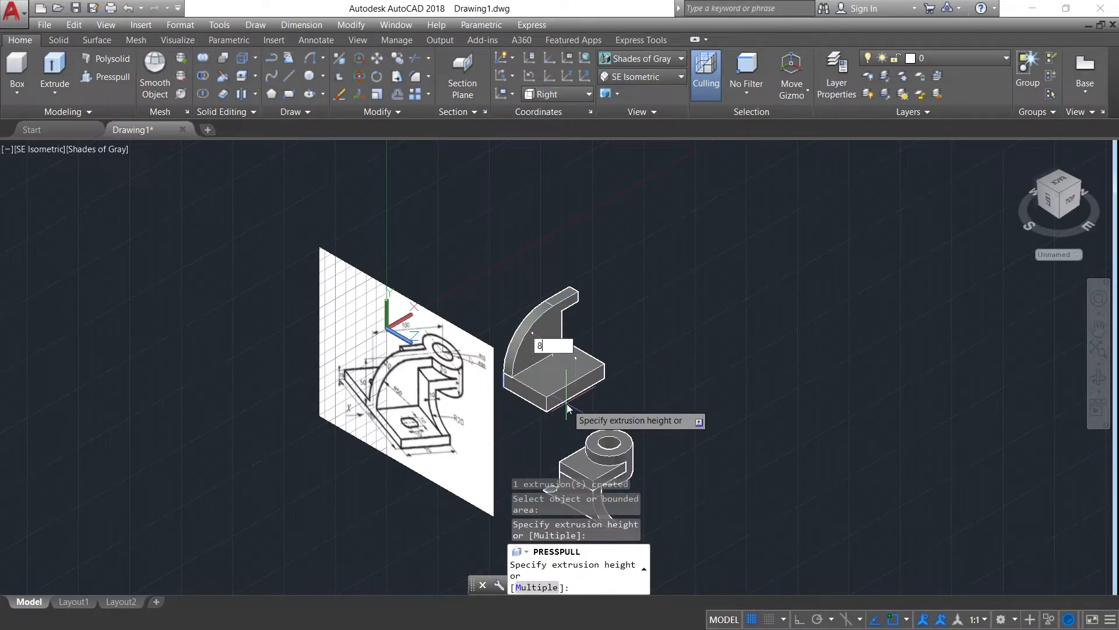
key(Return)
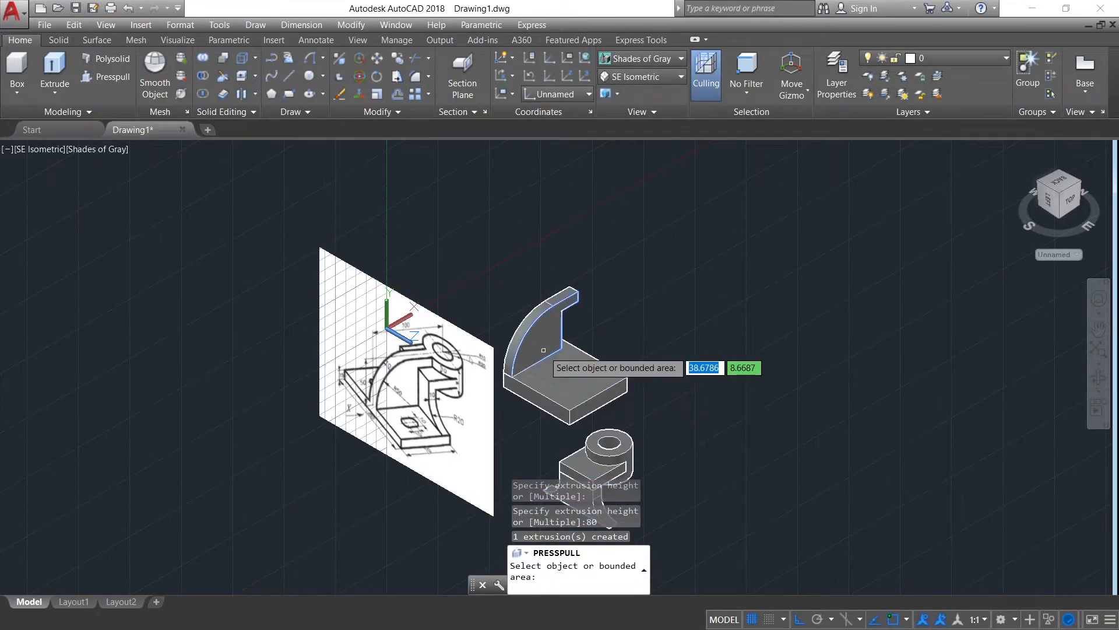
key(Return)
Move the curved web from the midpoint of its bottom front edge to the midpoint of the base's matching 80-unit top edge.
click(534, 326)
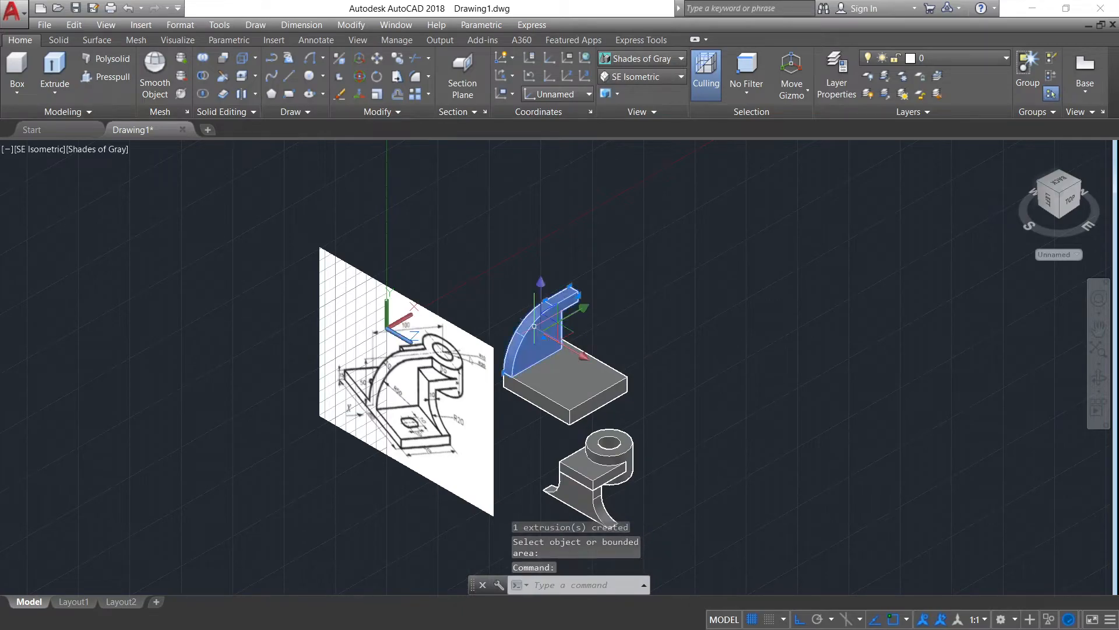
click(376, 58)
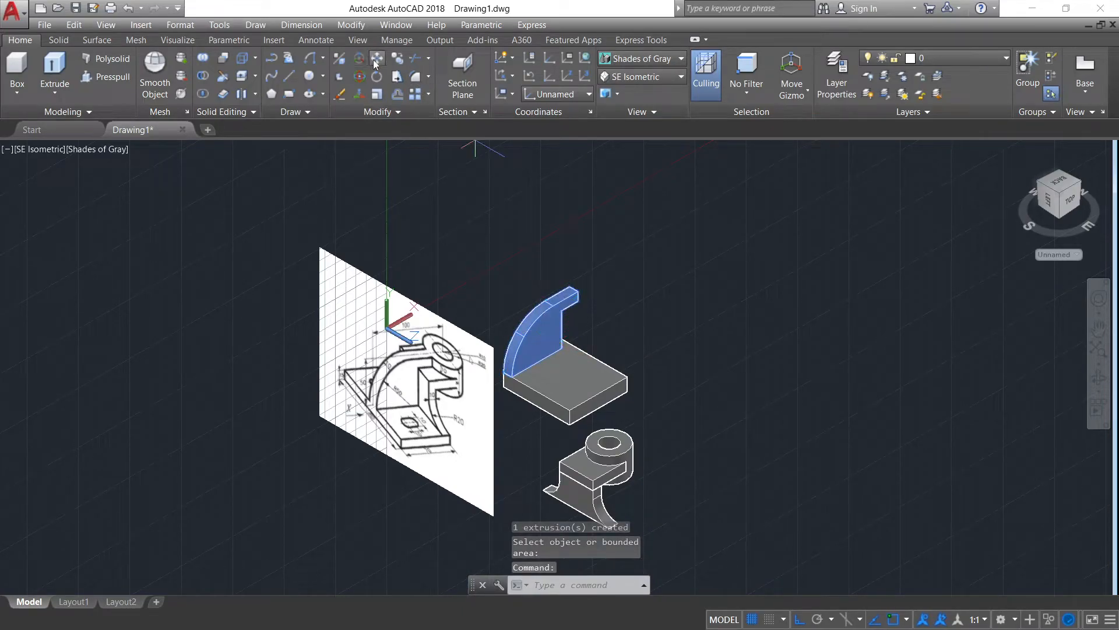
scroll(505, 367, up, 5)
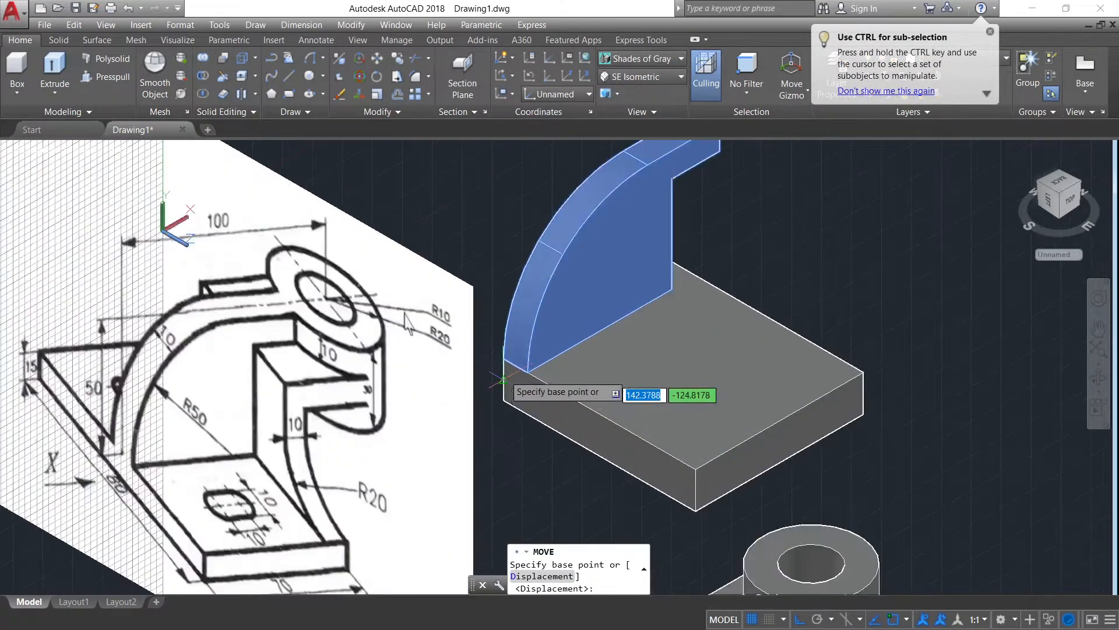
click(516, 366)
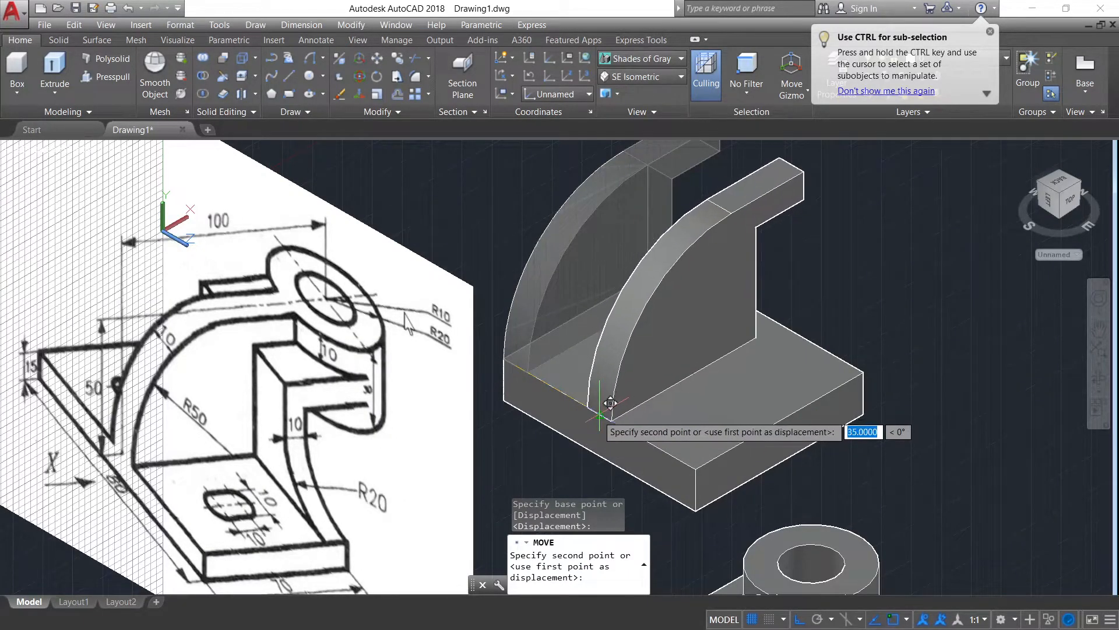
click(597, 413)
key(Escape)
Move the web and base together from the base's top rear corner to the outer end corner of the support's curved foot.
click(623, 417)
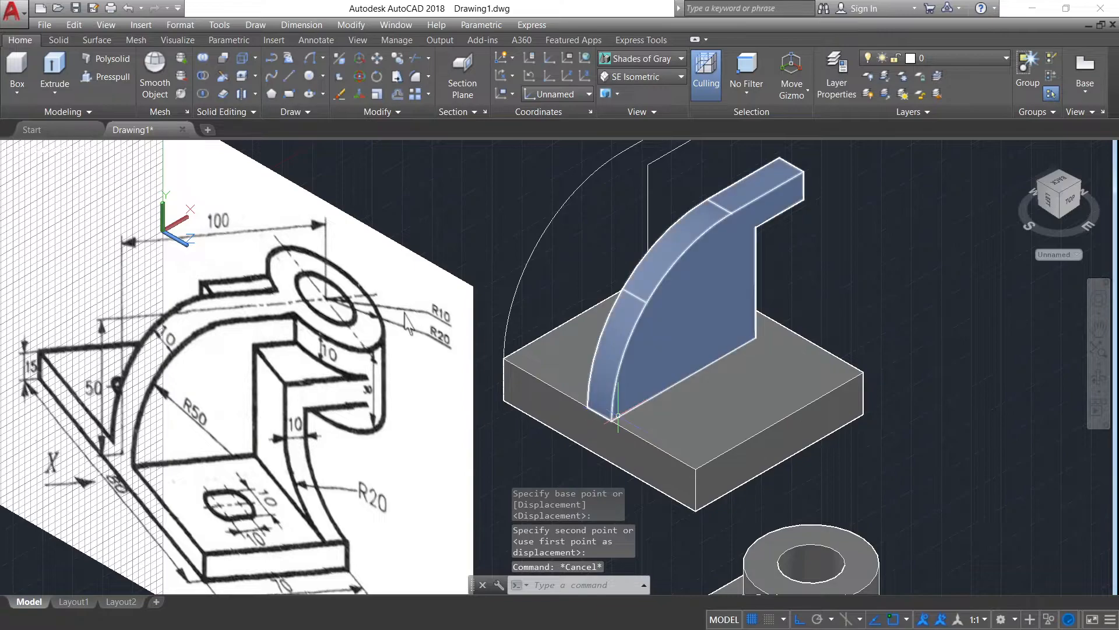
click(650, 448)
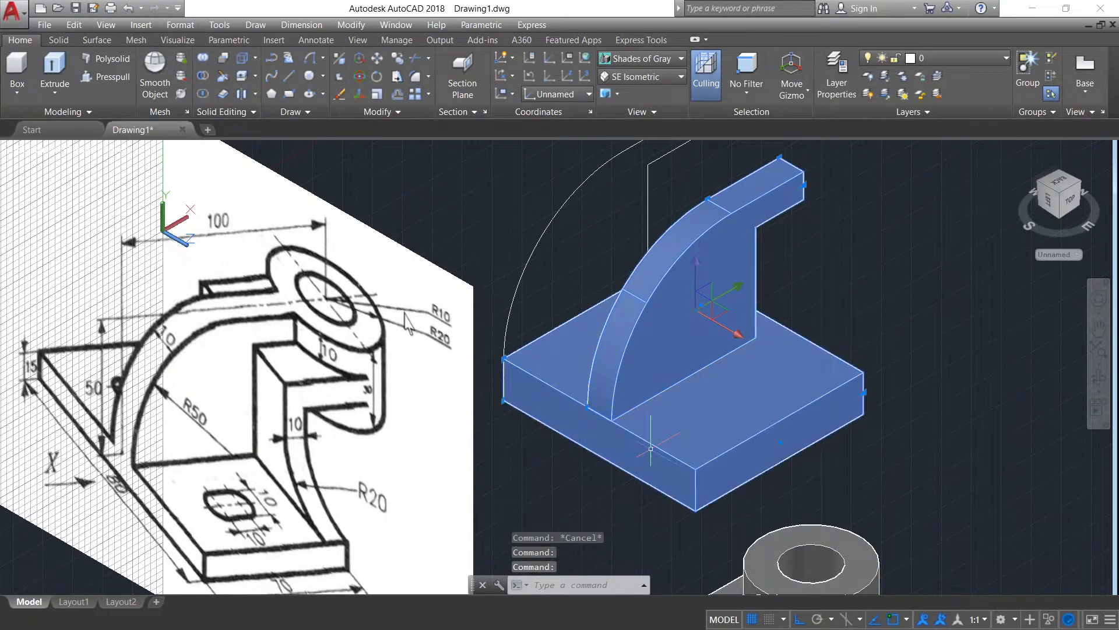
click(377, 58)
scroll(731, 233, down, 4)
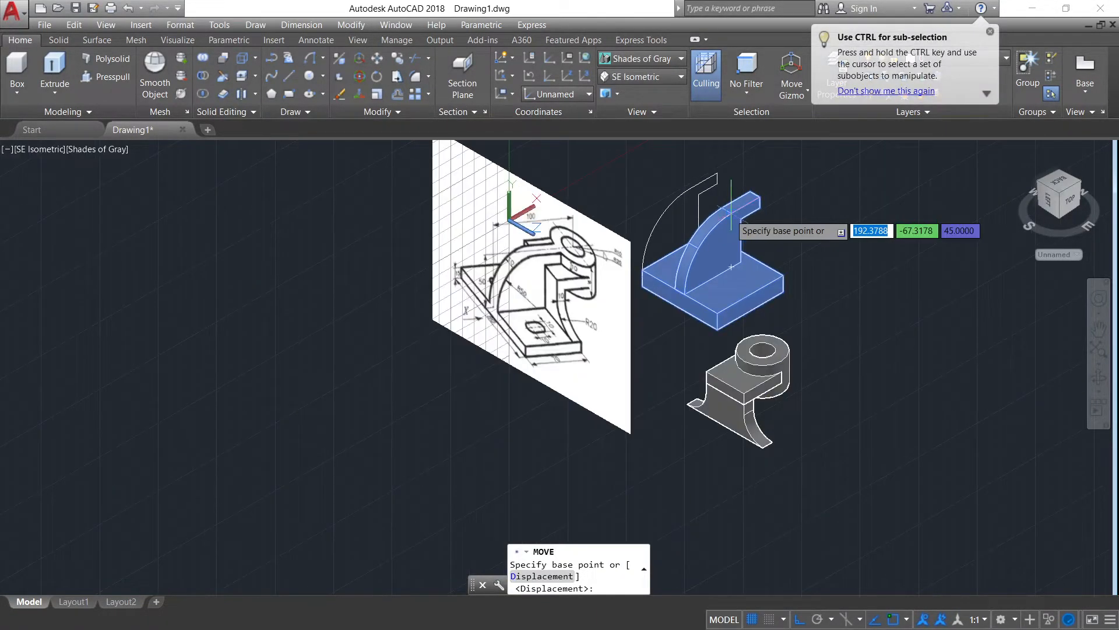
click(784, 274)
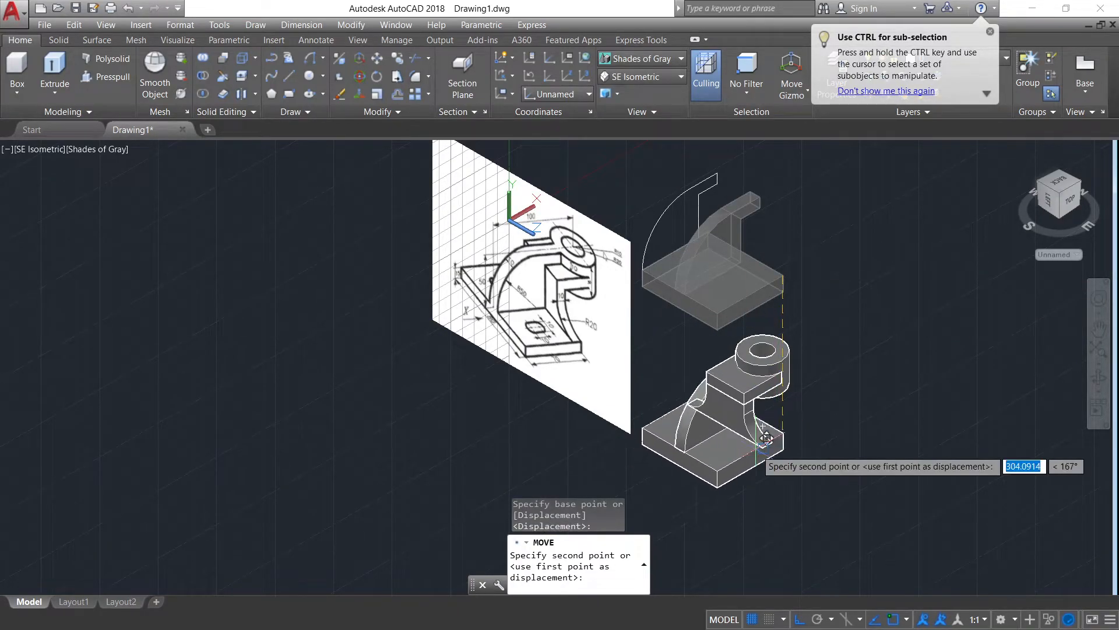
scroll(777, 434, up, 5)
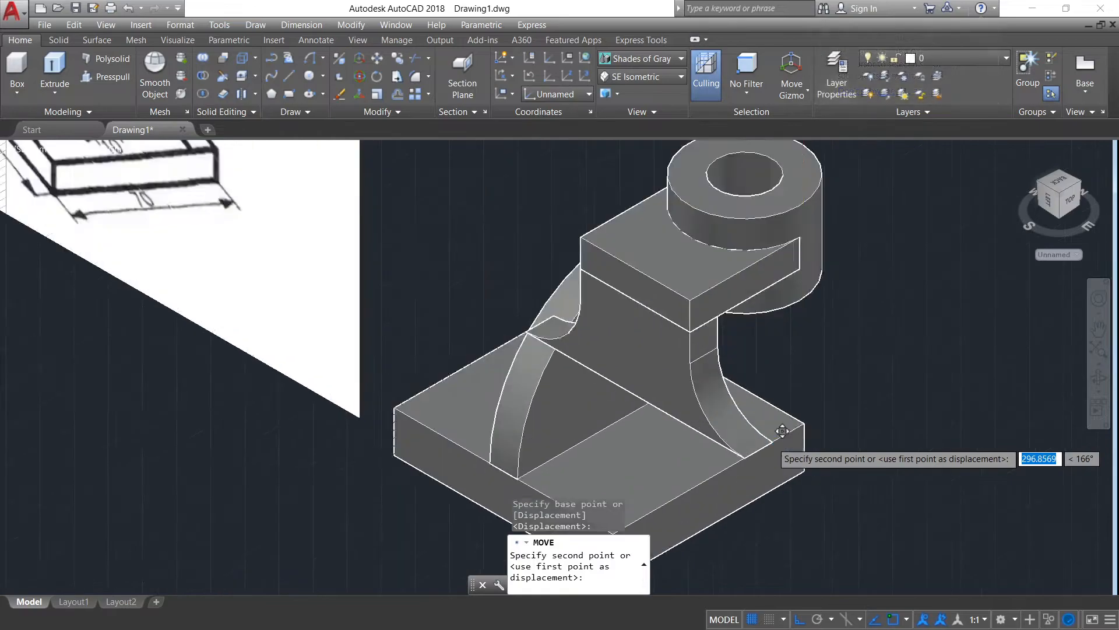
click(772, 441)
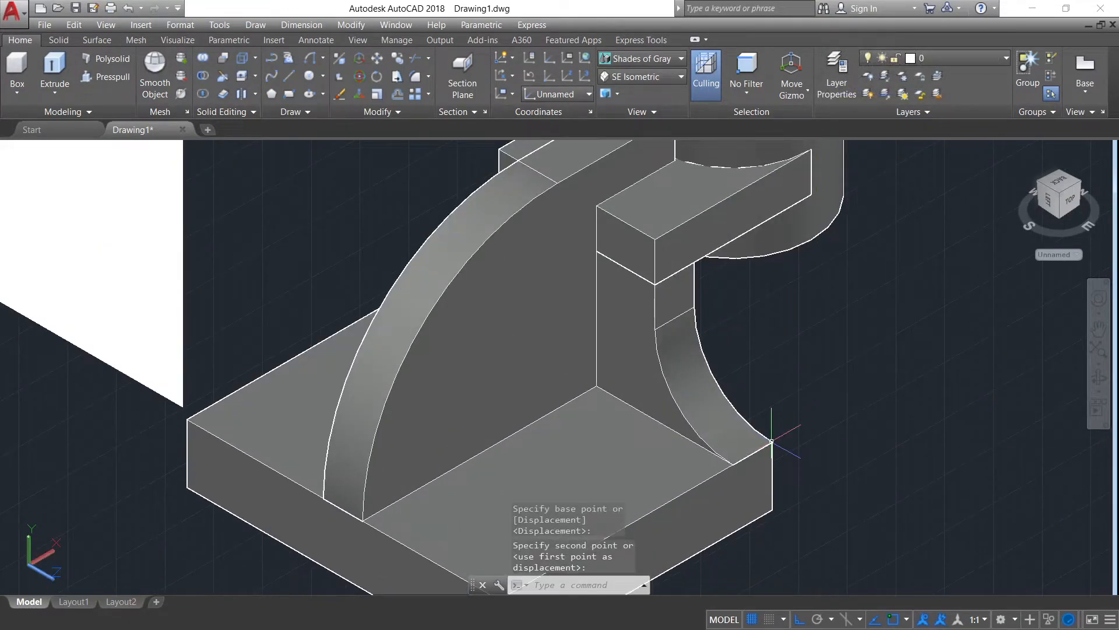
Erase the leftover web and base profile lines above the assembled bracket, including the remaining short vertical line.
scroll(772, 441, down, 4)
scroll(772, 441, down, 2)
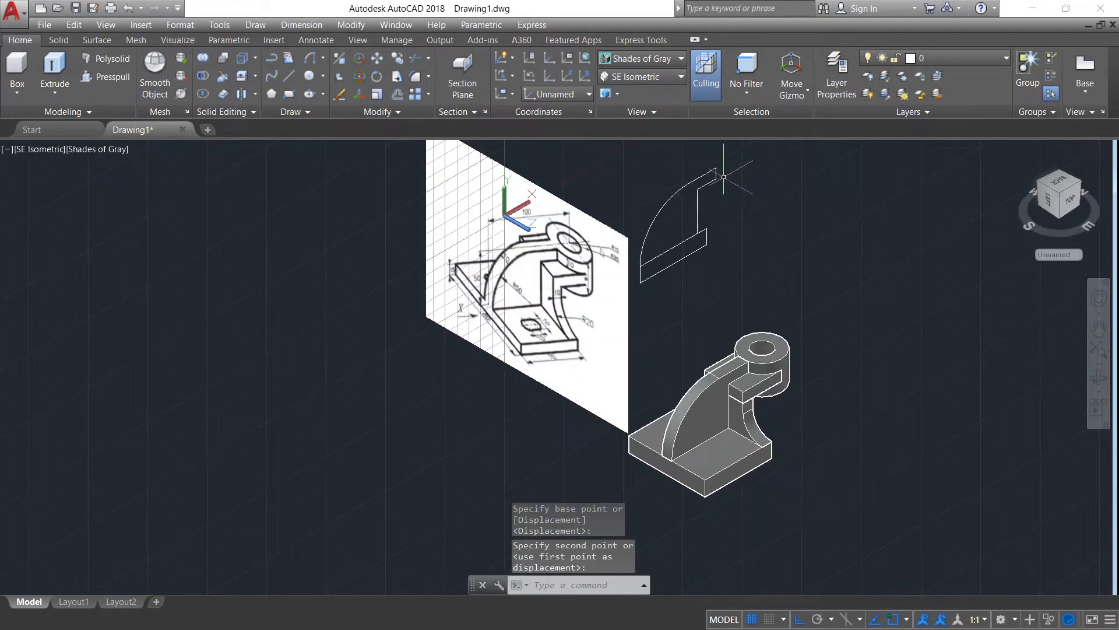
click(726, 141)
click(668, 300)
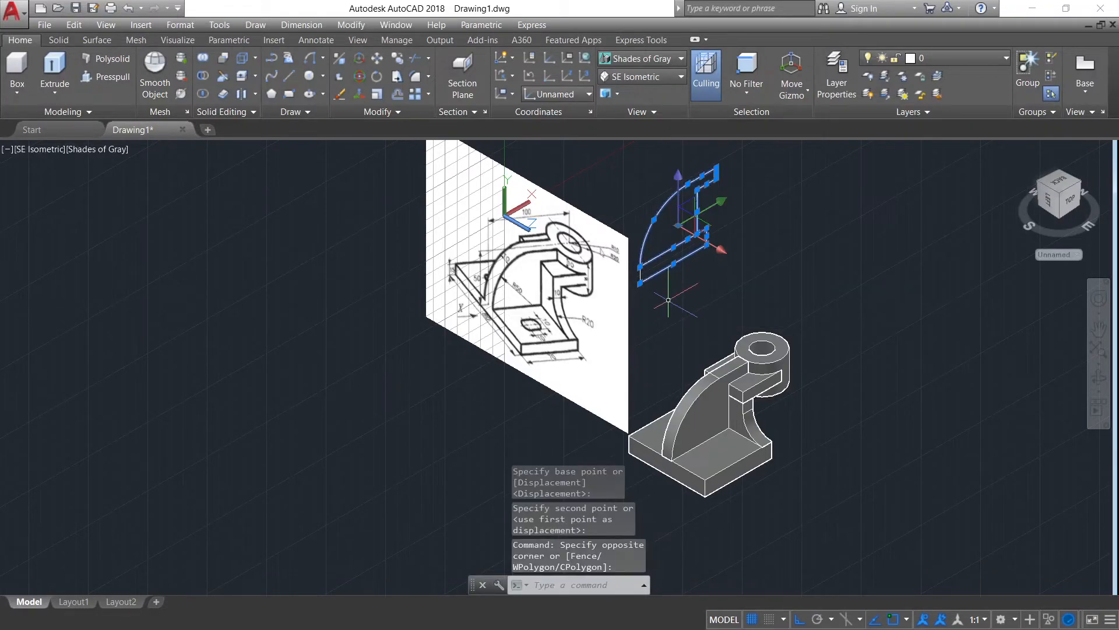
key(Delete)
click(661, 255)
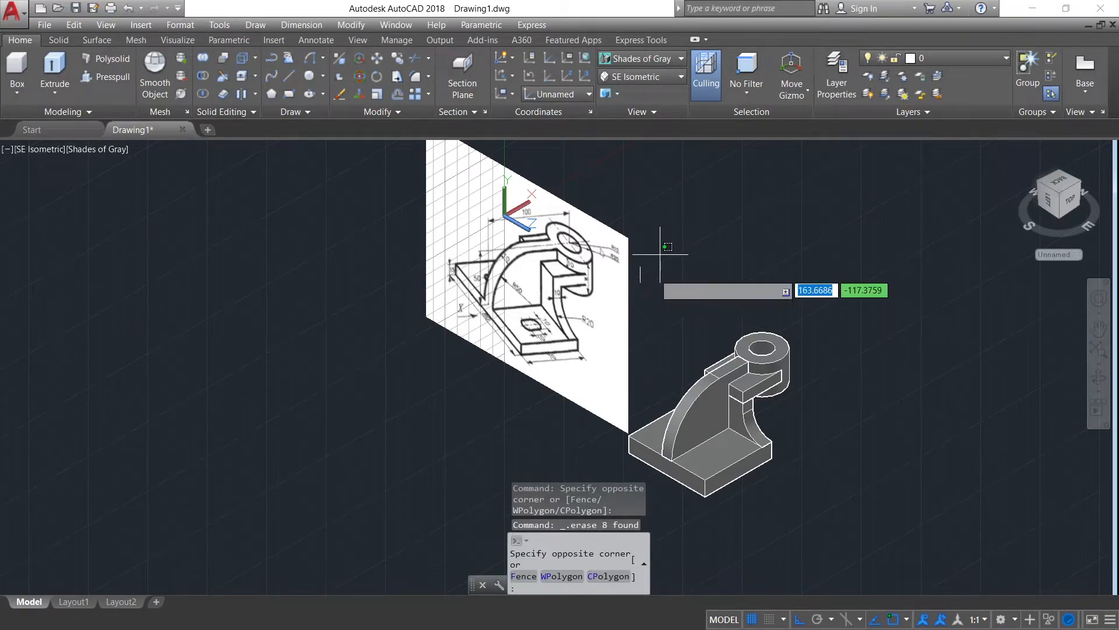
key(Delete)
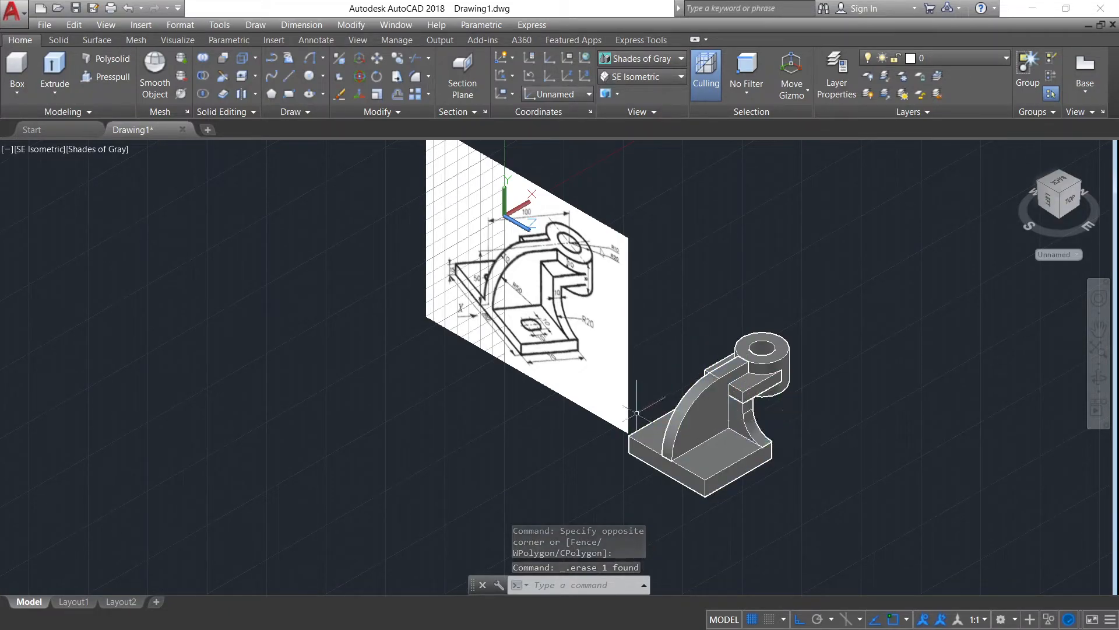
Switch the model to the Top view.
scroll(551, 318, up, 3)
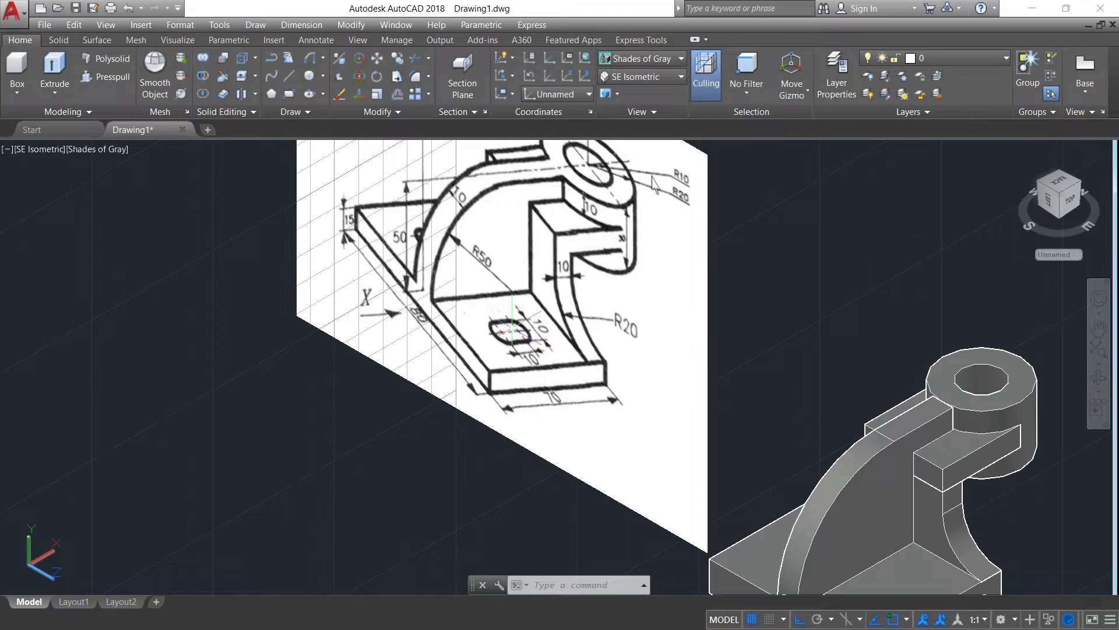
scroll(512, 327, down, 4)
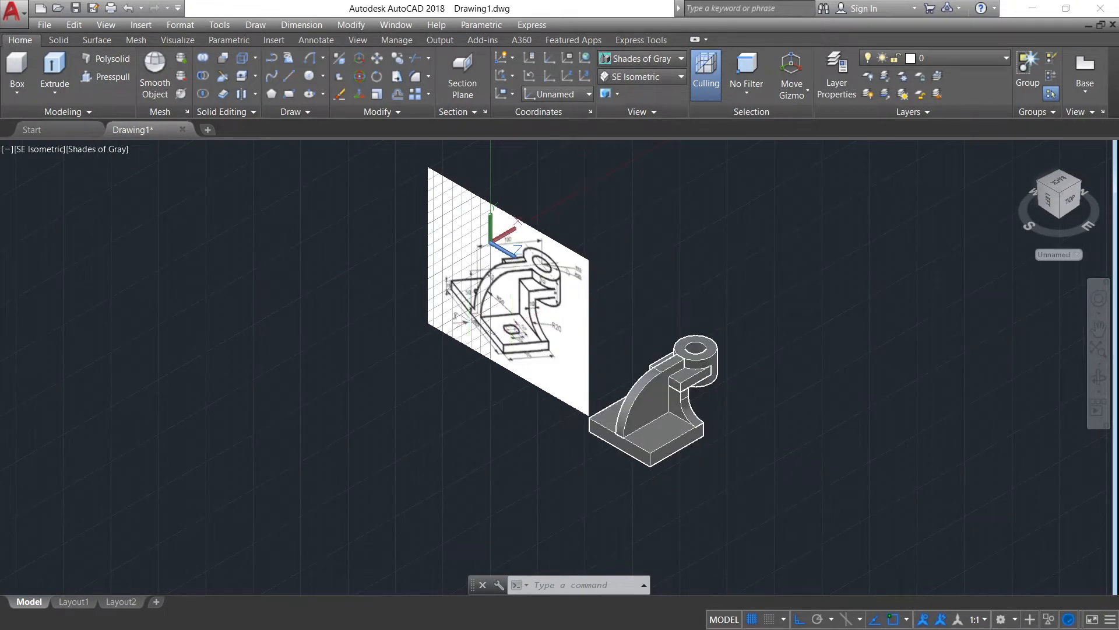
scroll(291, 199, up, 2)
scroll(291, 203, down, 2)
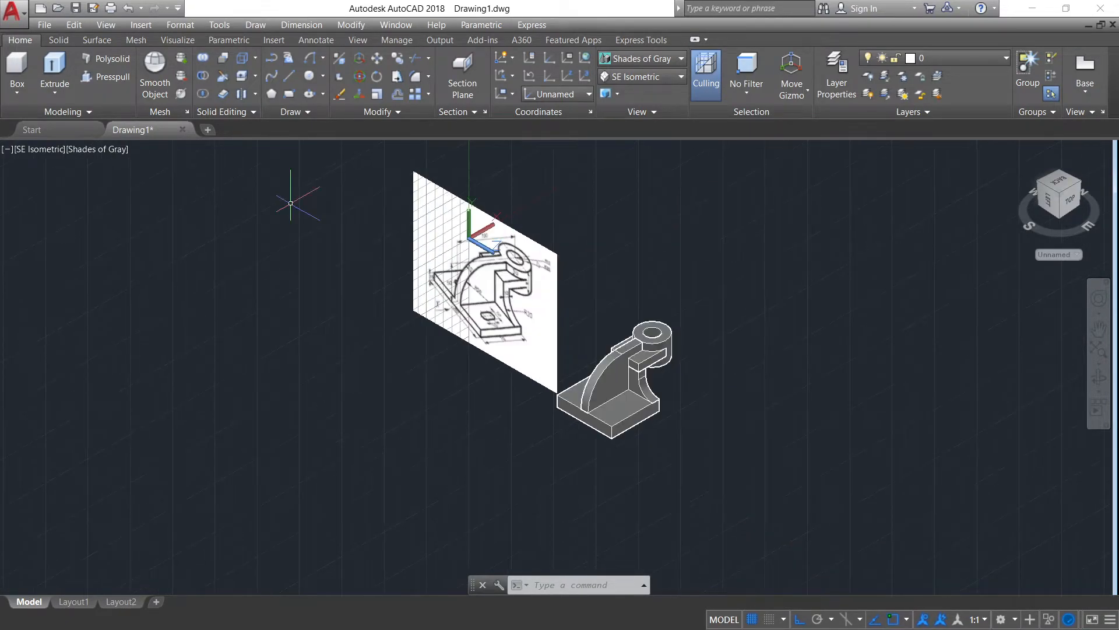
scroll(291, 203, up, 2)
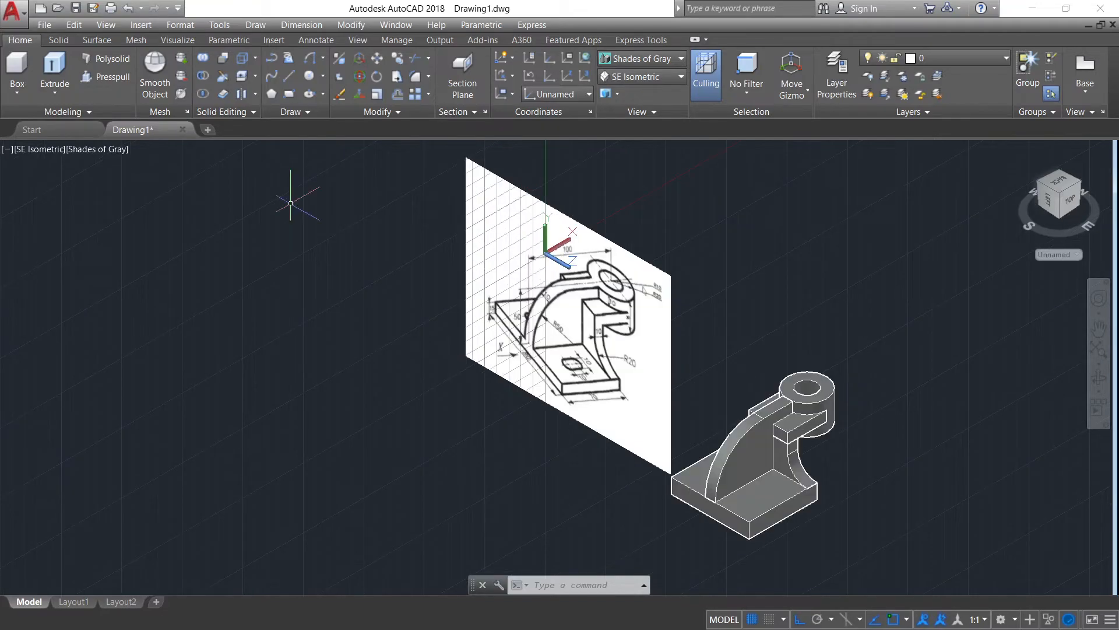
click(59, 154)
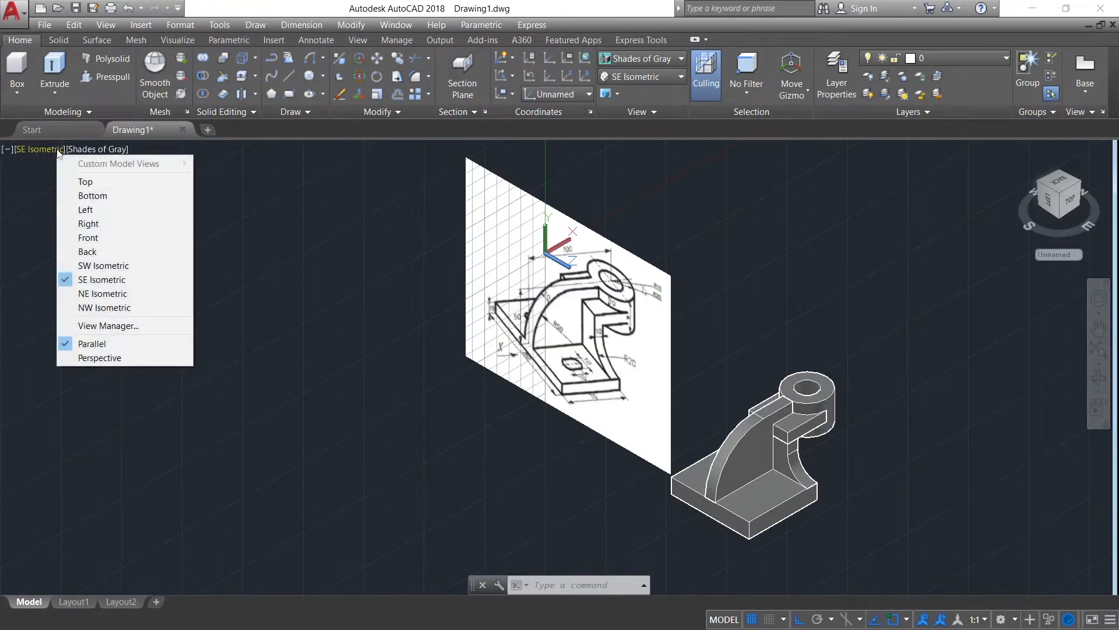
click(72, 179)
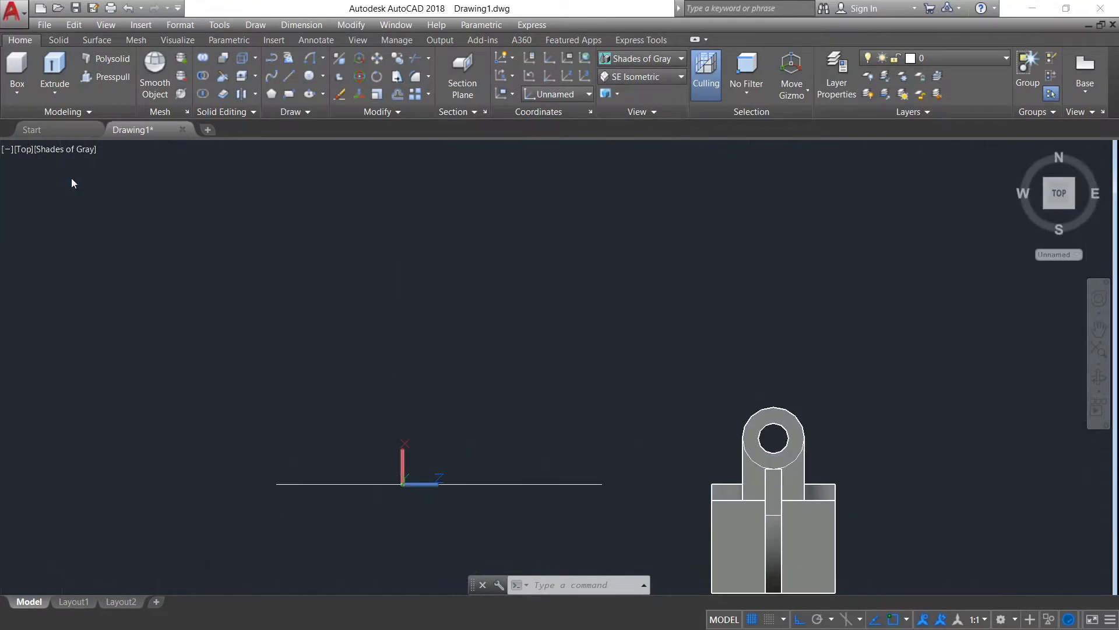
middle_drag(777, 538, 675, 406)
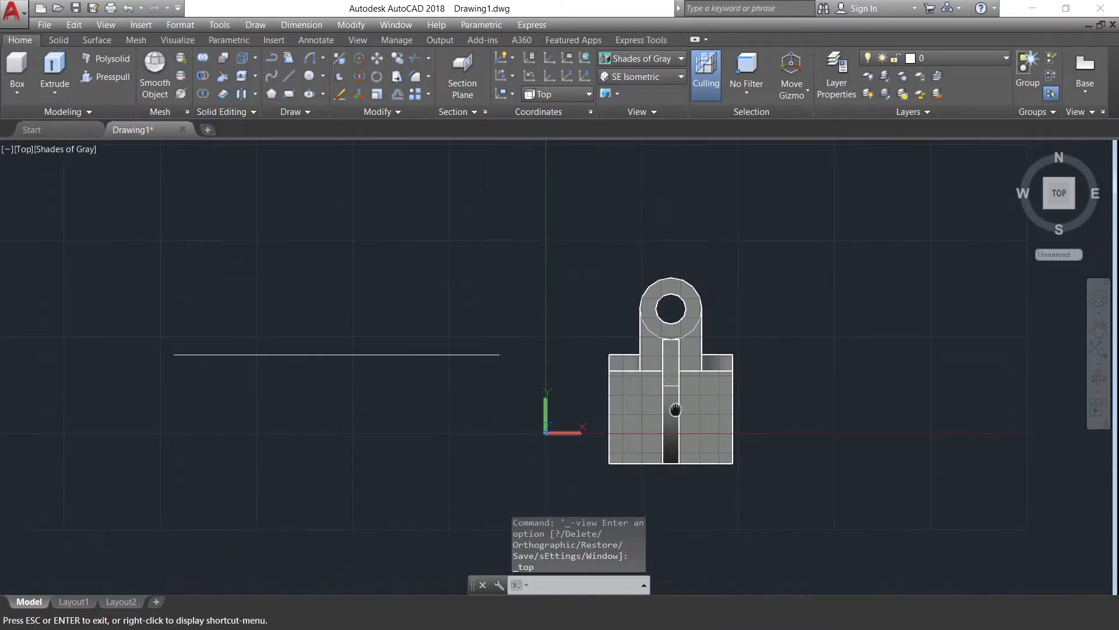
scroll(675, 406, up, 2)
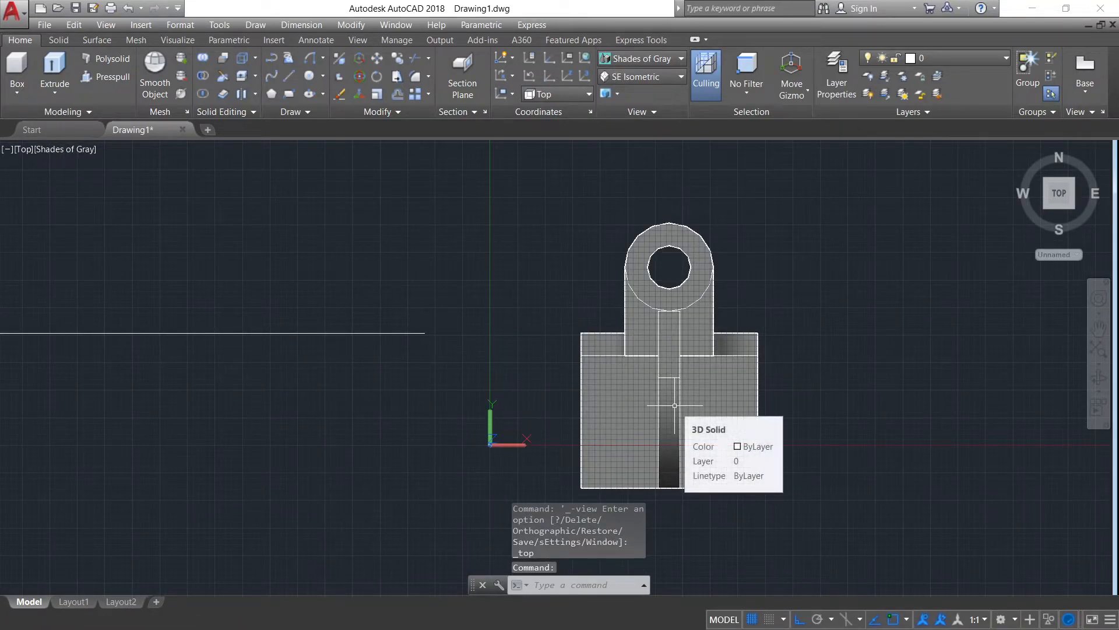
Draw a 10 by 10 square from lines in the empty space beside the bracket's base.
click(289, 82)
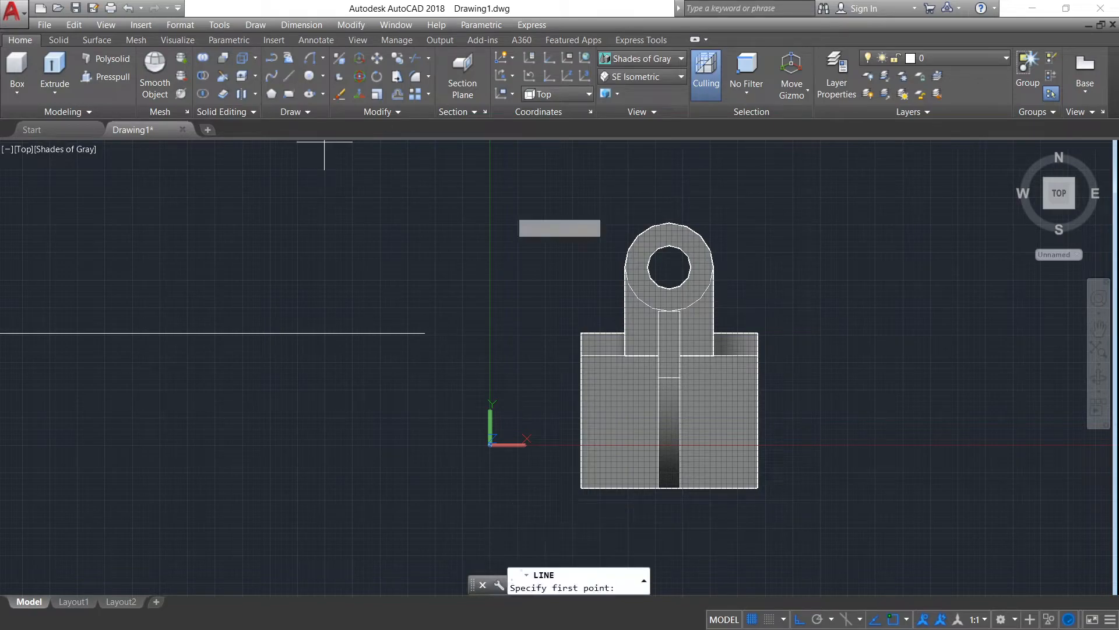
click(853, 381)
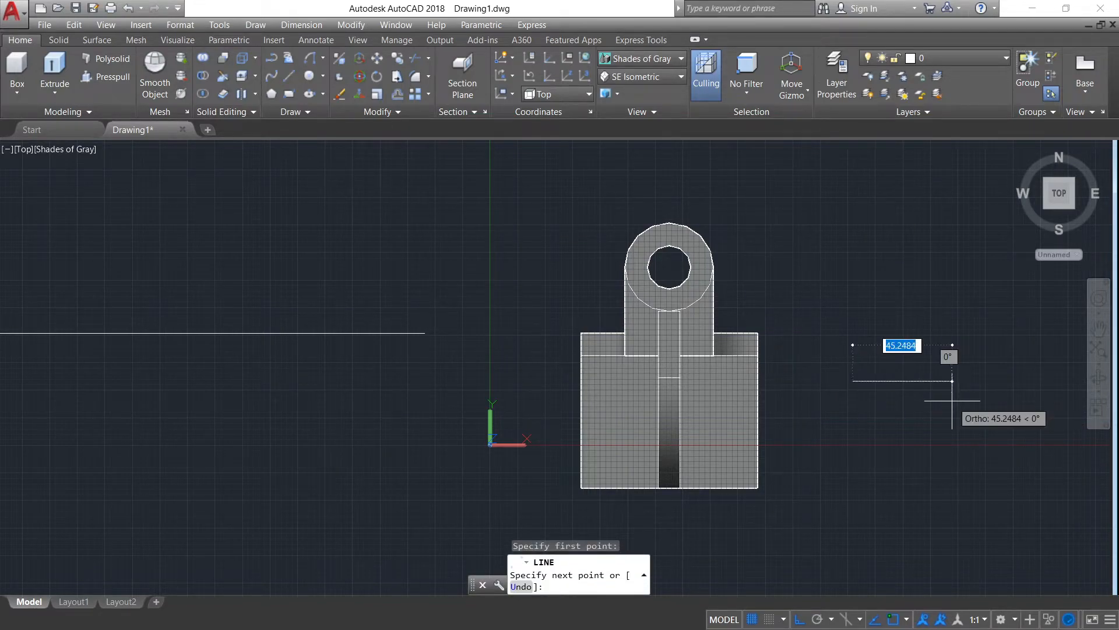
text(10)
key(Return)
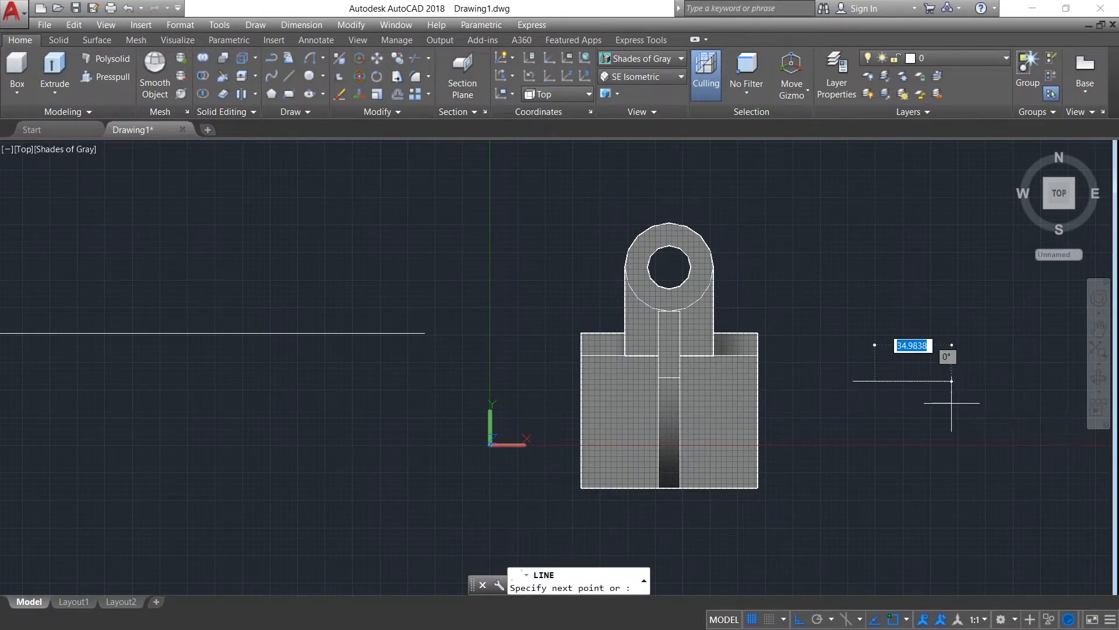
text(10)
key(Return)
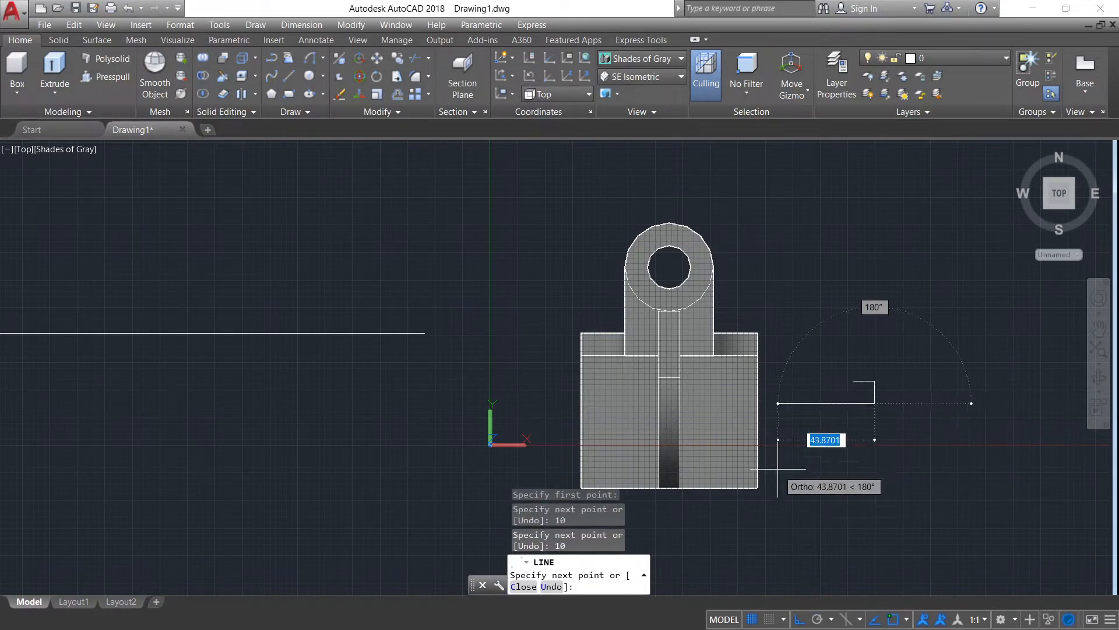
text(10)
key(Return)
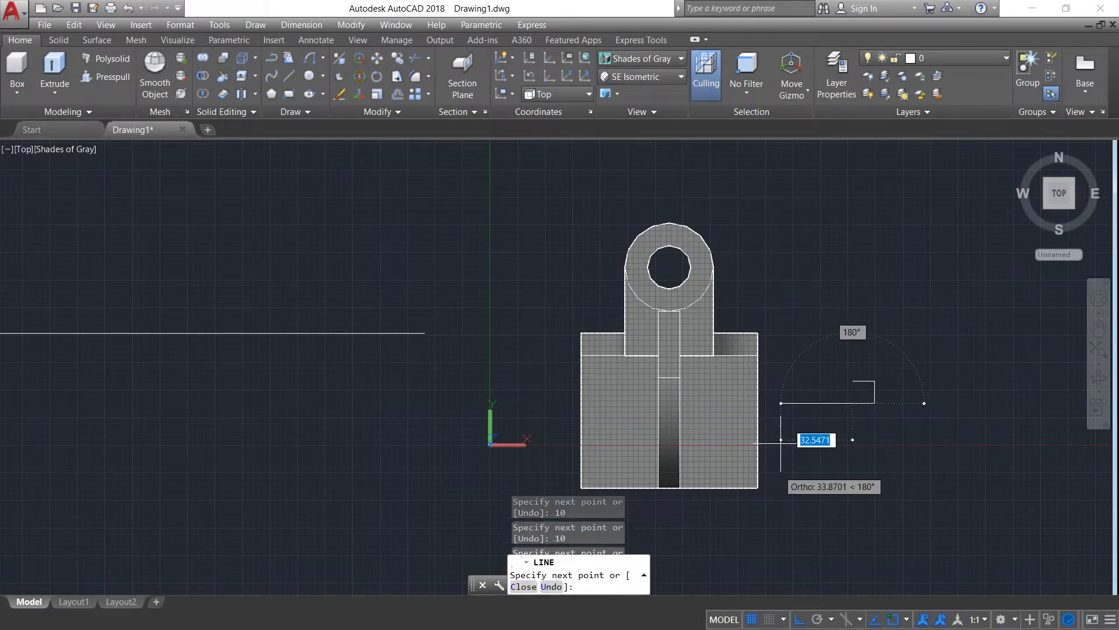
click(852, 381)
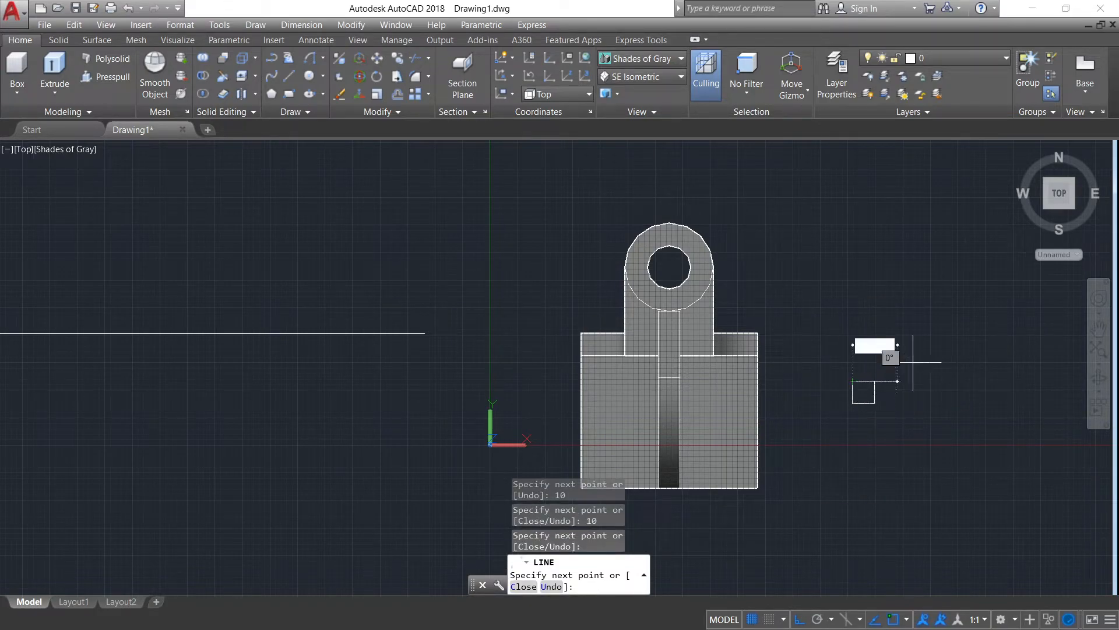
key(Escape)
Draw a start-center-end semicircular arc across the square's upper edge, centered on that edge's midpoint and curving into the square.
scroll(866, 387, up, 3)
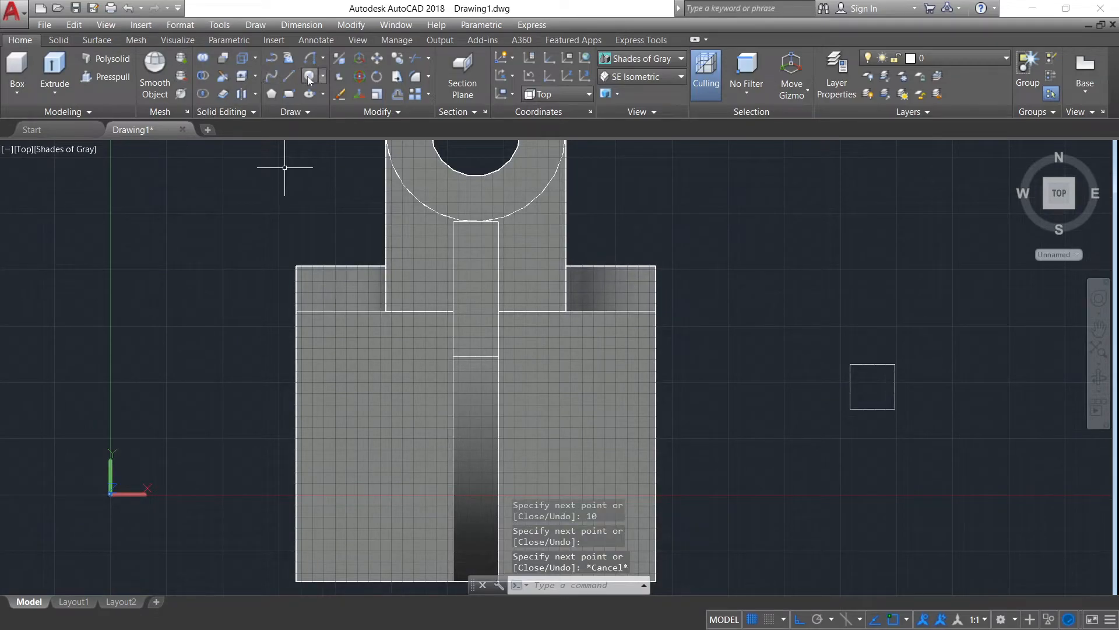
click(315, 59)
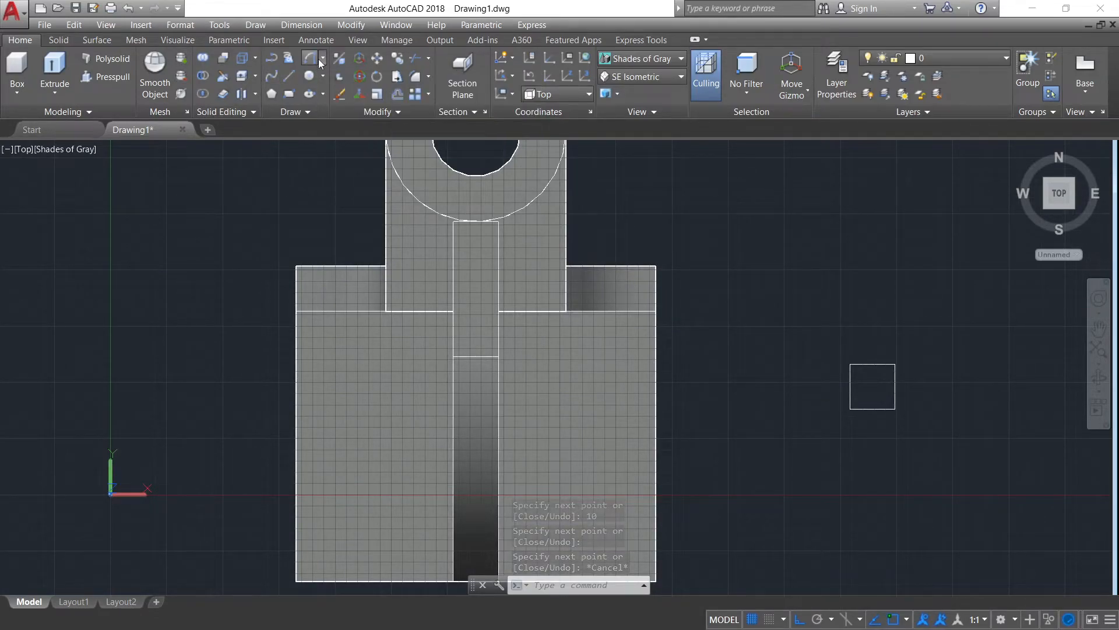
click(322, 59)
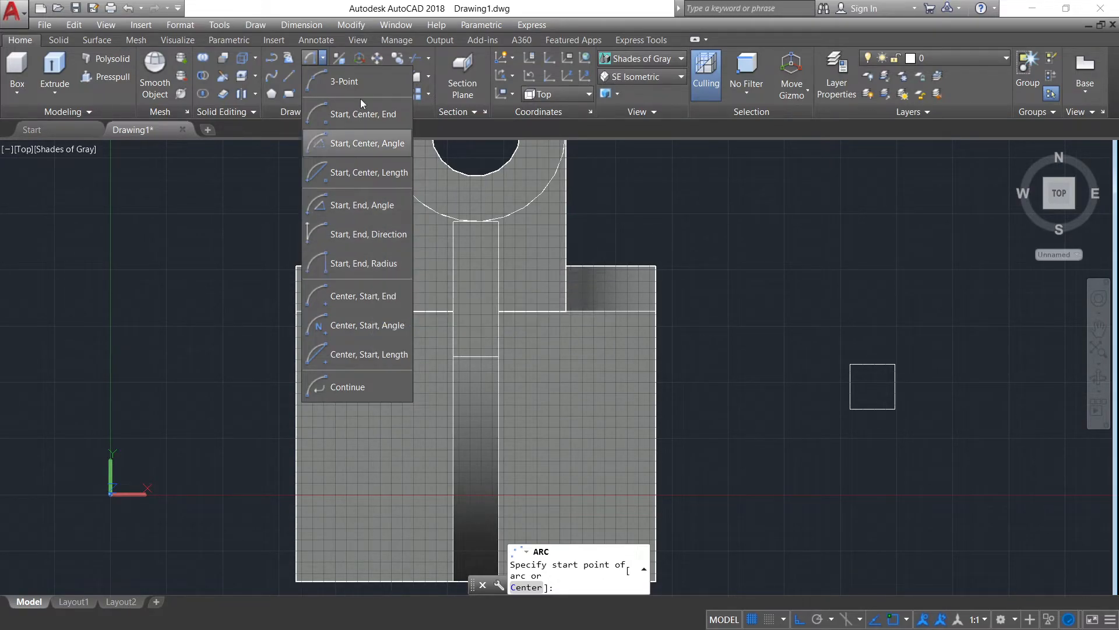
click(361, 113)
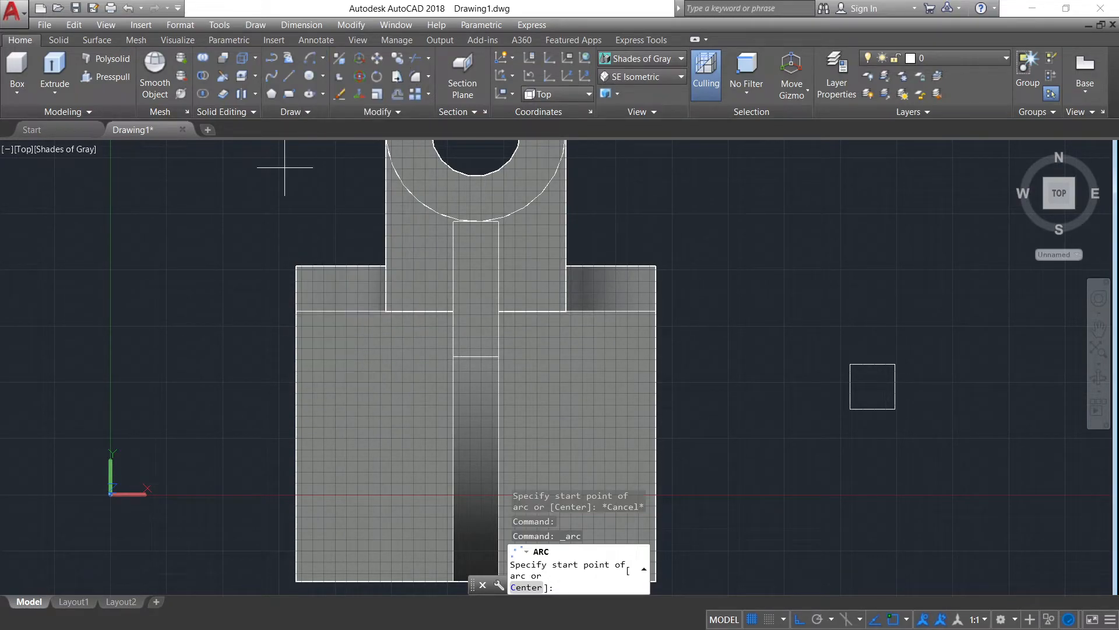
click(850, 363)
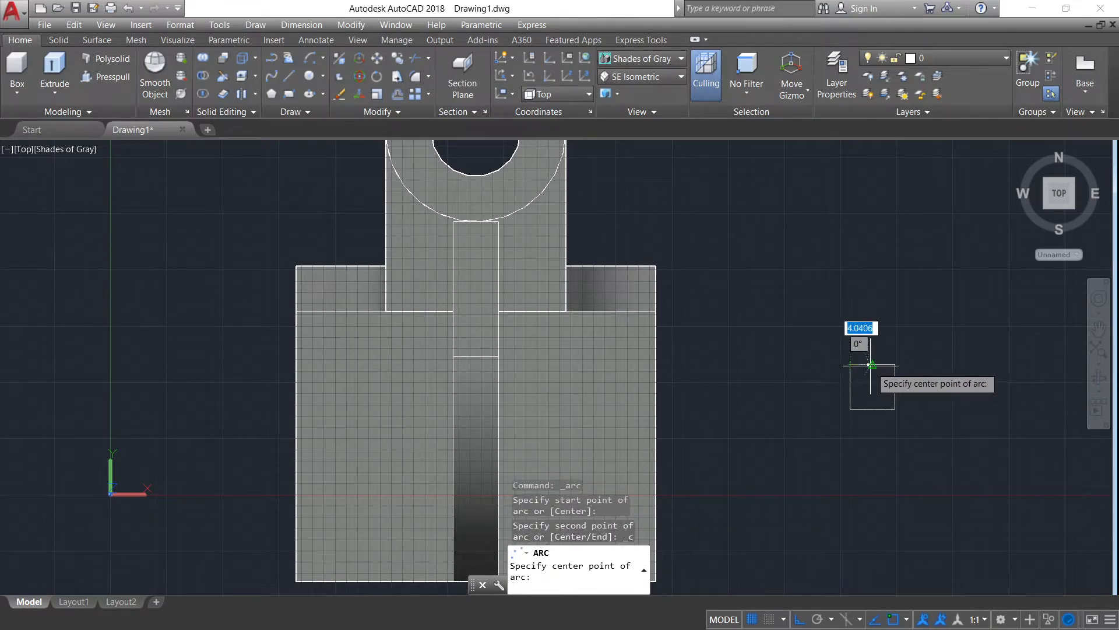
click(874, 364)
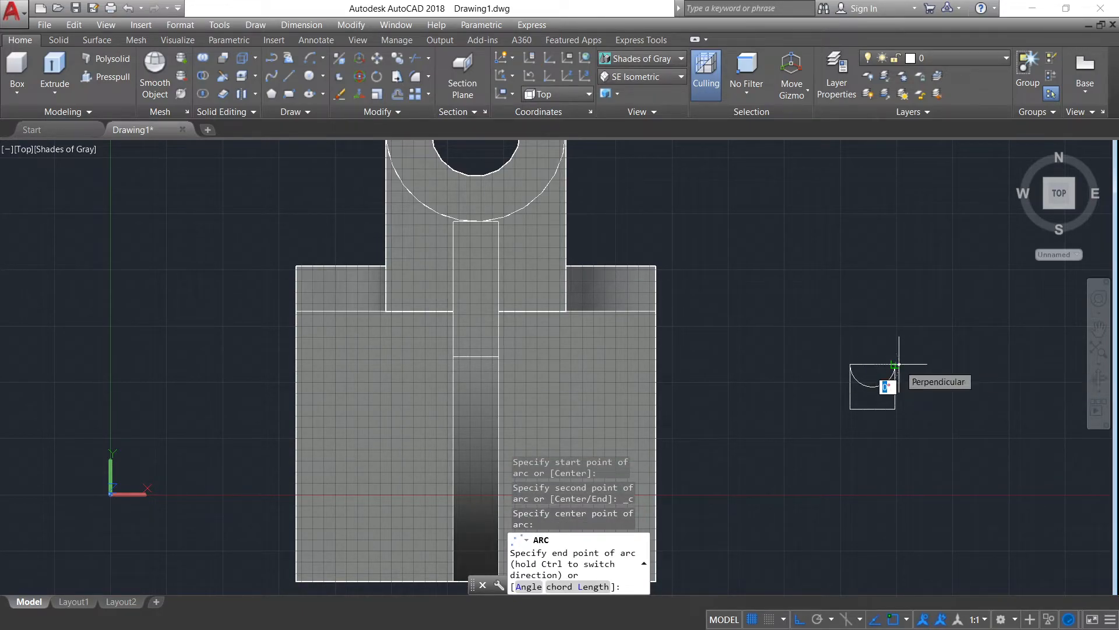
click(899, 365)
Move the arc from the midpoint of the square's upper edge to the midpoint of its lower edge.
click(882, 384)
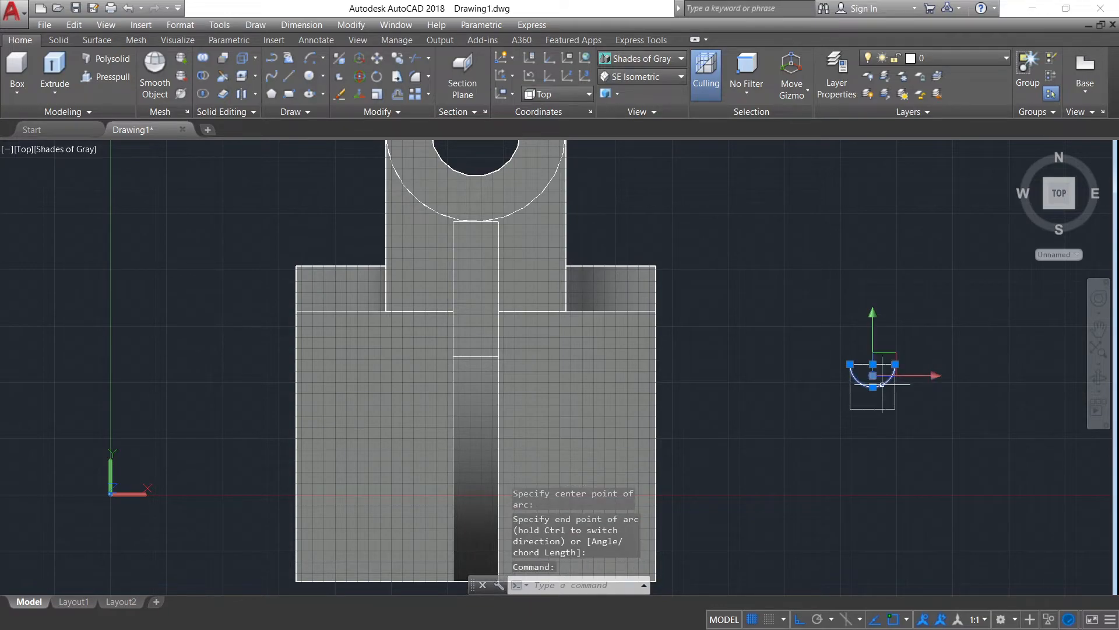
click(377, 58)
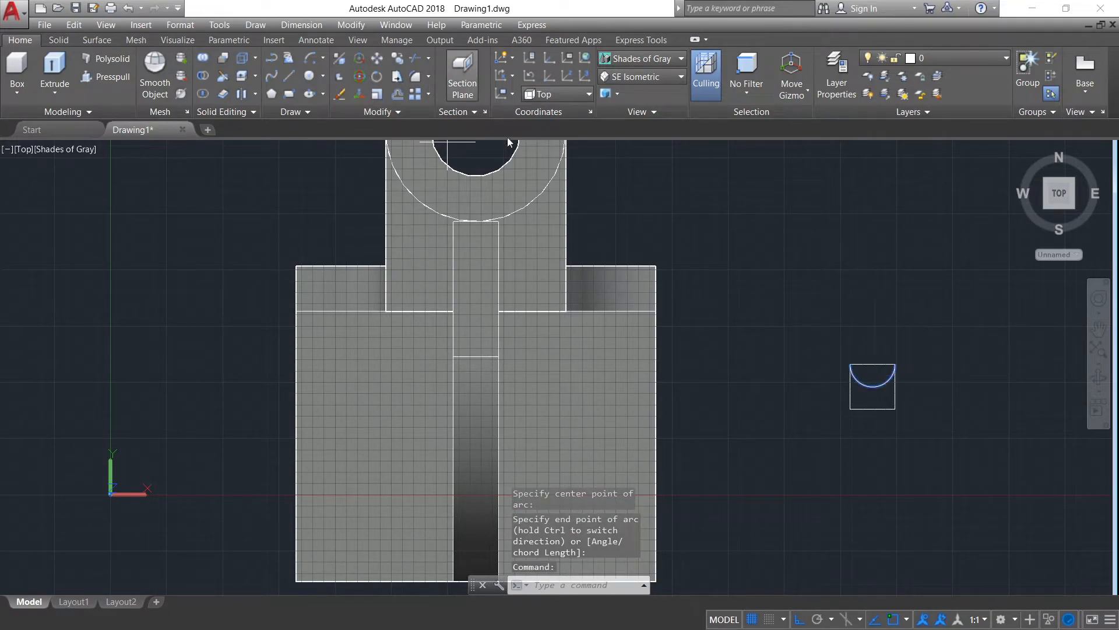
click(873, 365)
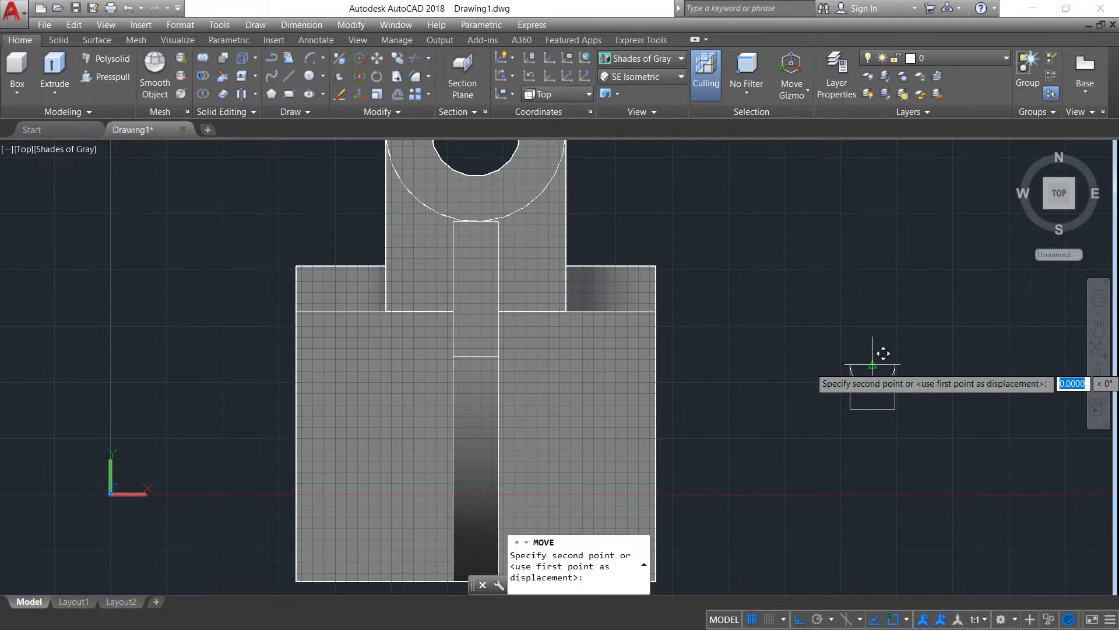
click(873, 410)
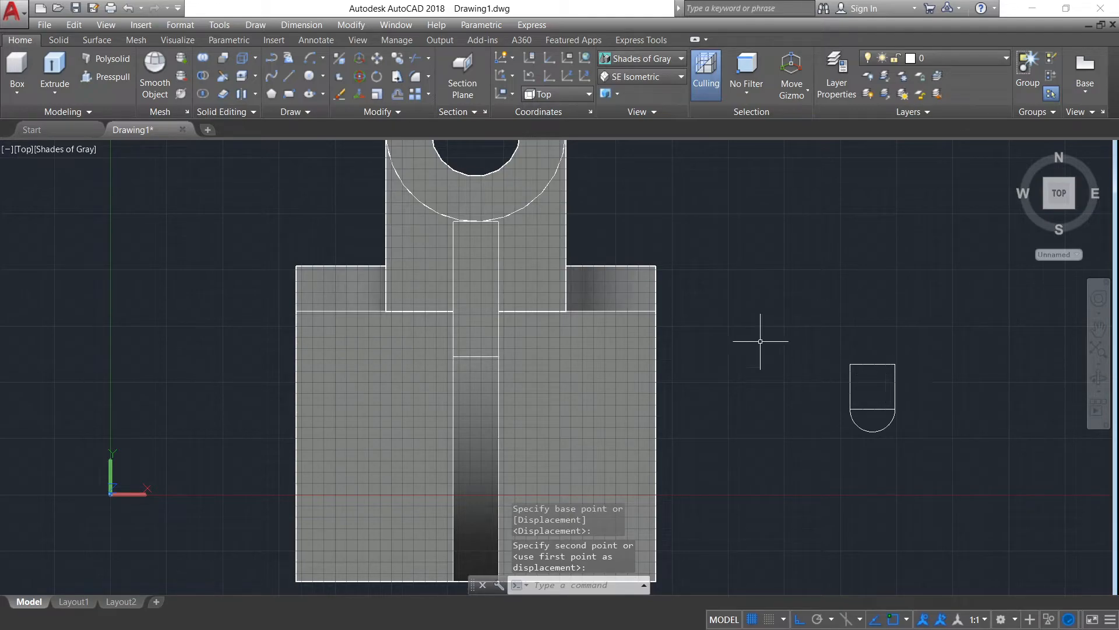
Draw a start-center-end semicircular arc bulging outward from the square's upper edge, centered on the edge's midpoint.
click(308, 60)
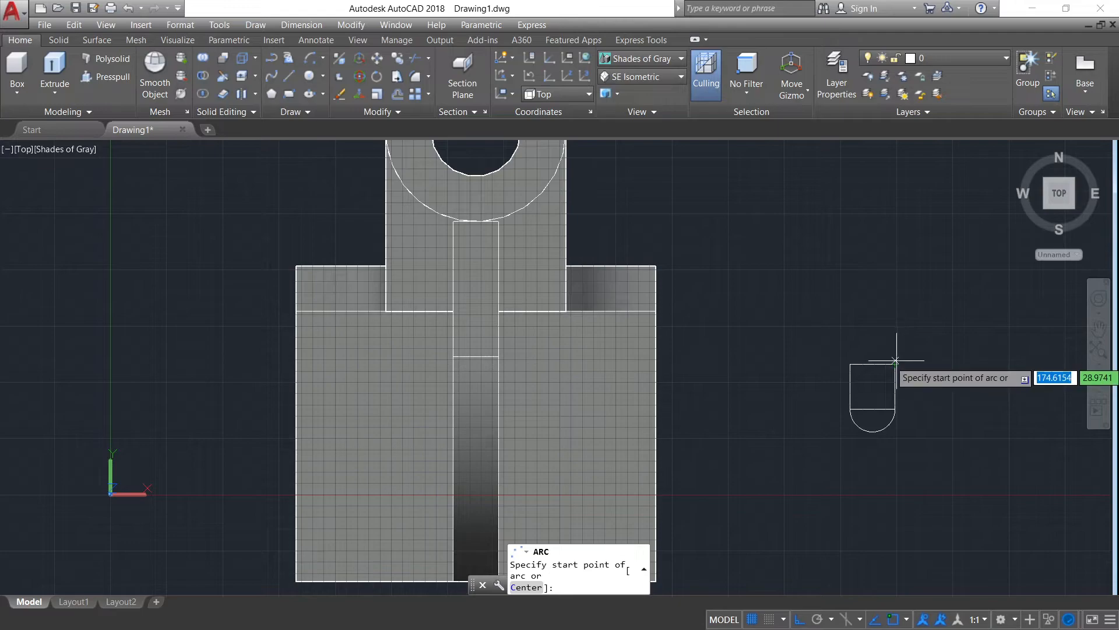
click(895, 363)
click(872, 364)
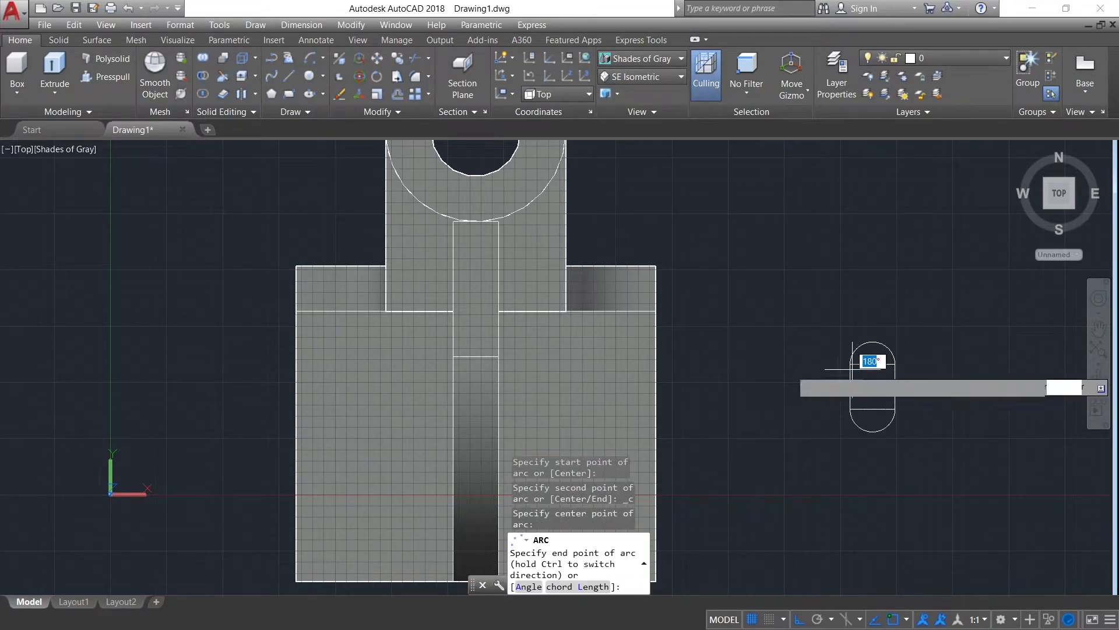
click(851, 366)
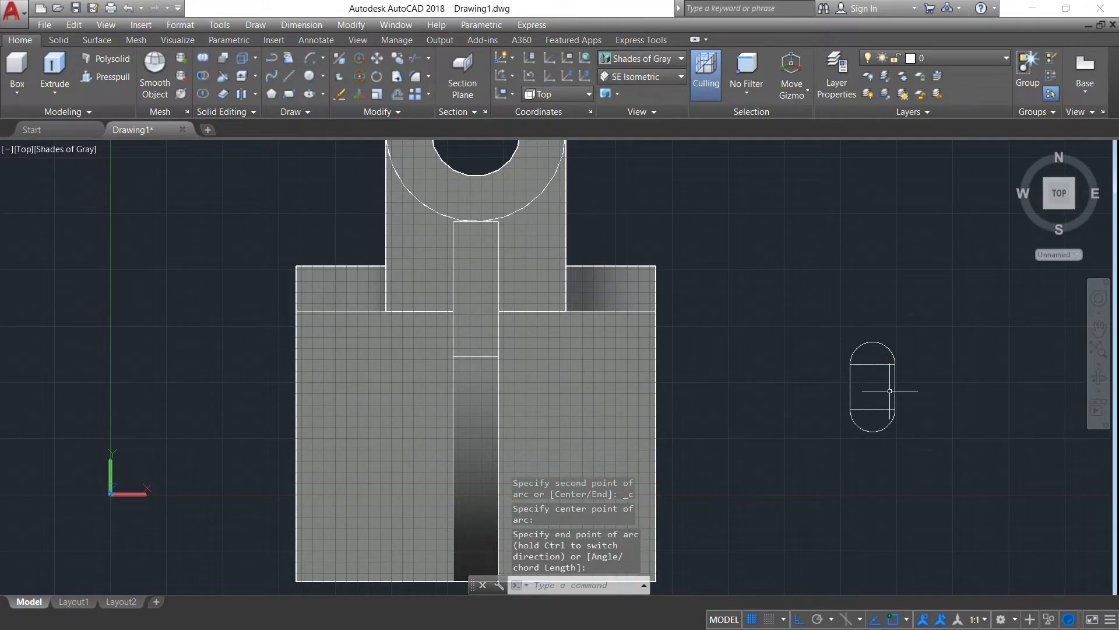
key(Escape)
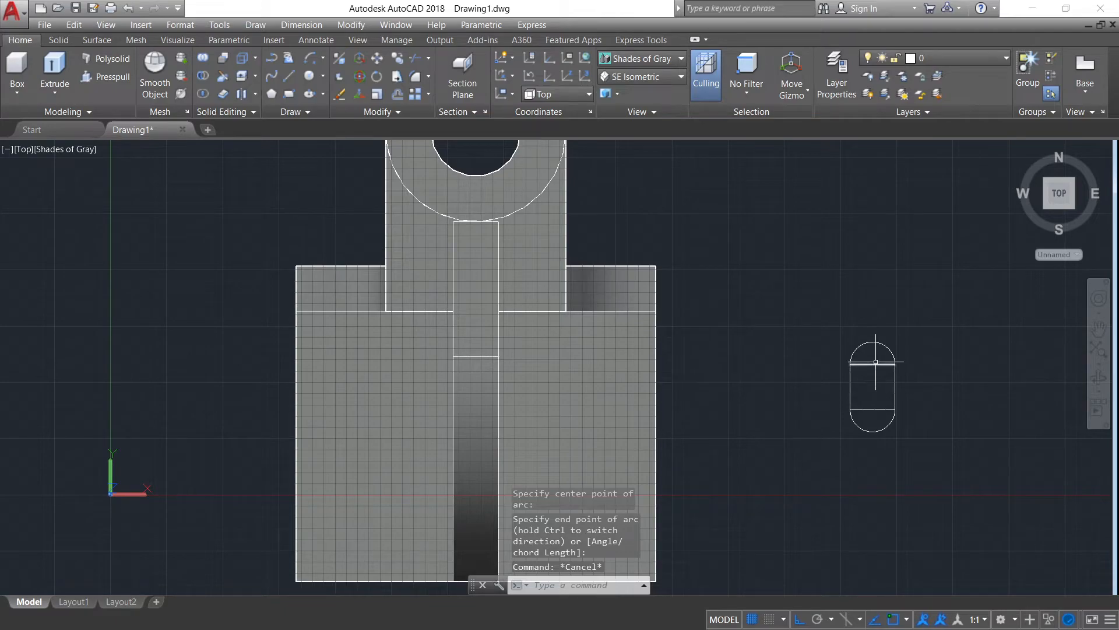
Erase the two horizontal lines inside the slot outline.
click(875, 362)
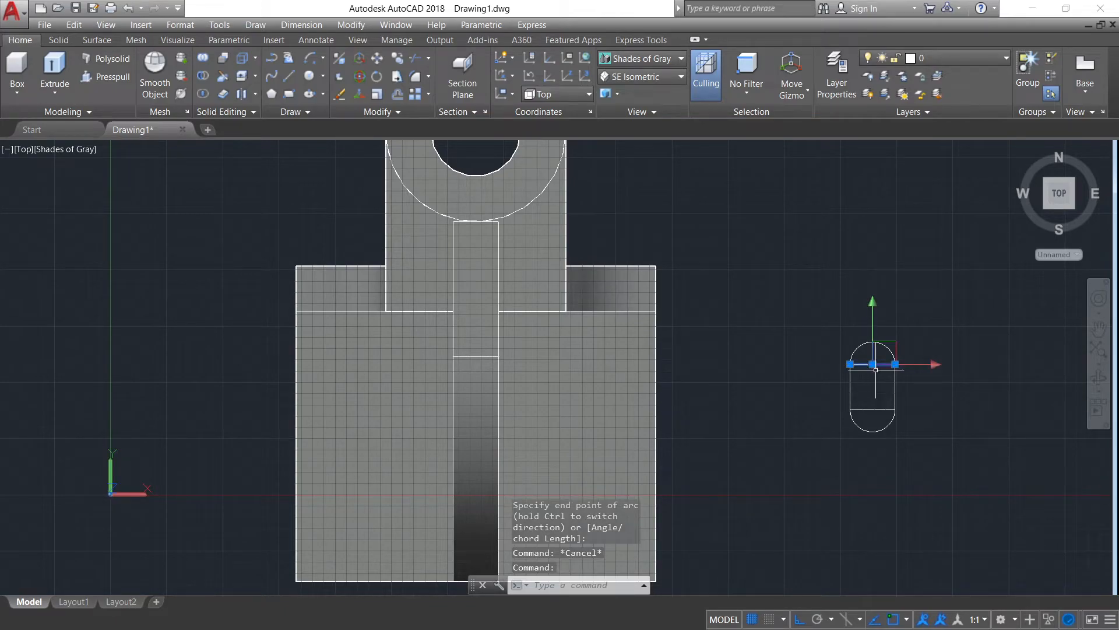
click(876, 409)
key(Delete)
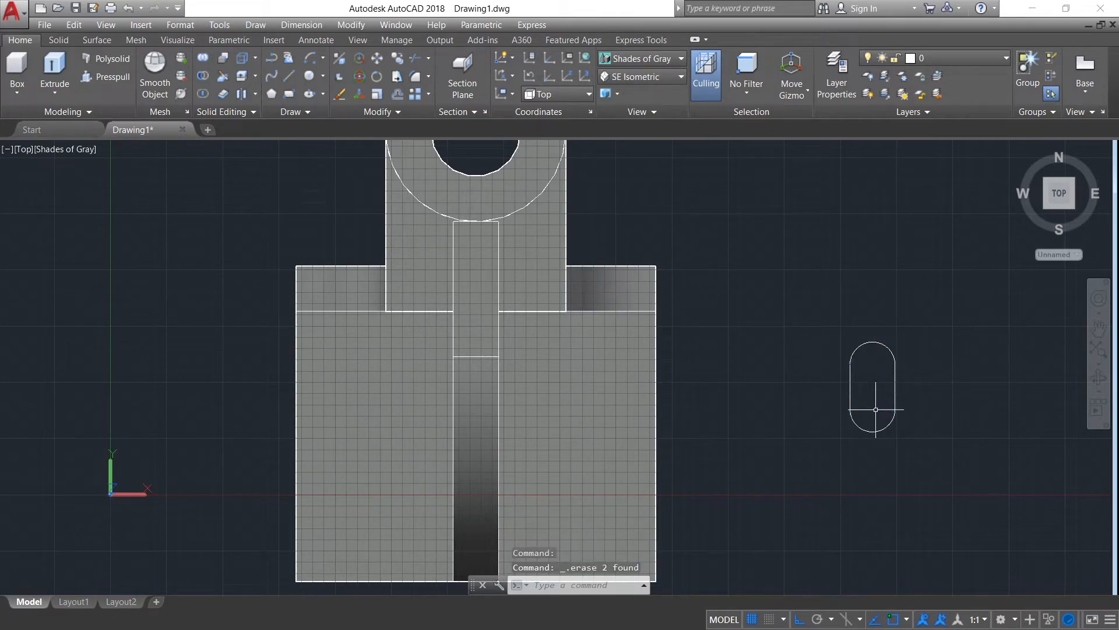
Join the slot's two arcs and two vertical lines into one closed polyline.
click(910, 330)
click(805, 530)
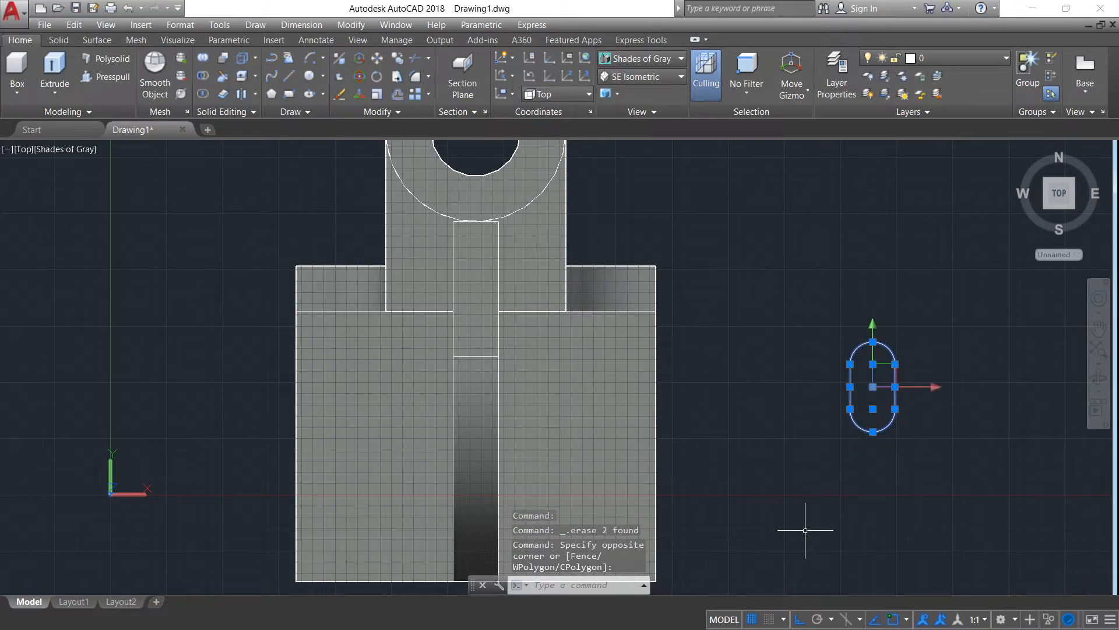
text(J)
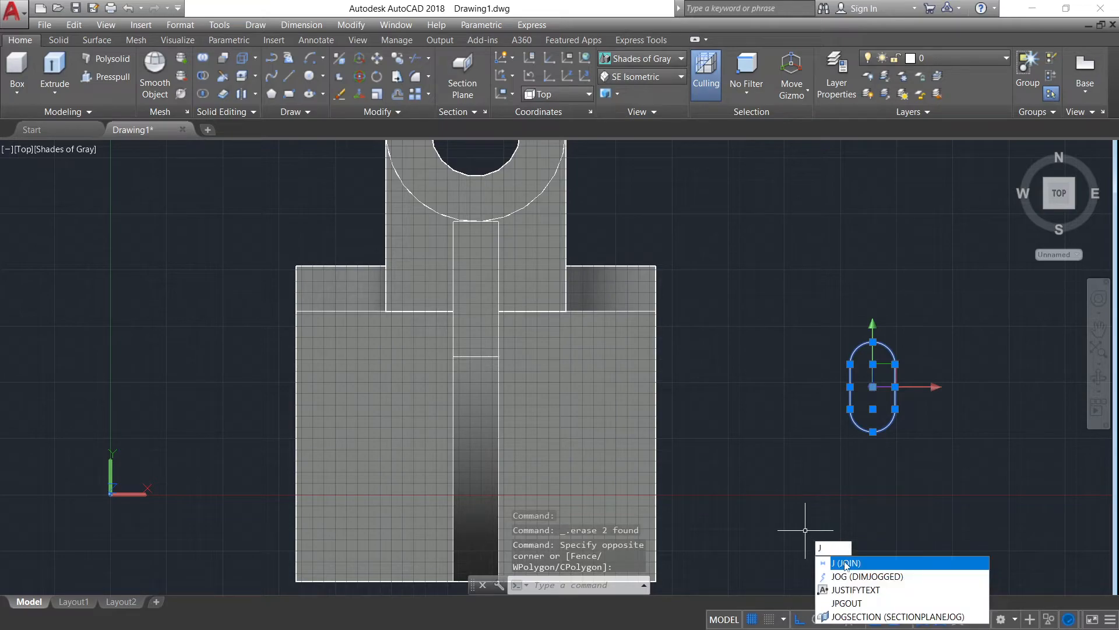
click(845, 563)
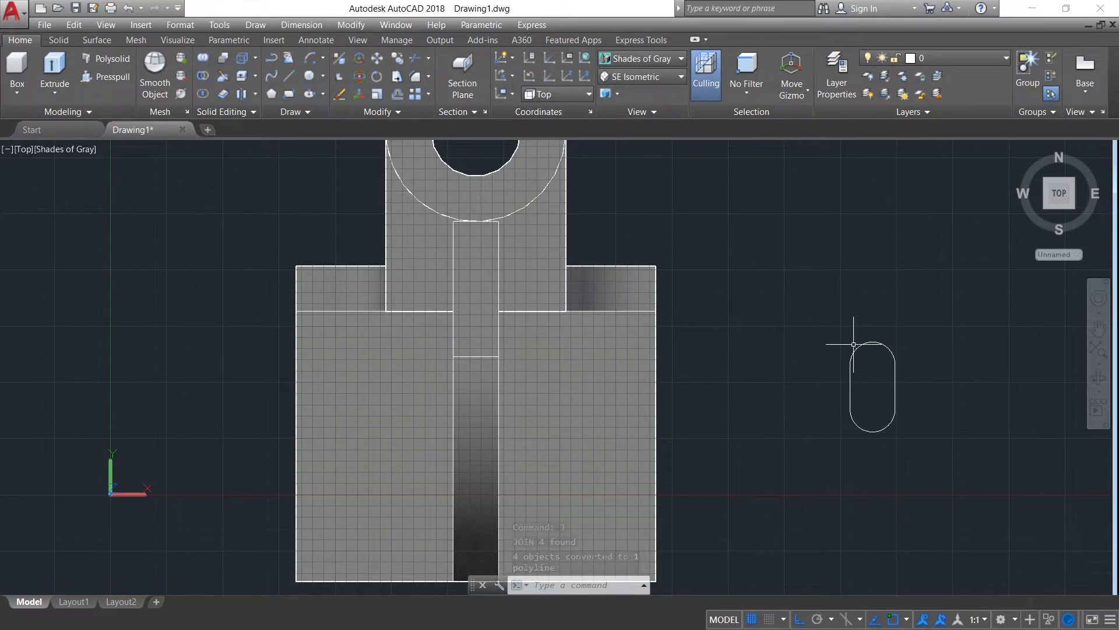
Move the slot outline from its center to the base's lower right corner in the Top view.
scroll(853, 344, down, 2)
click(851, 371)
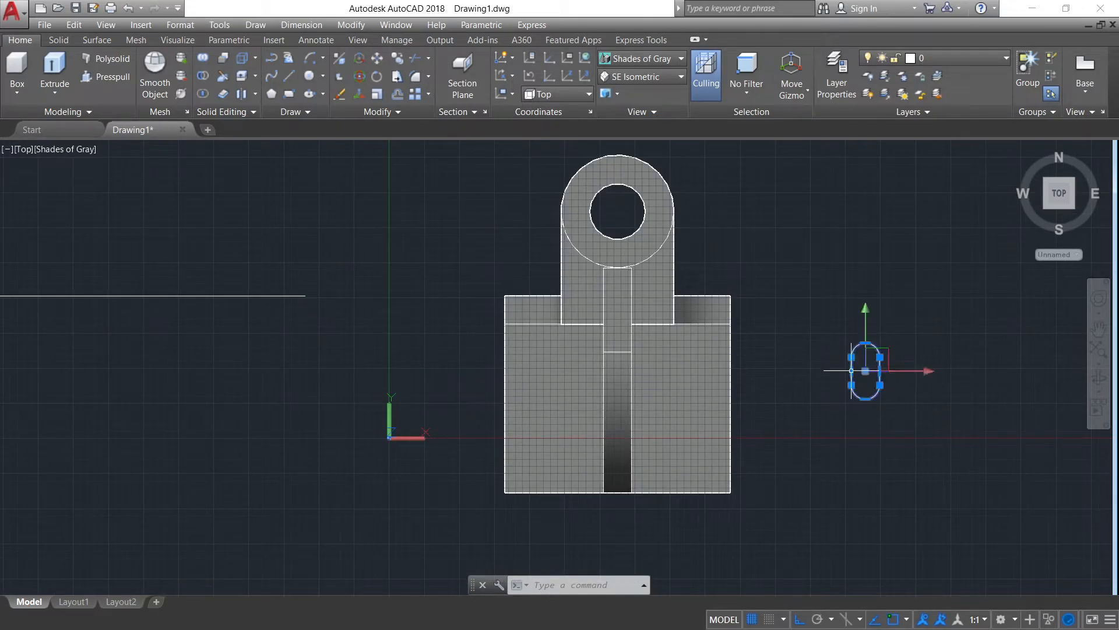
mouse_move(853, 372)
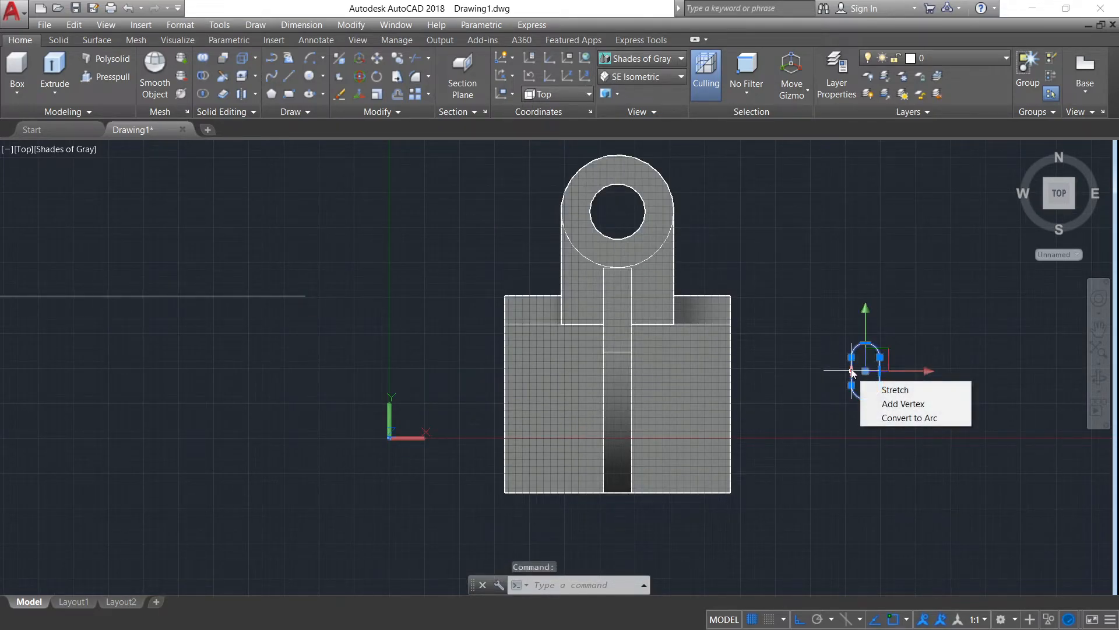
click(373, 61)
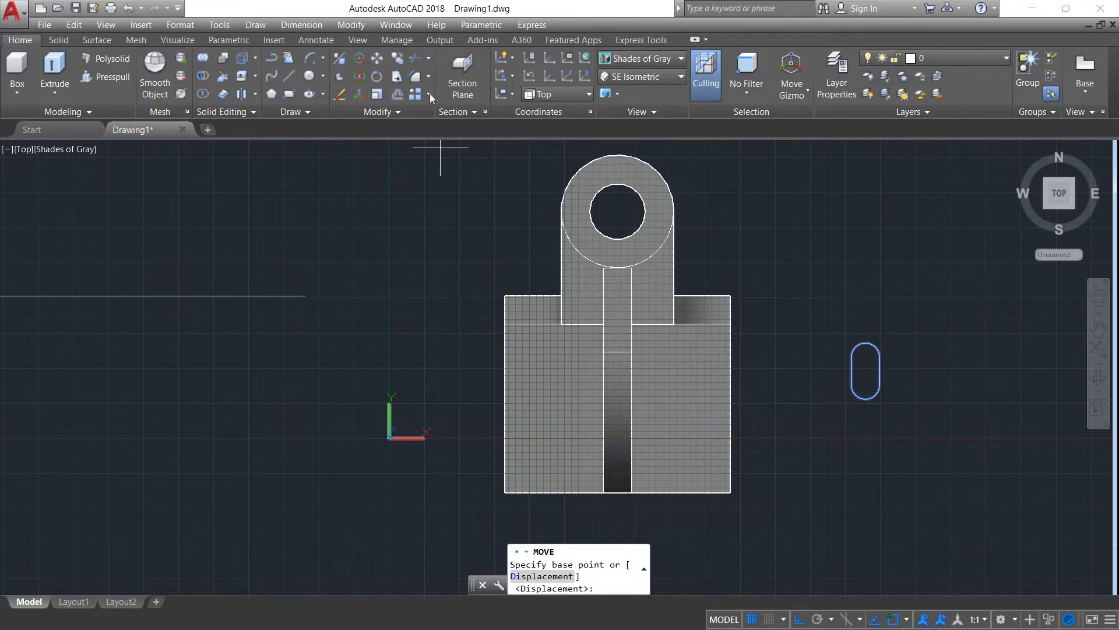
click(866, 370)
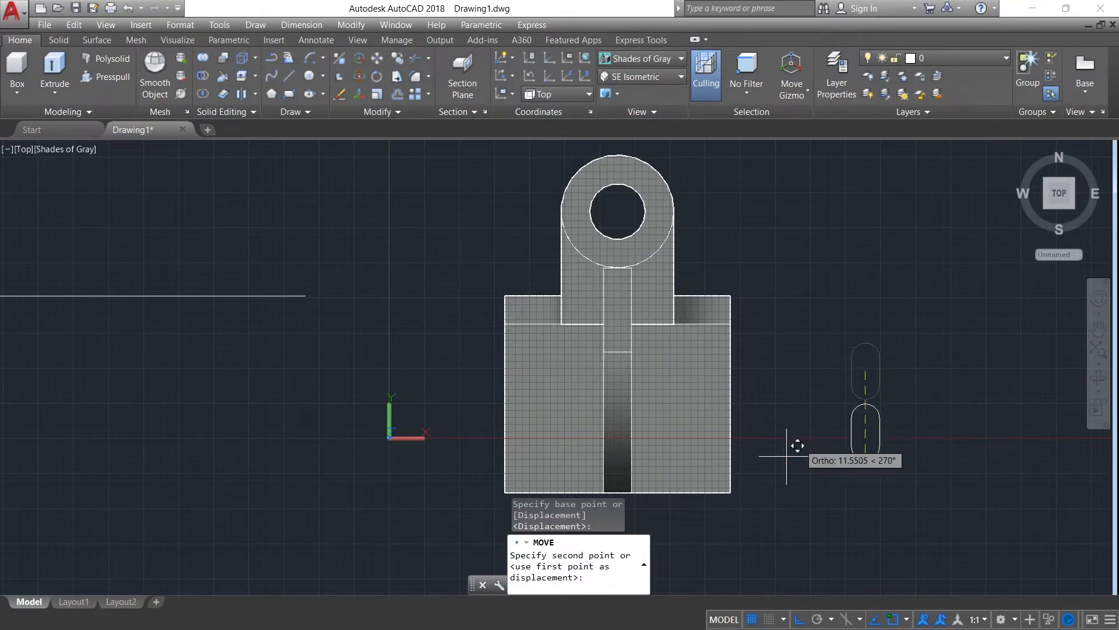
click(729, 491)
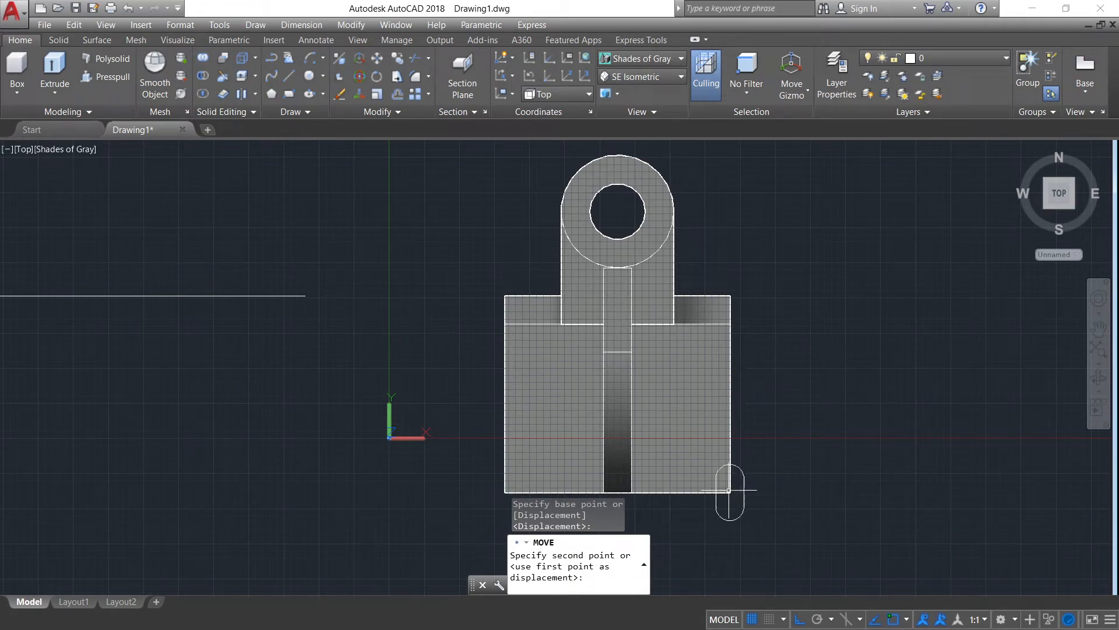
Move the slot outline 17.5 inward along the X axis from the base's lower right corner.
click(744, 497)
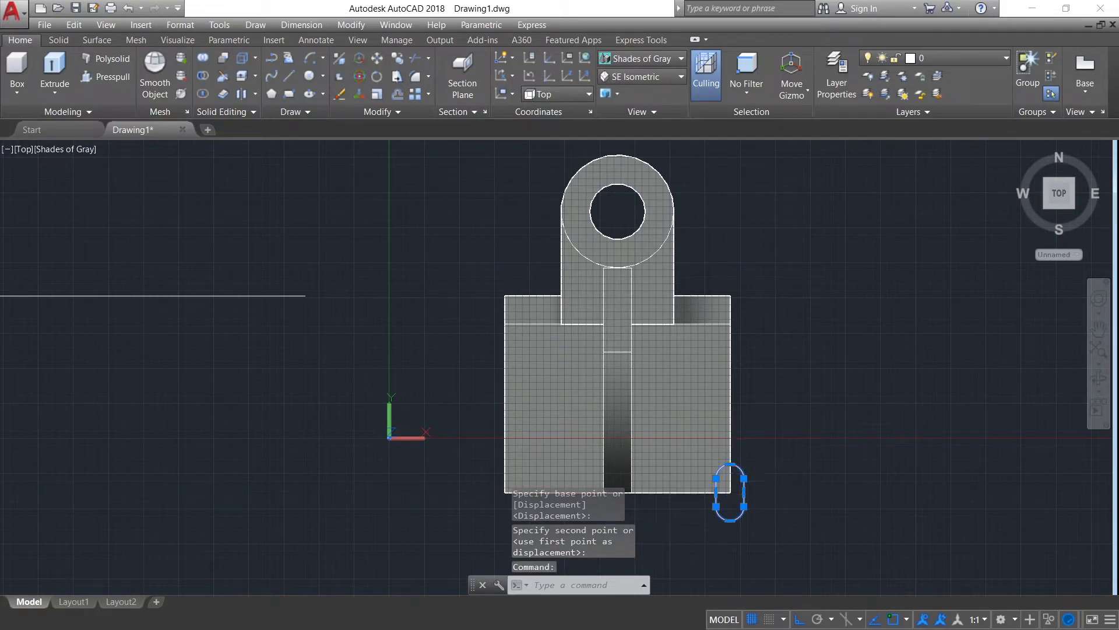
click(764, 492)
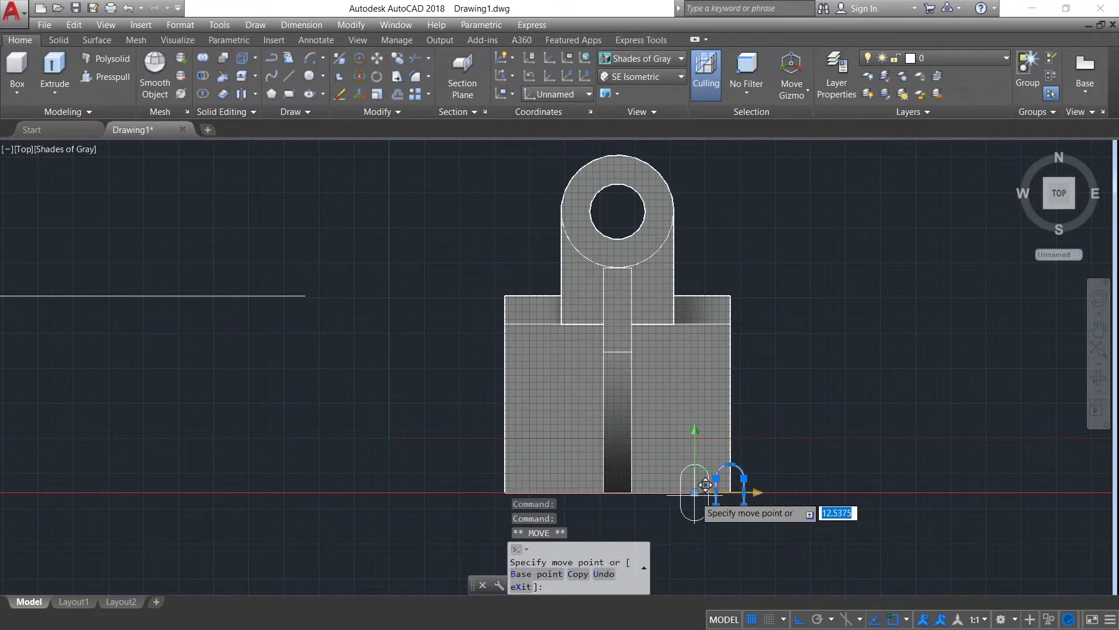
text(17.5)
key(Return)
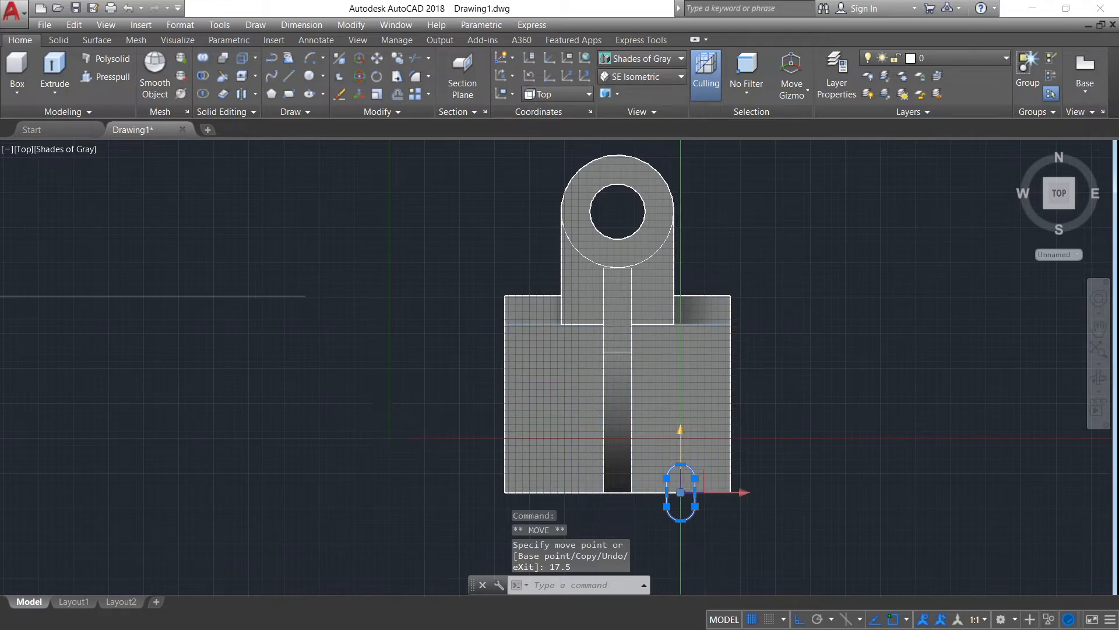
Move the slot outline 30 along the Y axis, up from the base's lower edge toward the ring.
click(680, 457)
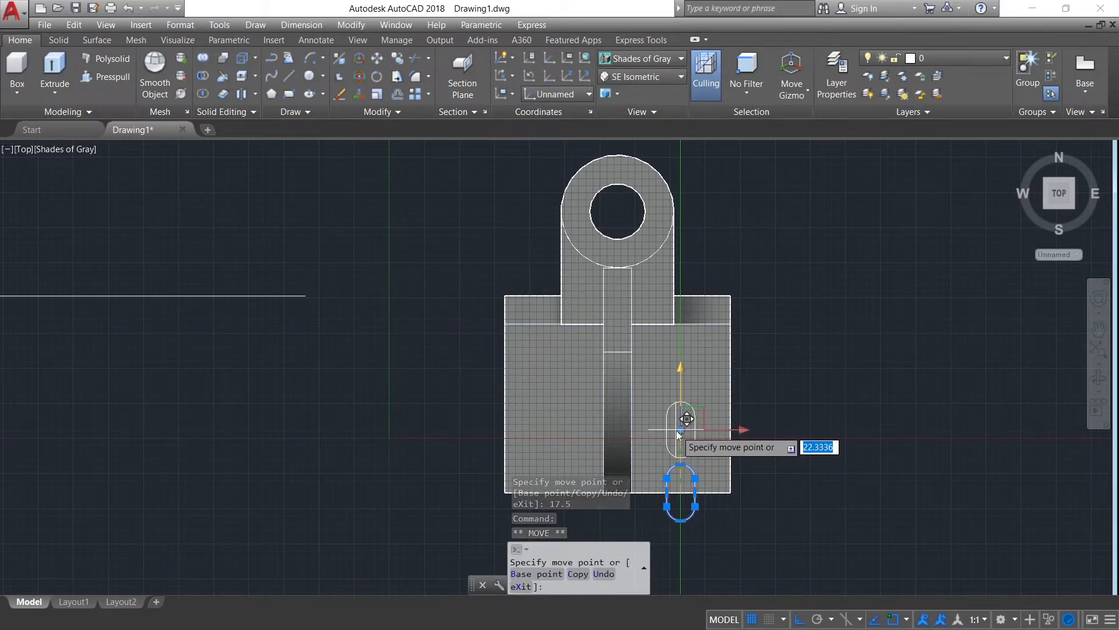
text(30)
key(Return)
key(Escape)
Copy the slot outline from its center horizontally to the empty space about 54 to the right of the original.
click(676, 429)
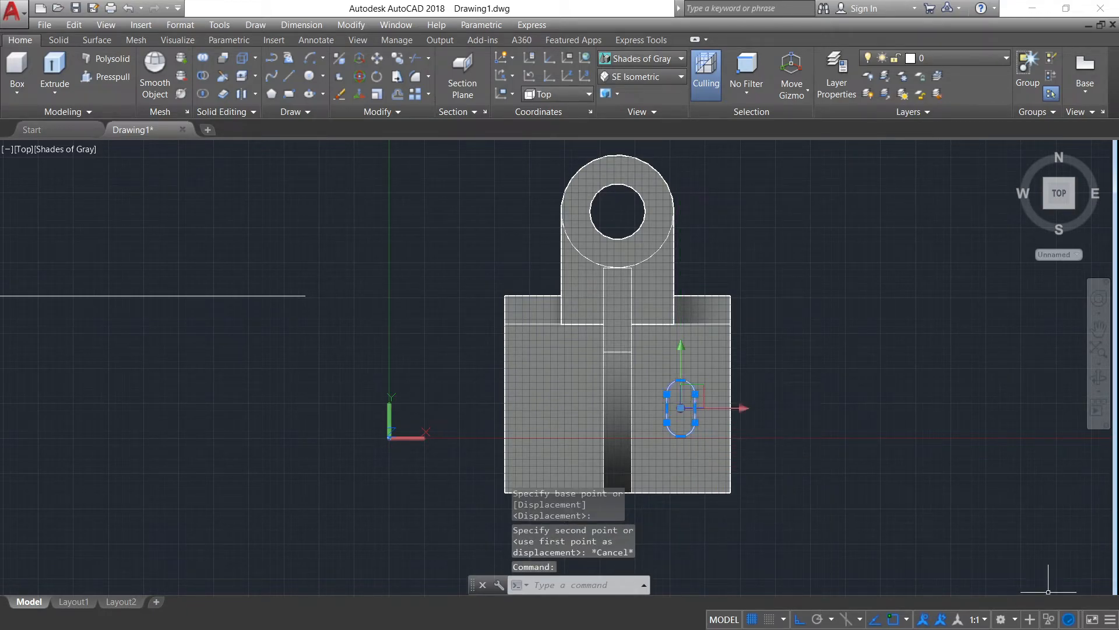
text(co)
key(Return)
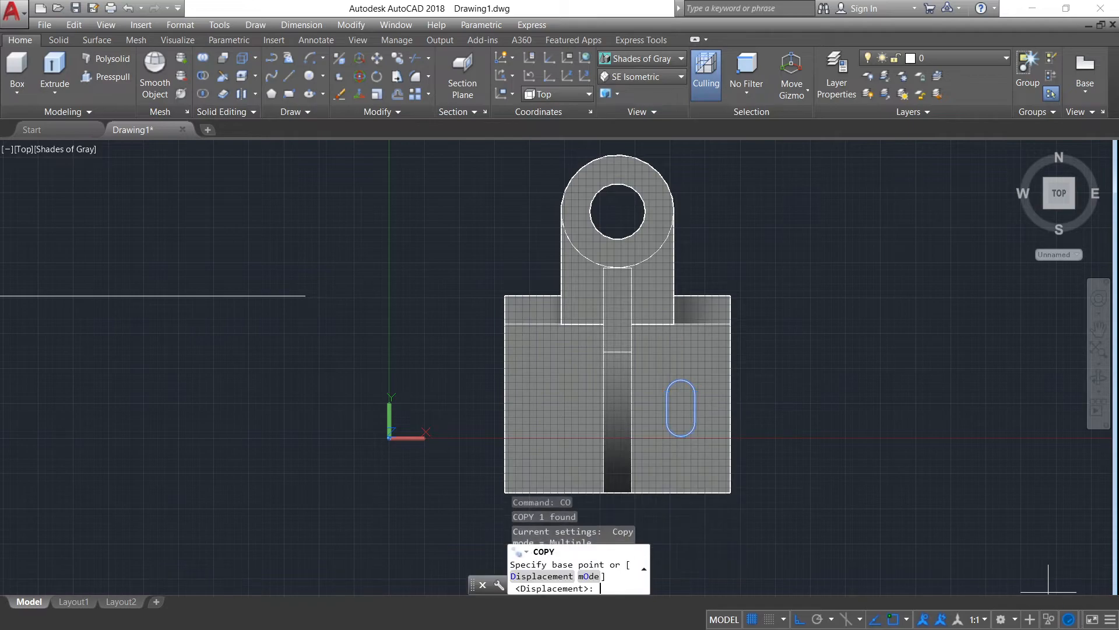
click(681, 407)
click(834, 407)
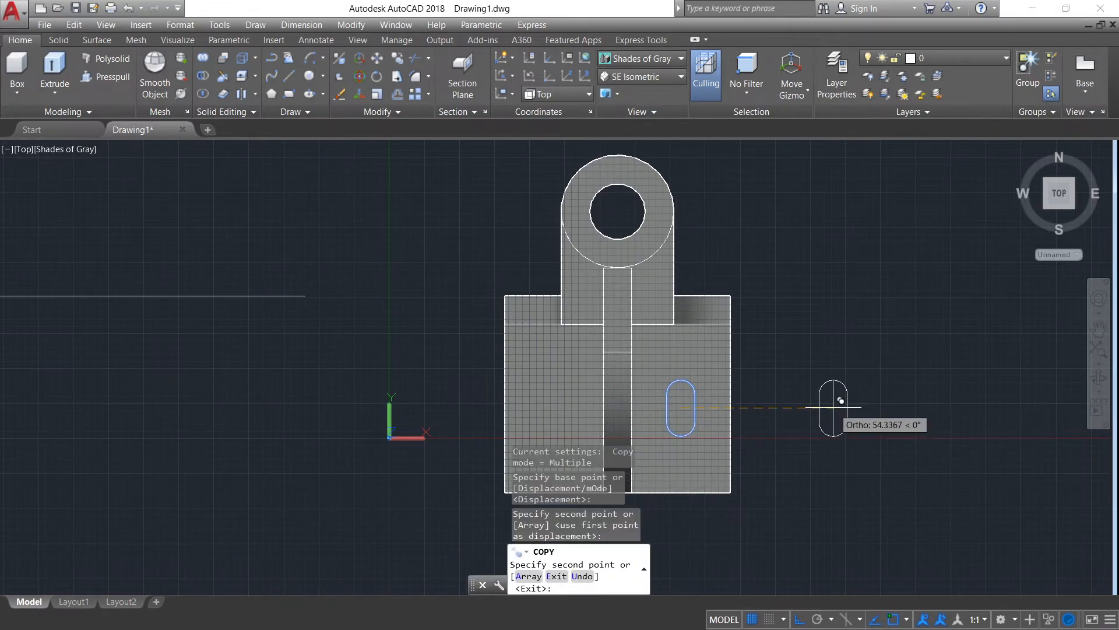
key(Escape)
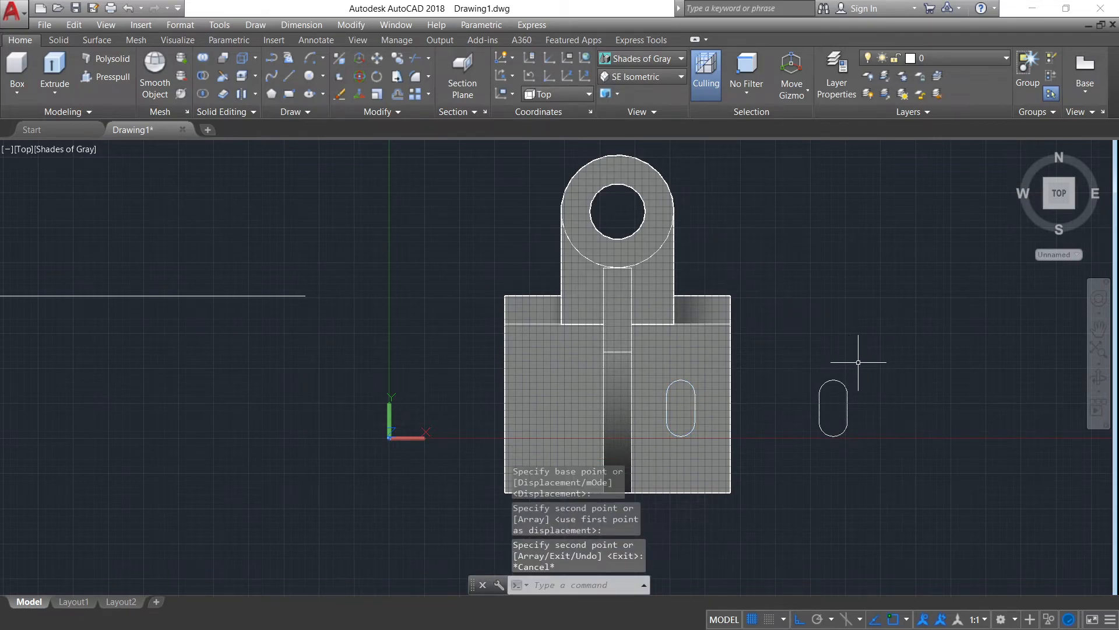
Move the copied slot outline from its center to the base's lower left corner in the Top view.
click(377, 58)
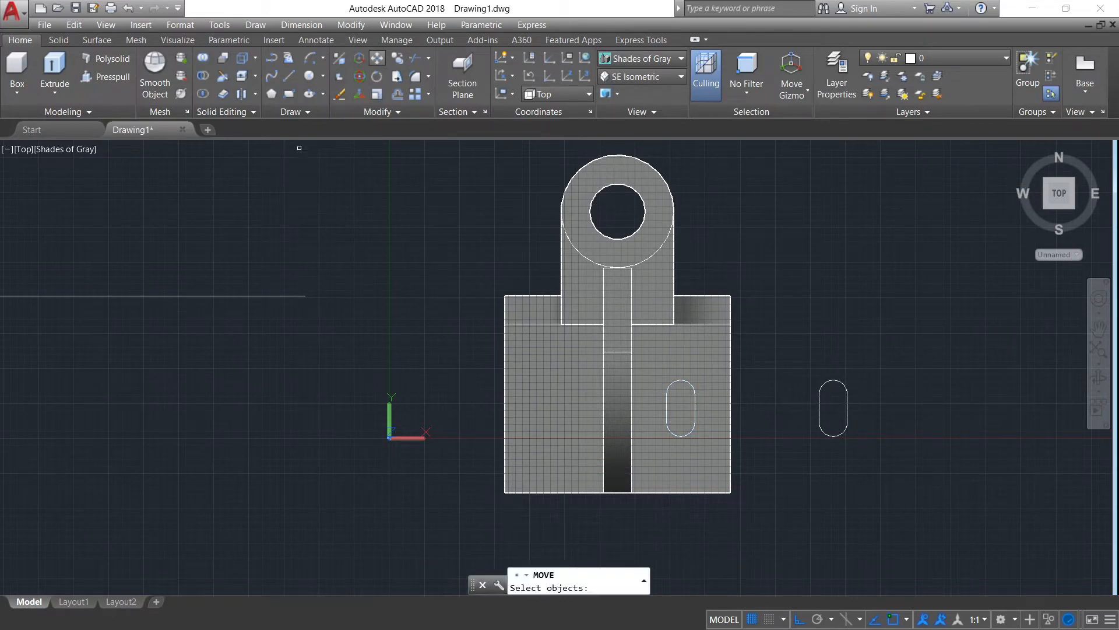
click(901, 345)
click(816, 465)
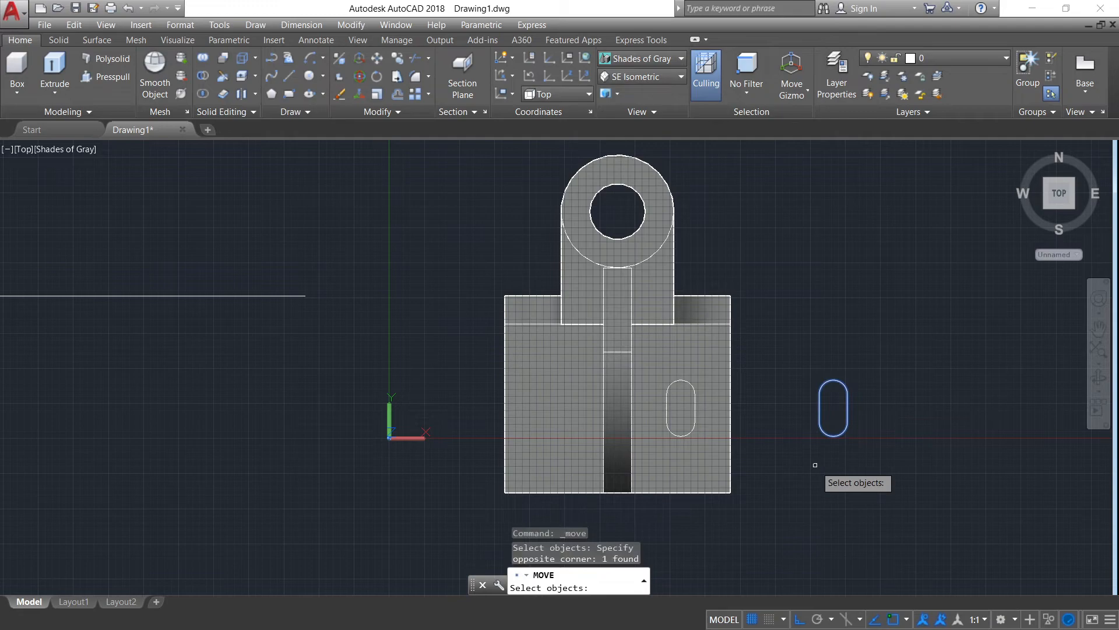
key(Return)
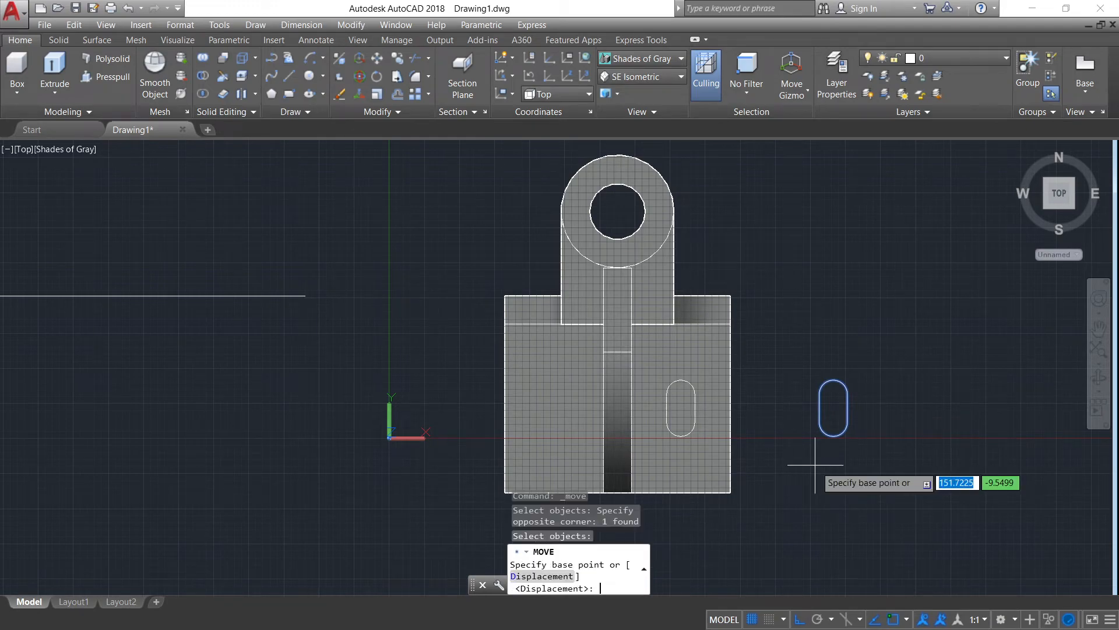
click(834, 408)
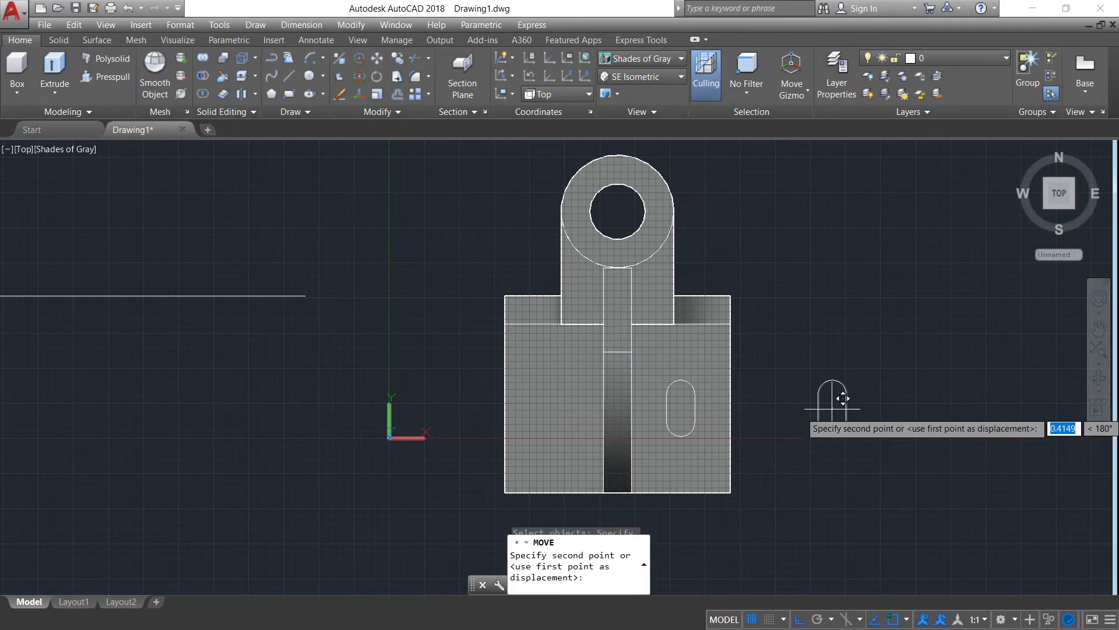
click(505, 493)
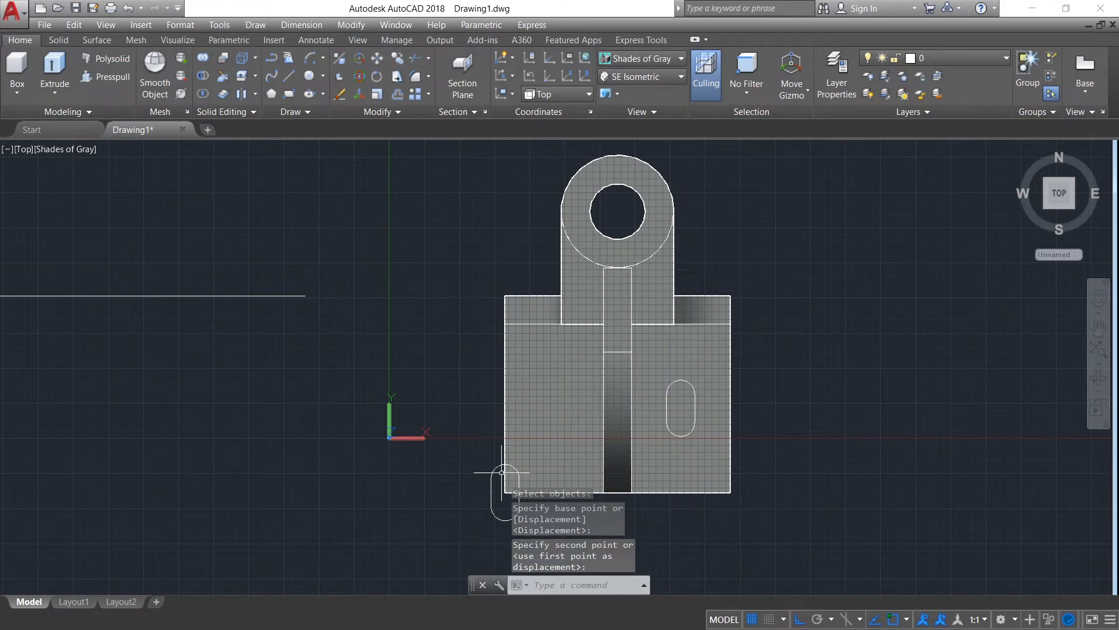
Move the copied slot outline 17.5 inward along the X axis from the base's lower left corner.
click(501, 466)
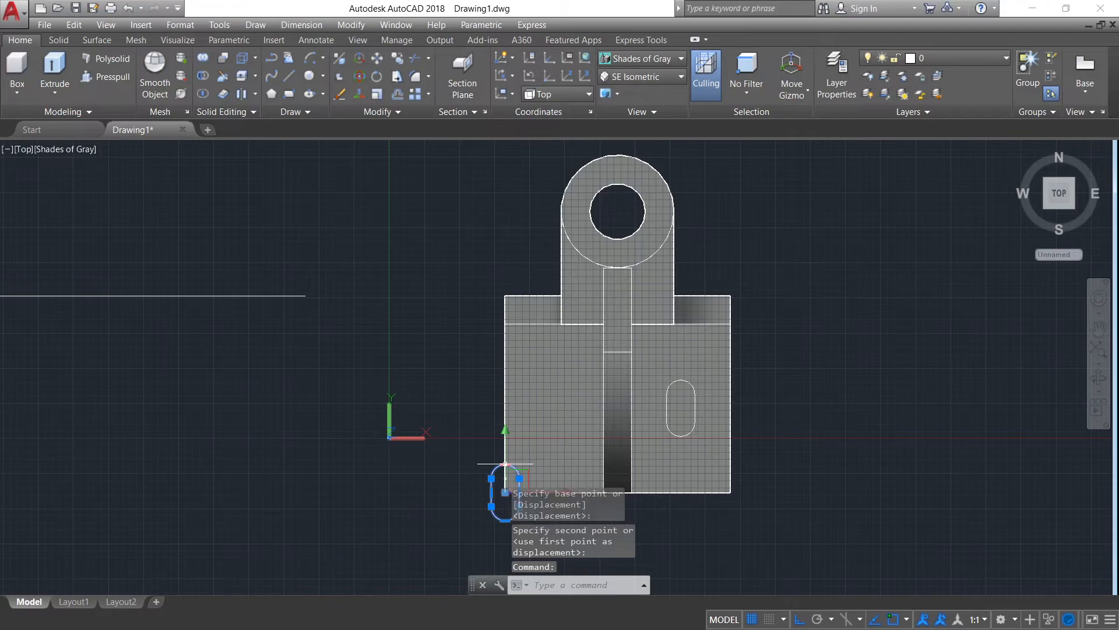
middle_drag(664, 528, 646, 432)
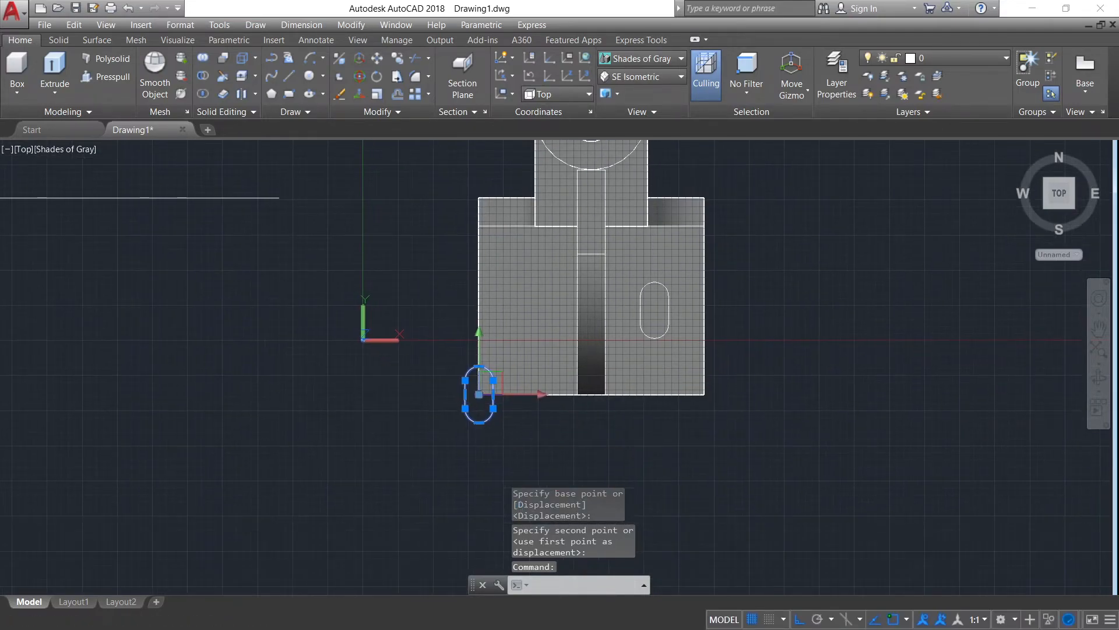
click(480, 394)
text(17.5)
key(Return)
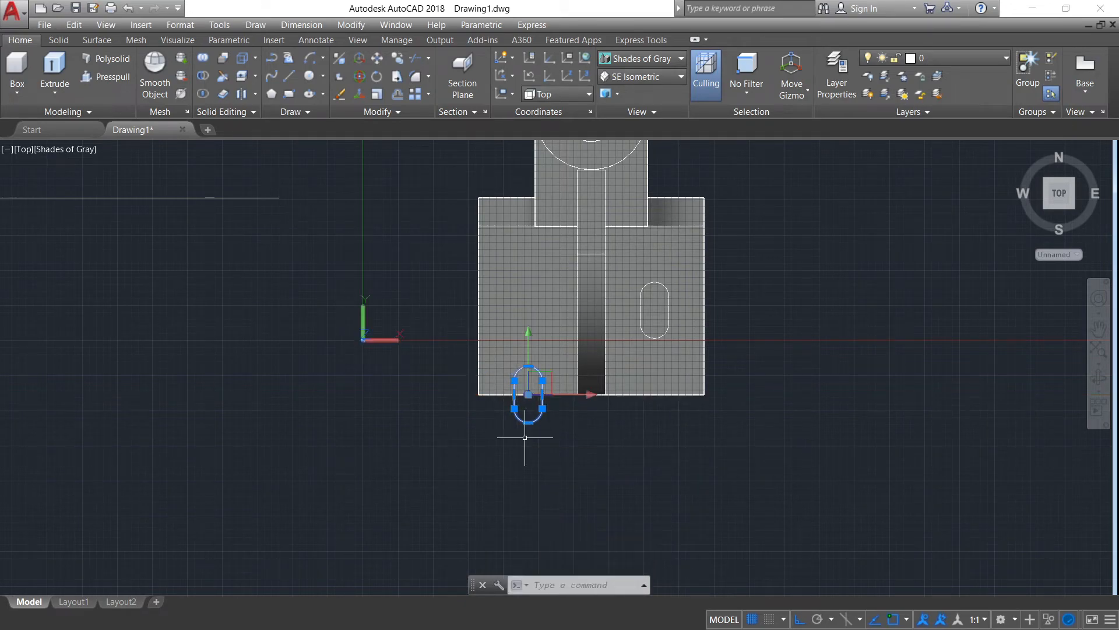
Move the copied slot outline 30 along the Y axis, up from the base's lower edge, and deselect it.
click(529, 334)
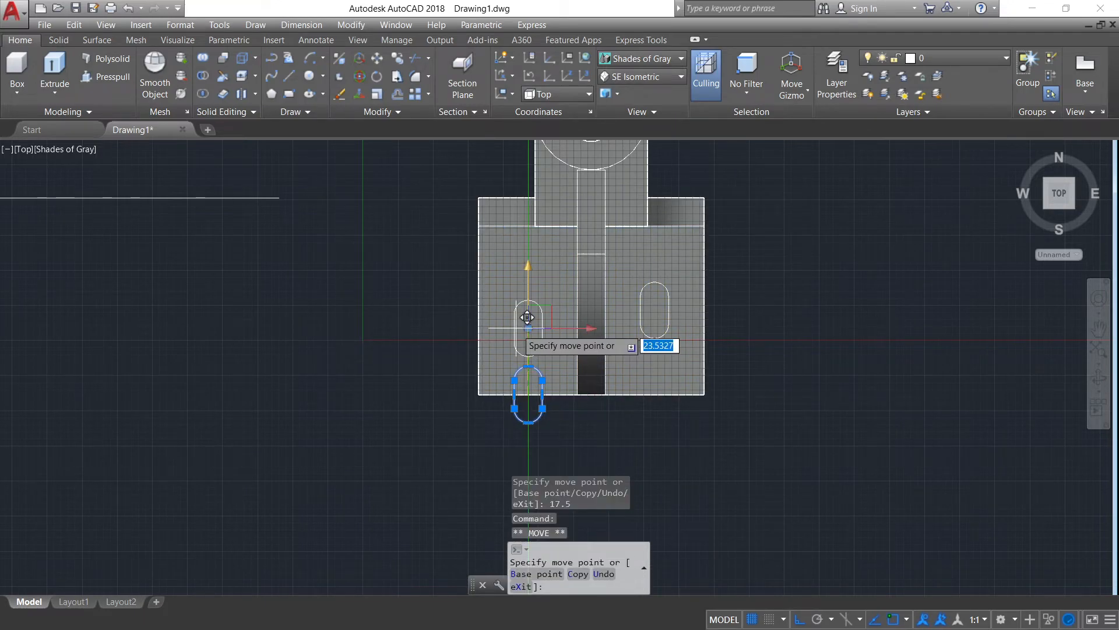
text(30)
key(Return)
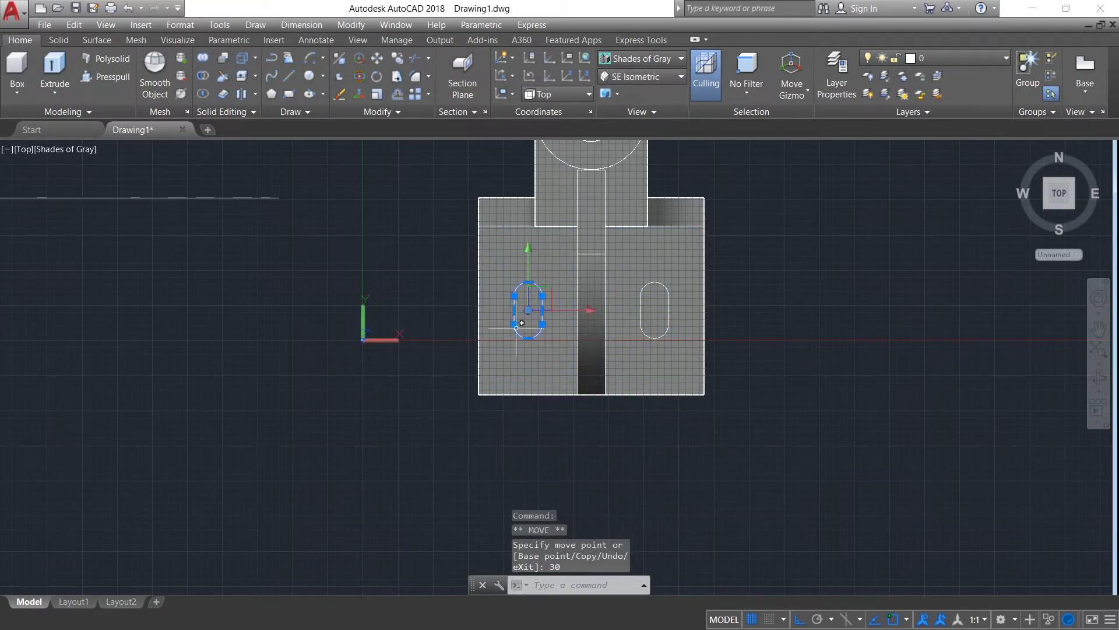
key(Escape)
In the SE Isometric view, use Presspull to cut the slot on the near side of the web down through the base.
click(650, 76)
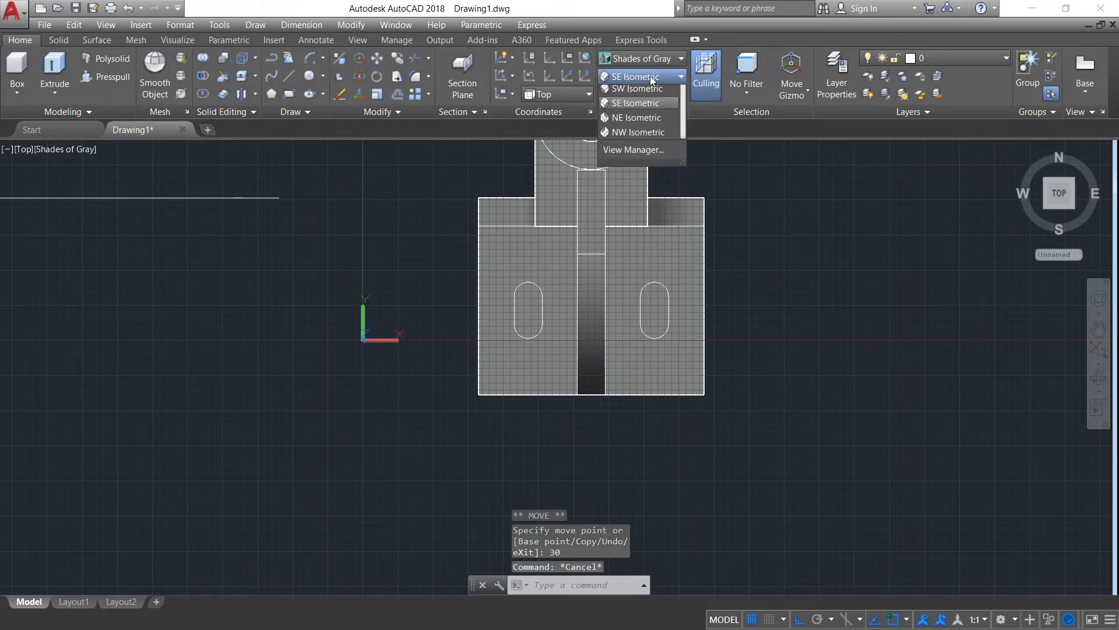
click(649, 195)
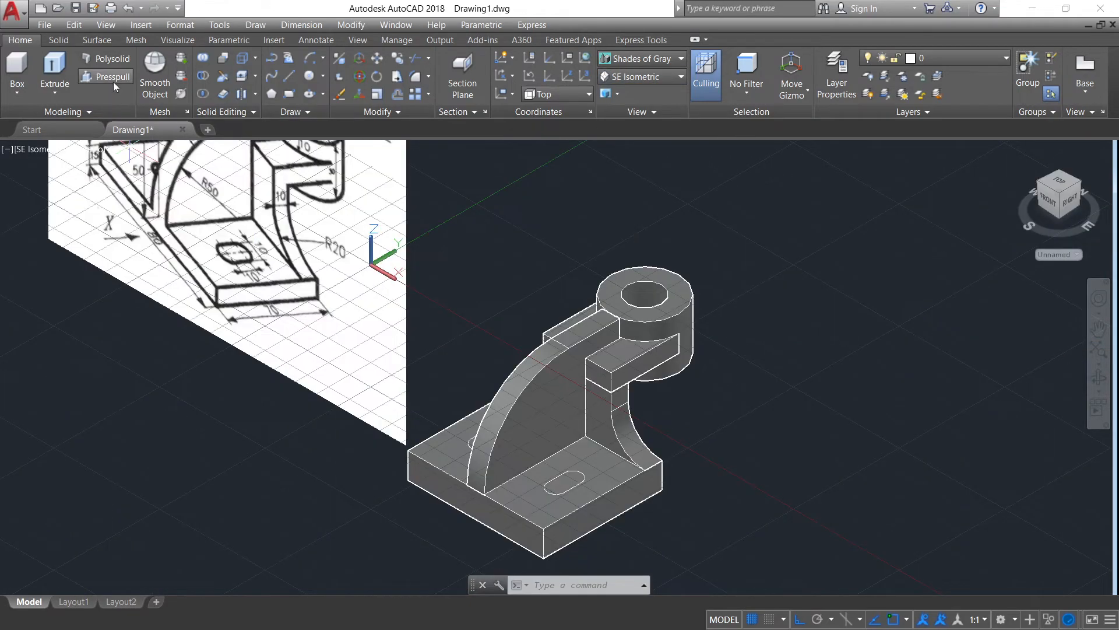
click(113, 79)
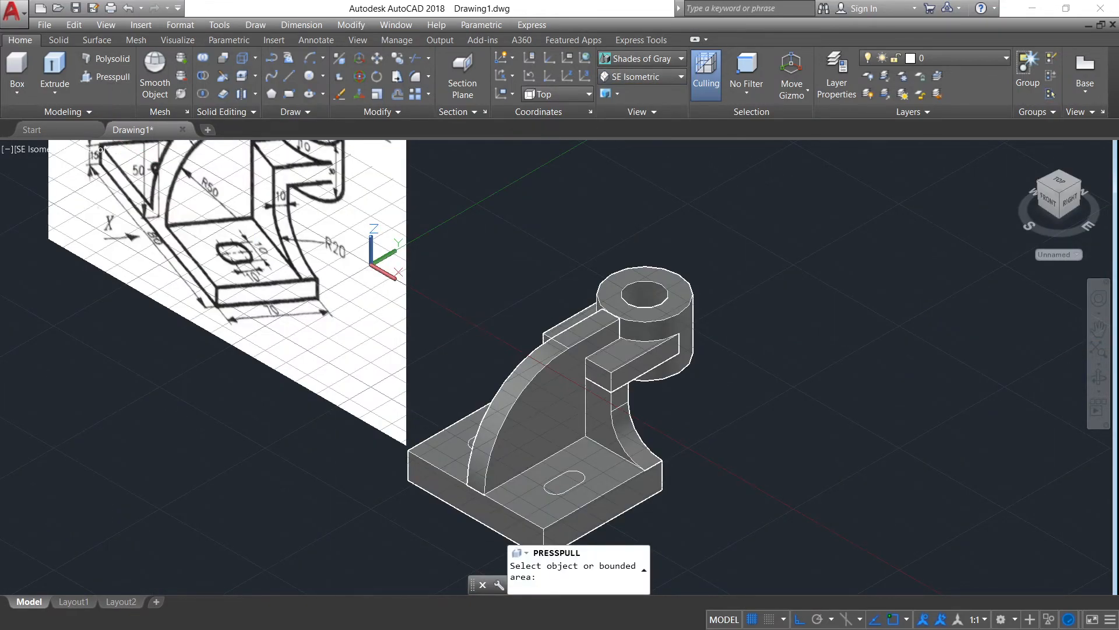
click(563, 483)
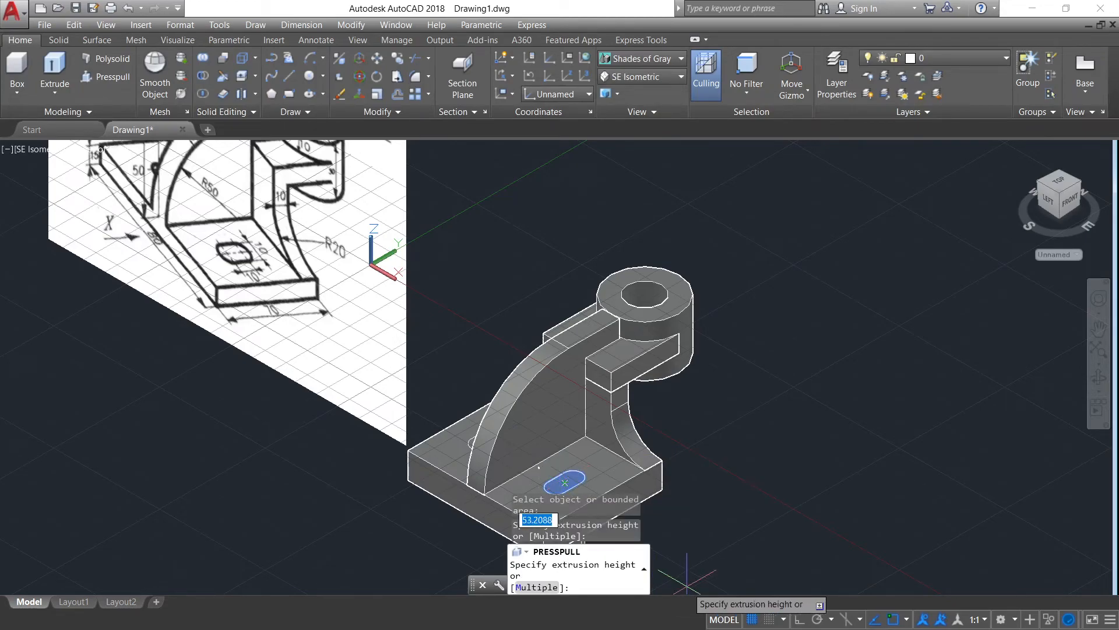
click(687, 585)
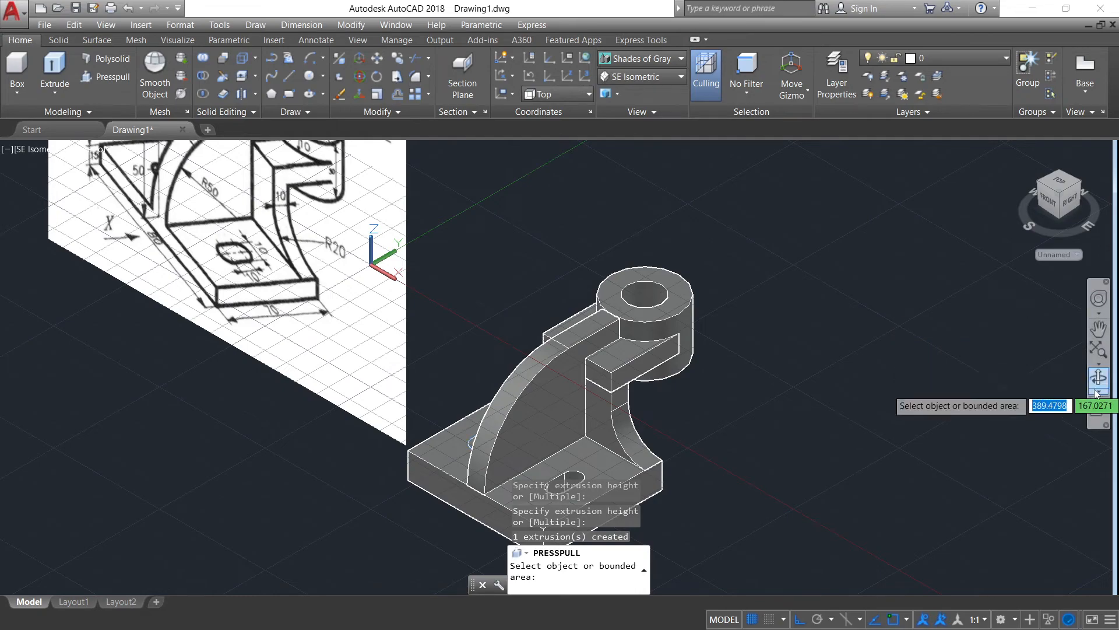
Use Presspull to cut the second slot, on the other side of the web, down through the base.
click(1099, 392)
click(811, 444)
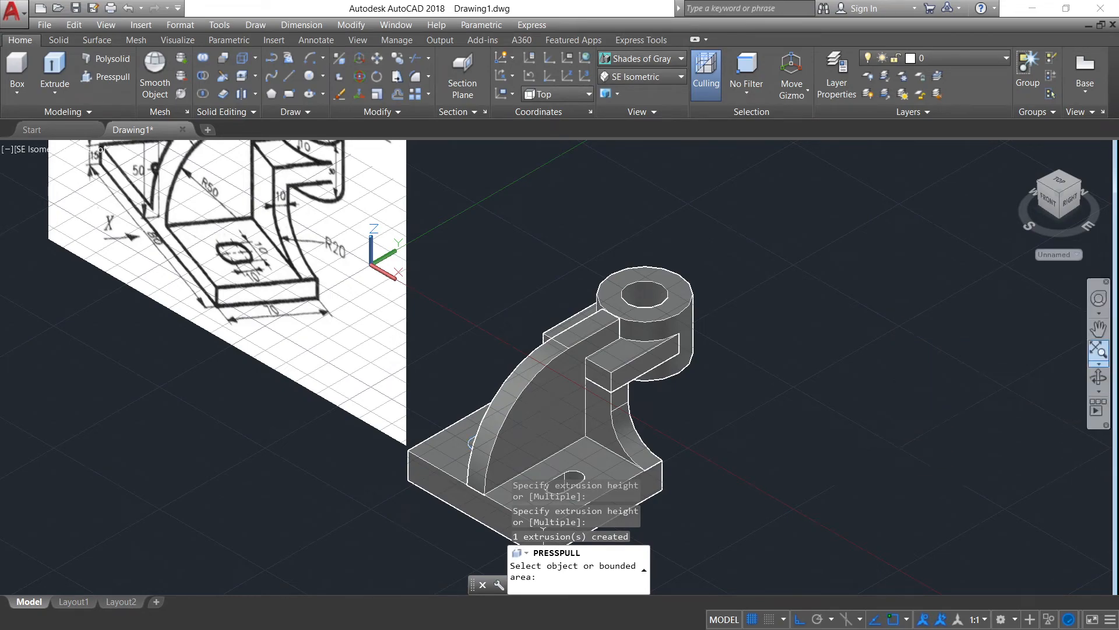
click(1094, 380)
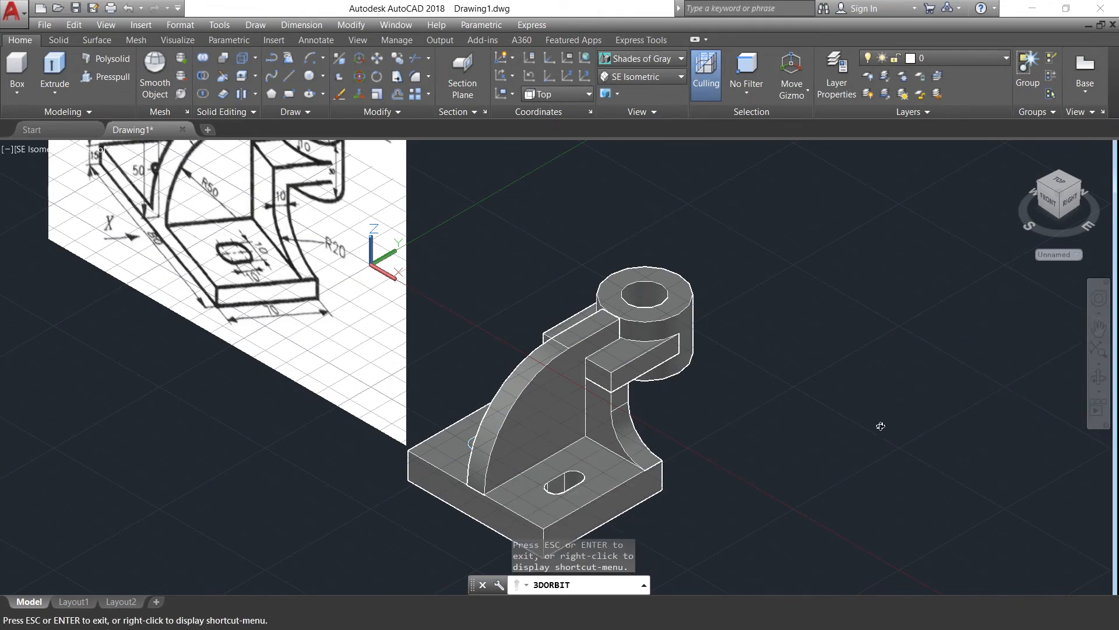
drag(880, 425, 949, 403)
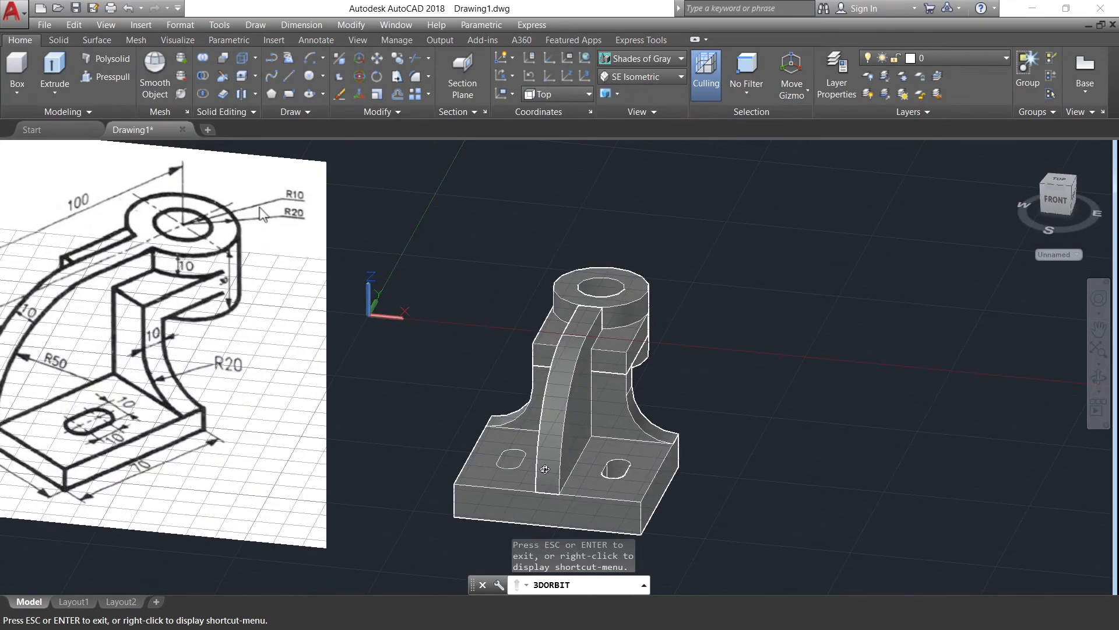
key(Escape)
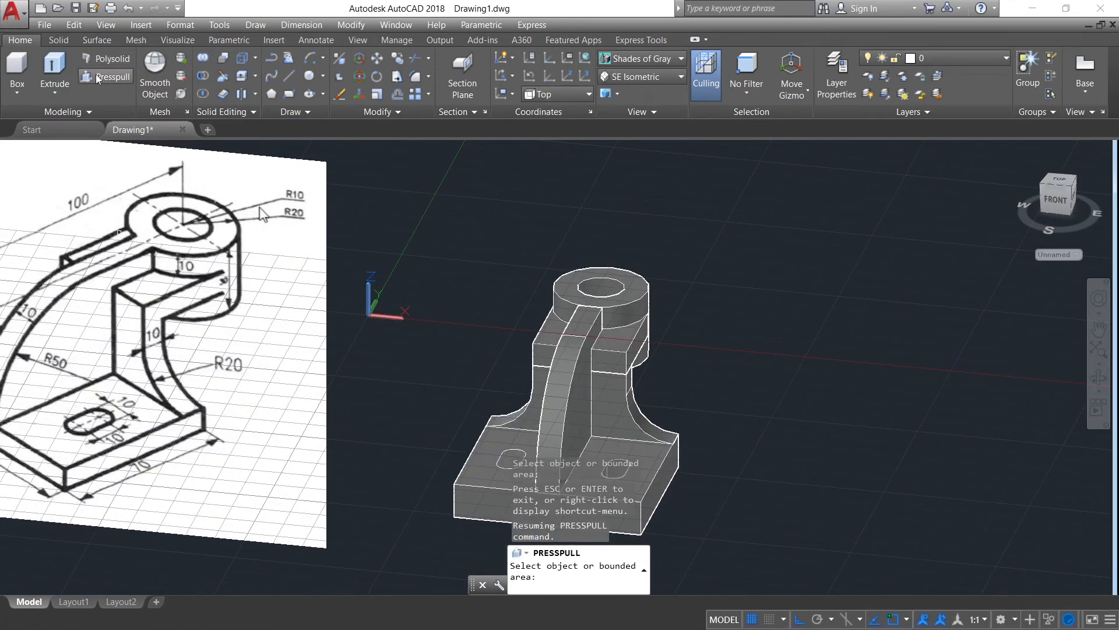
click(112, 77)
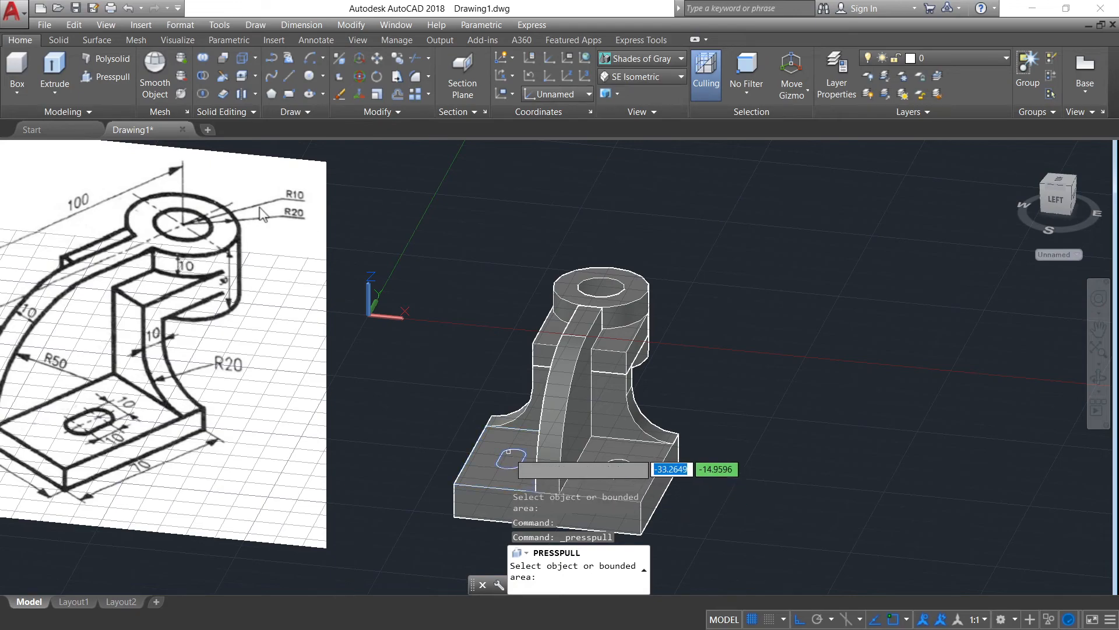
click(509, 456)
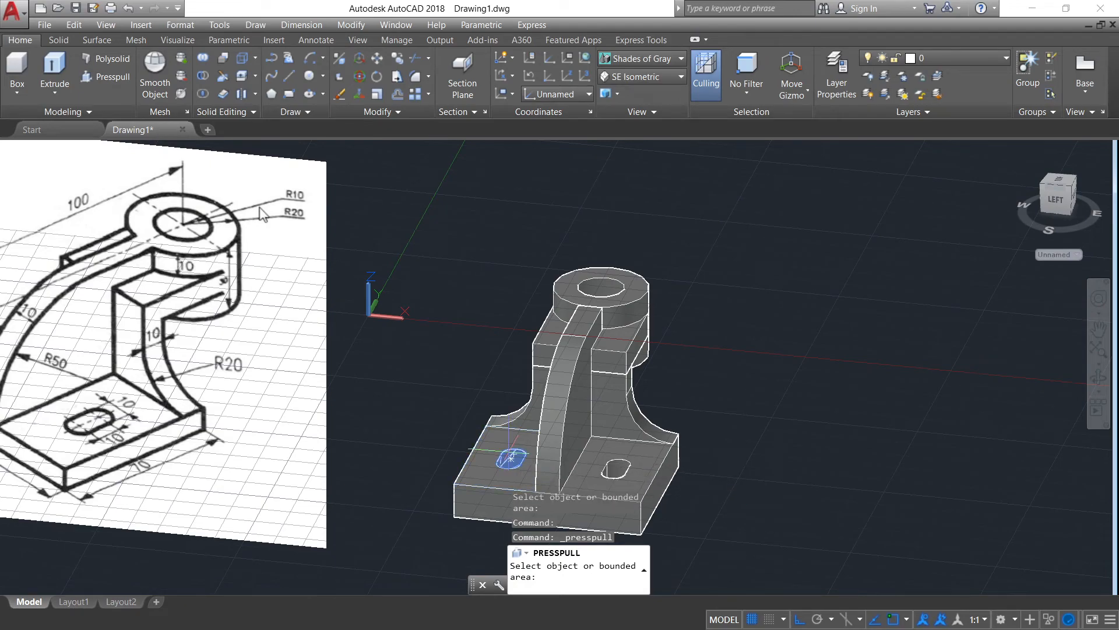
click(485, 573)
key(Return)
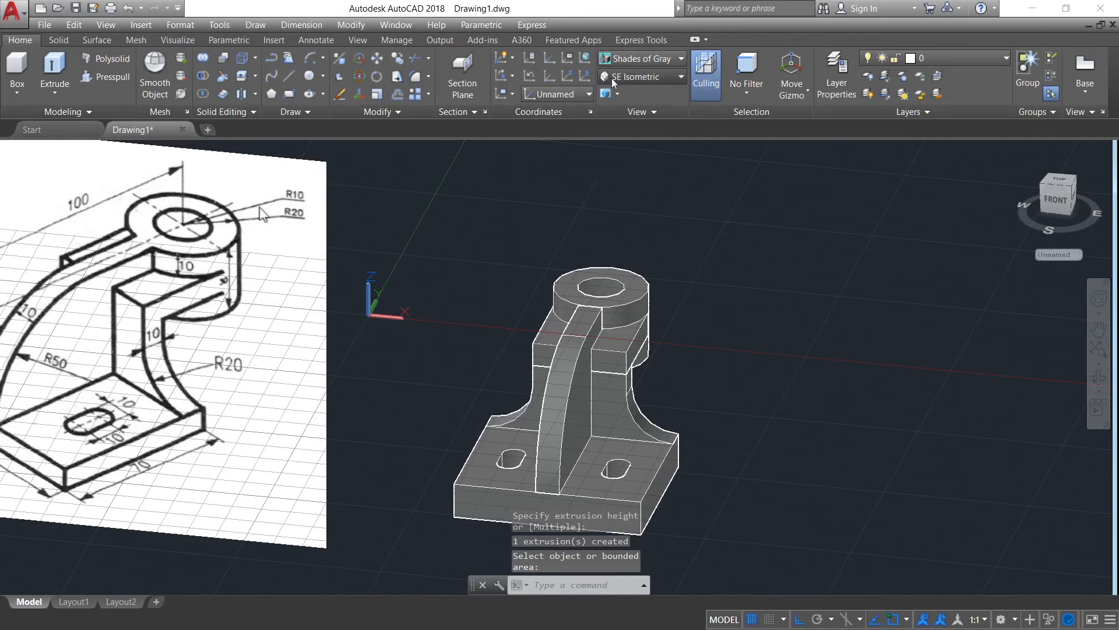
Return to the SE Isometric view and unite all the bracket's parts into one solid with Union.
click(638, 77)
click(636, 194)
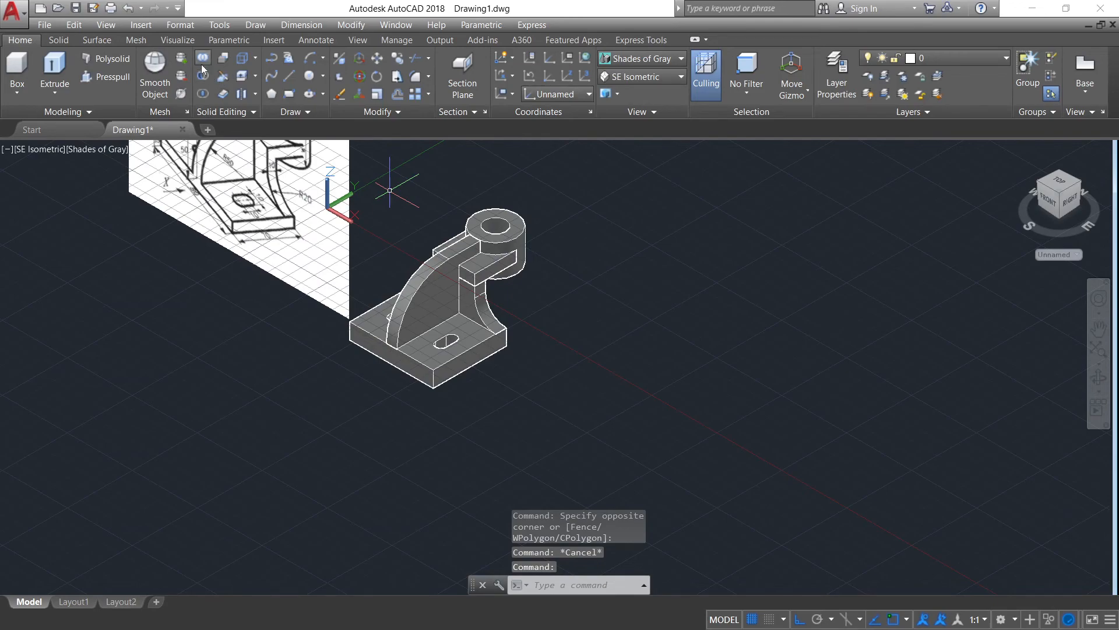
click(201, 64)
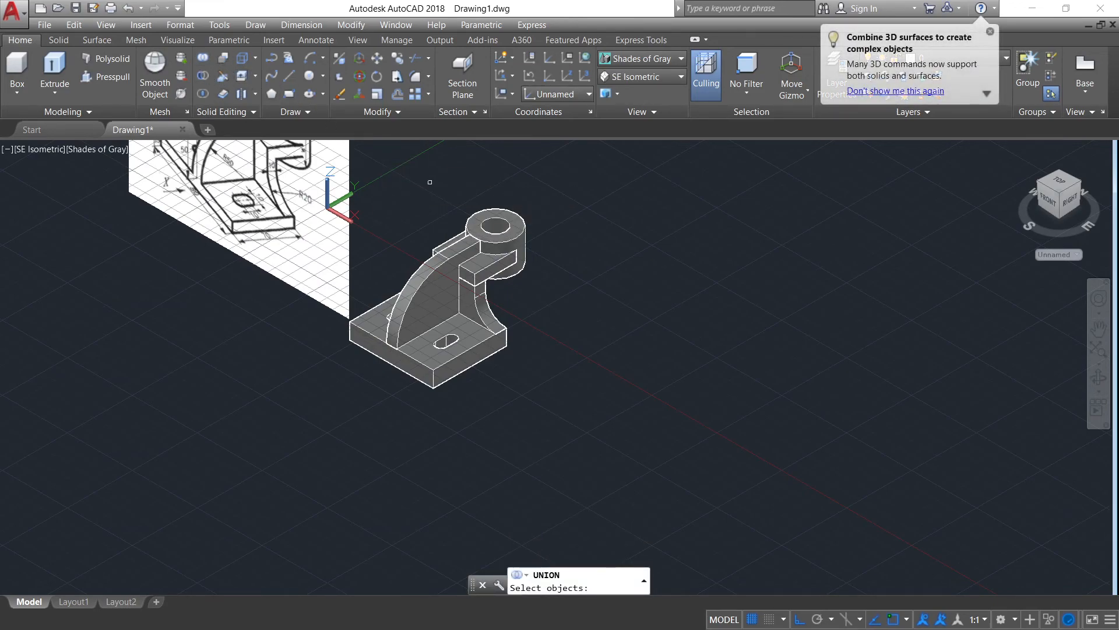
click(511, 184)
click(389, 414)
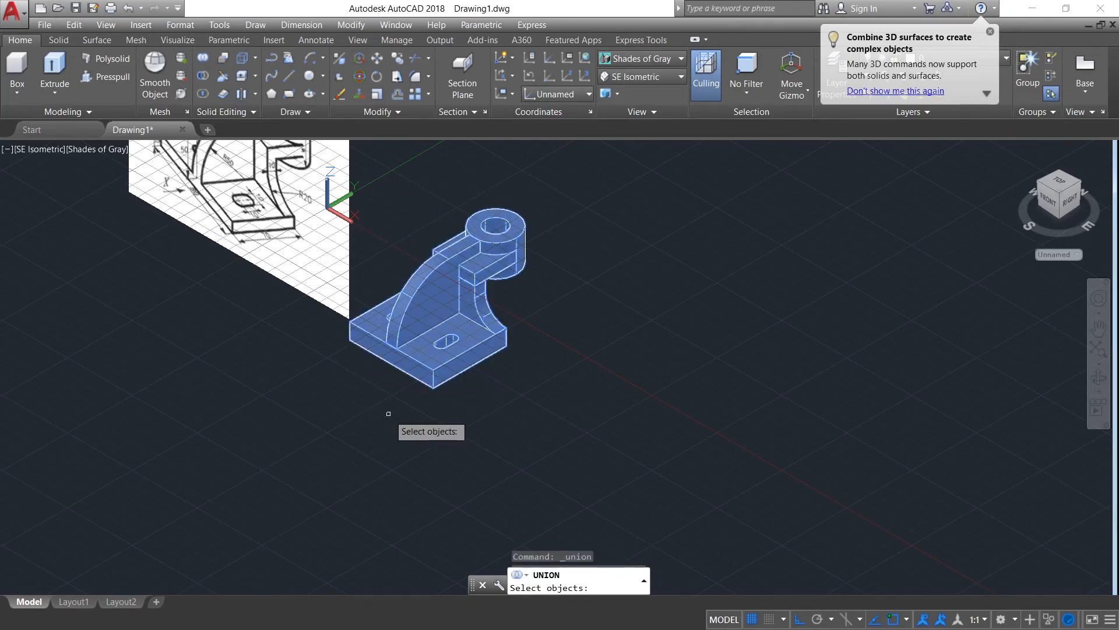
key(Return)
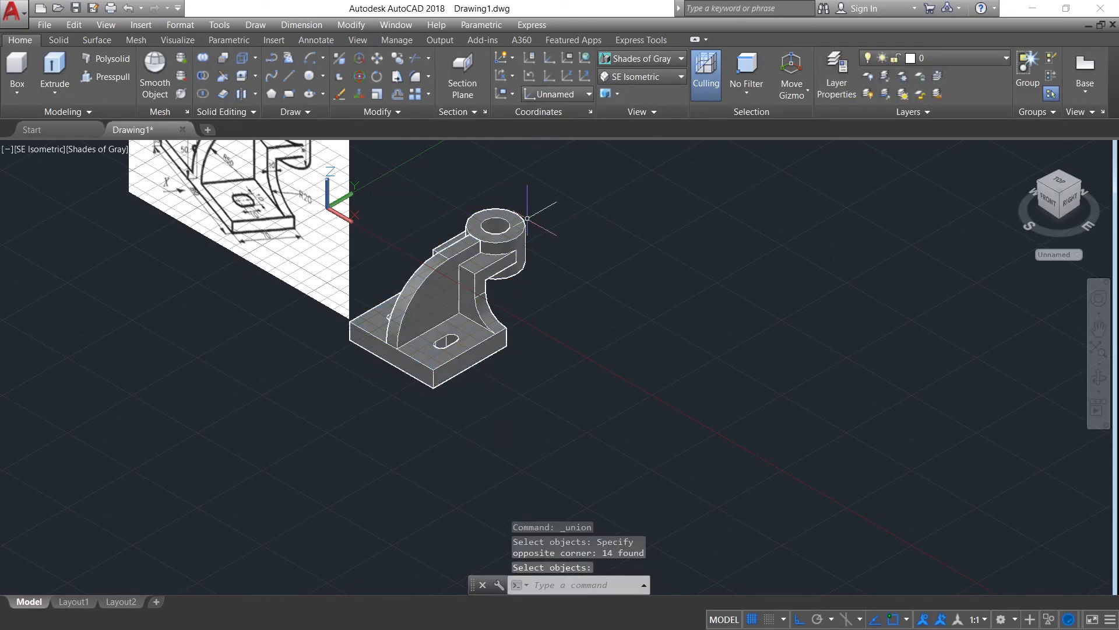
Try the Realistic visual style on the finished bracket, and set the visual style to Shaded.
click(635, 57)
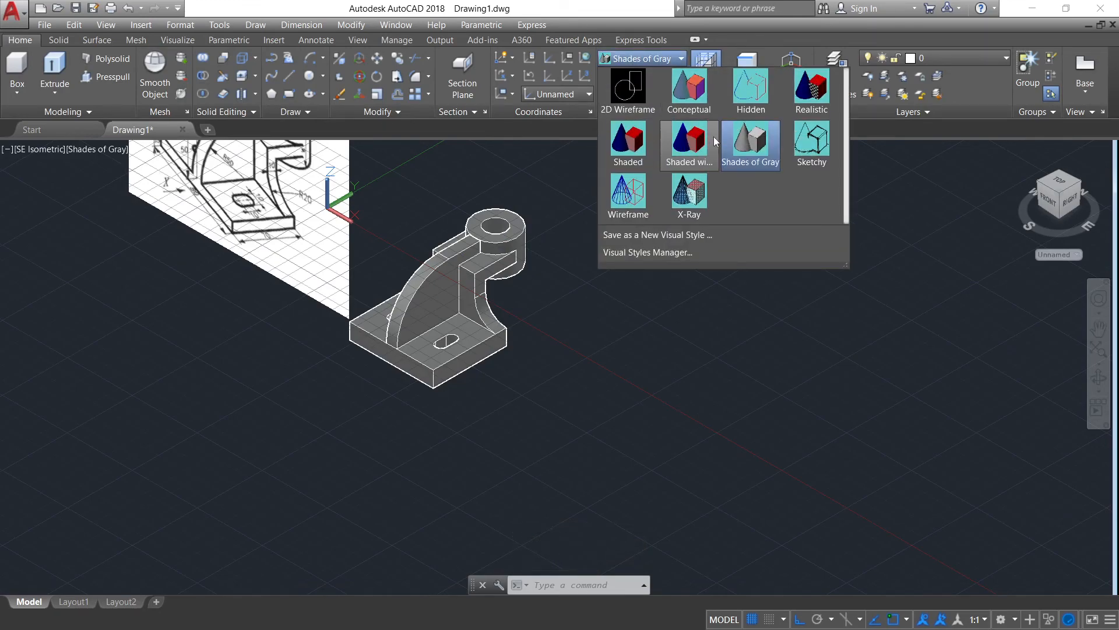
click(816, 86)
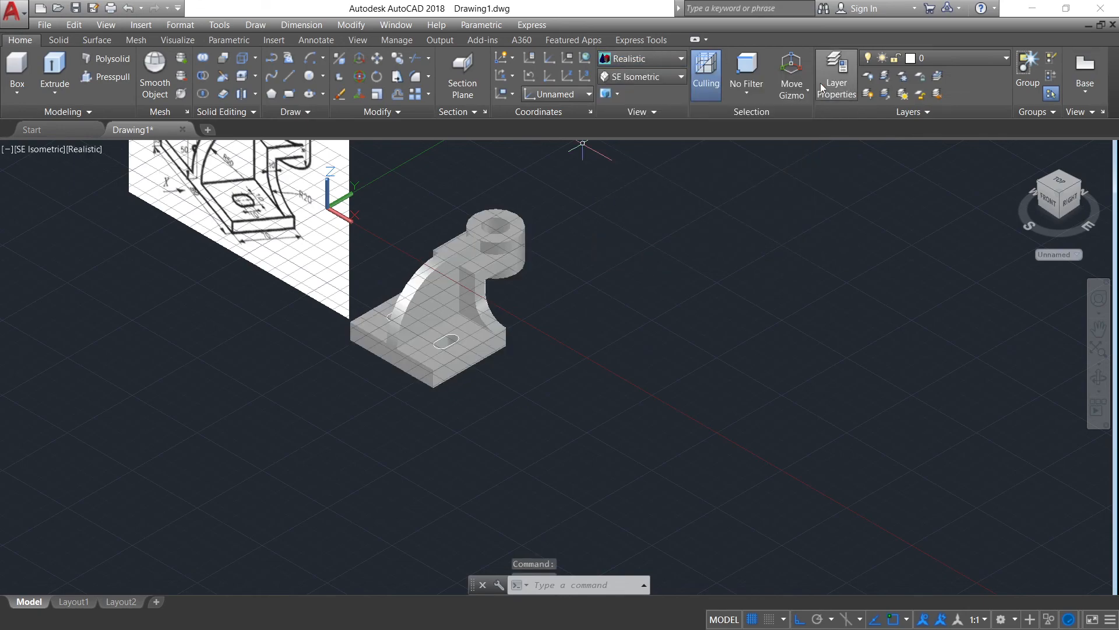
click(641, 59)
click(624, 150)
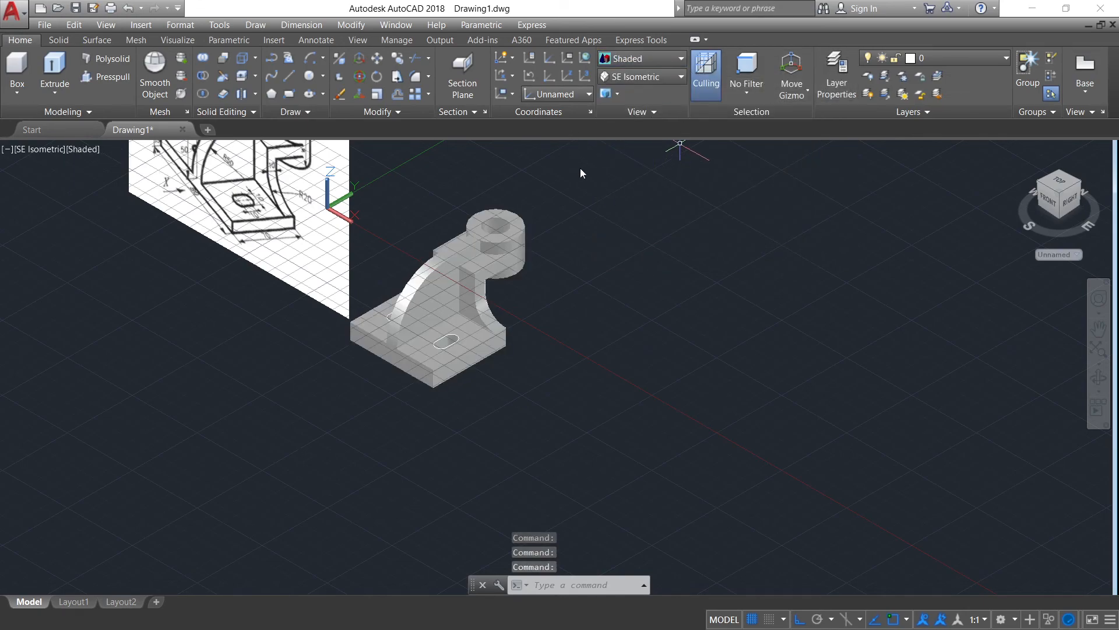
click(1098, 379)
drag(725, 378, 737, 399)
key(Escape)
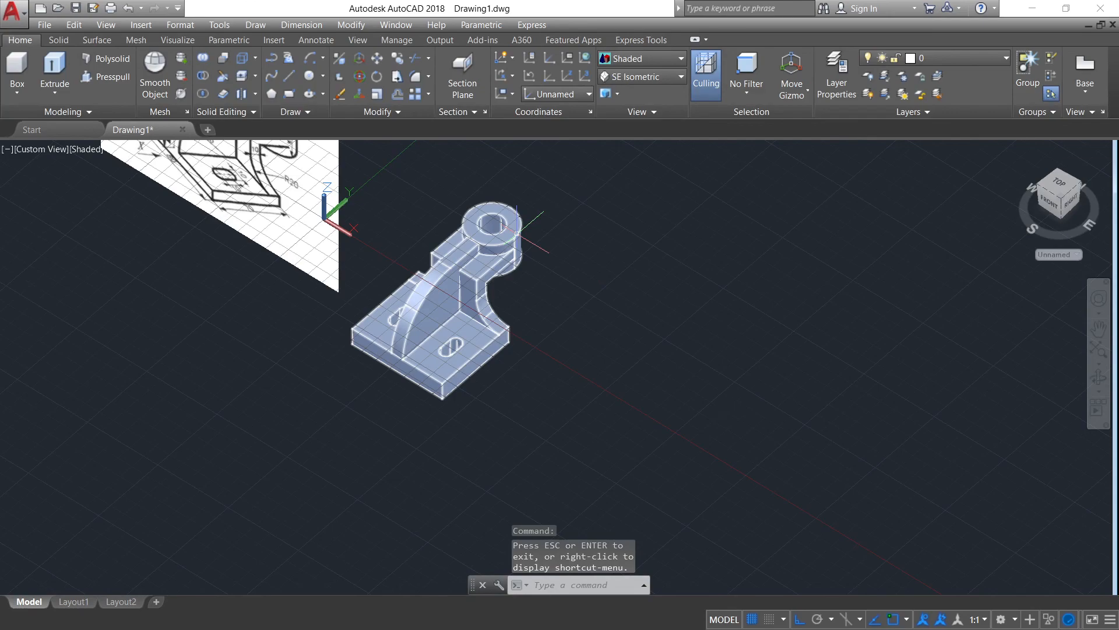